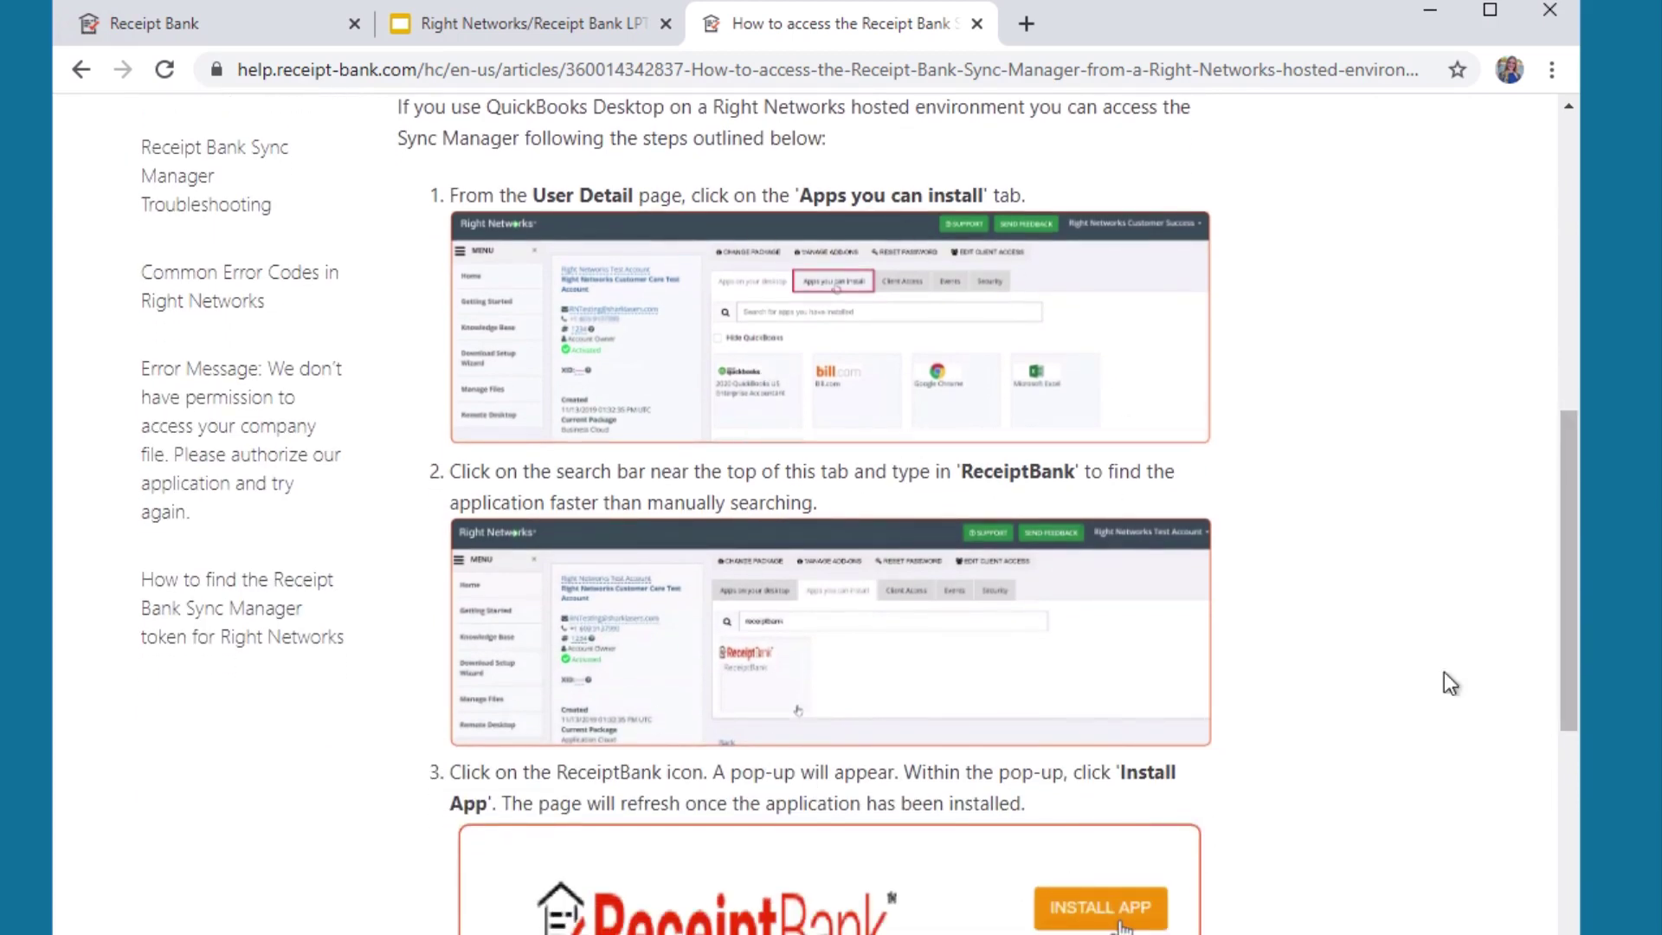
Switch to the Receipt Bank client list and open the integration settings of the MB Right Networks Demo Client
drag(1568, 537, 1568, 740)
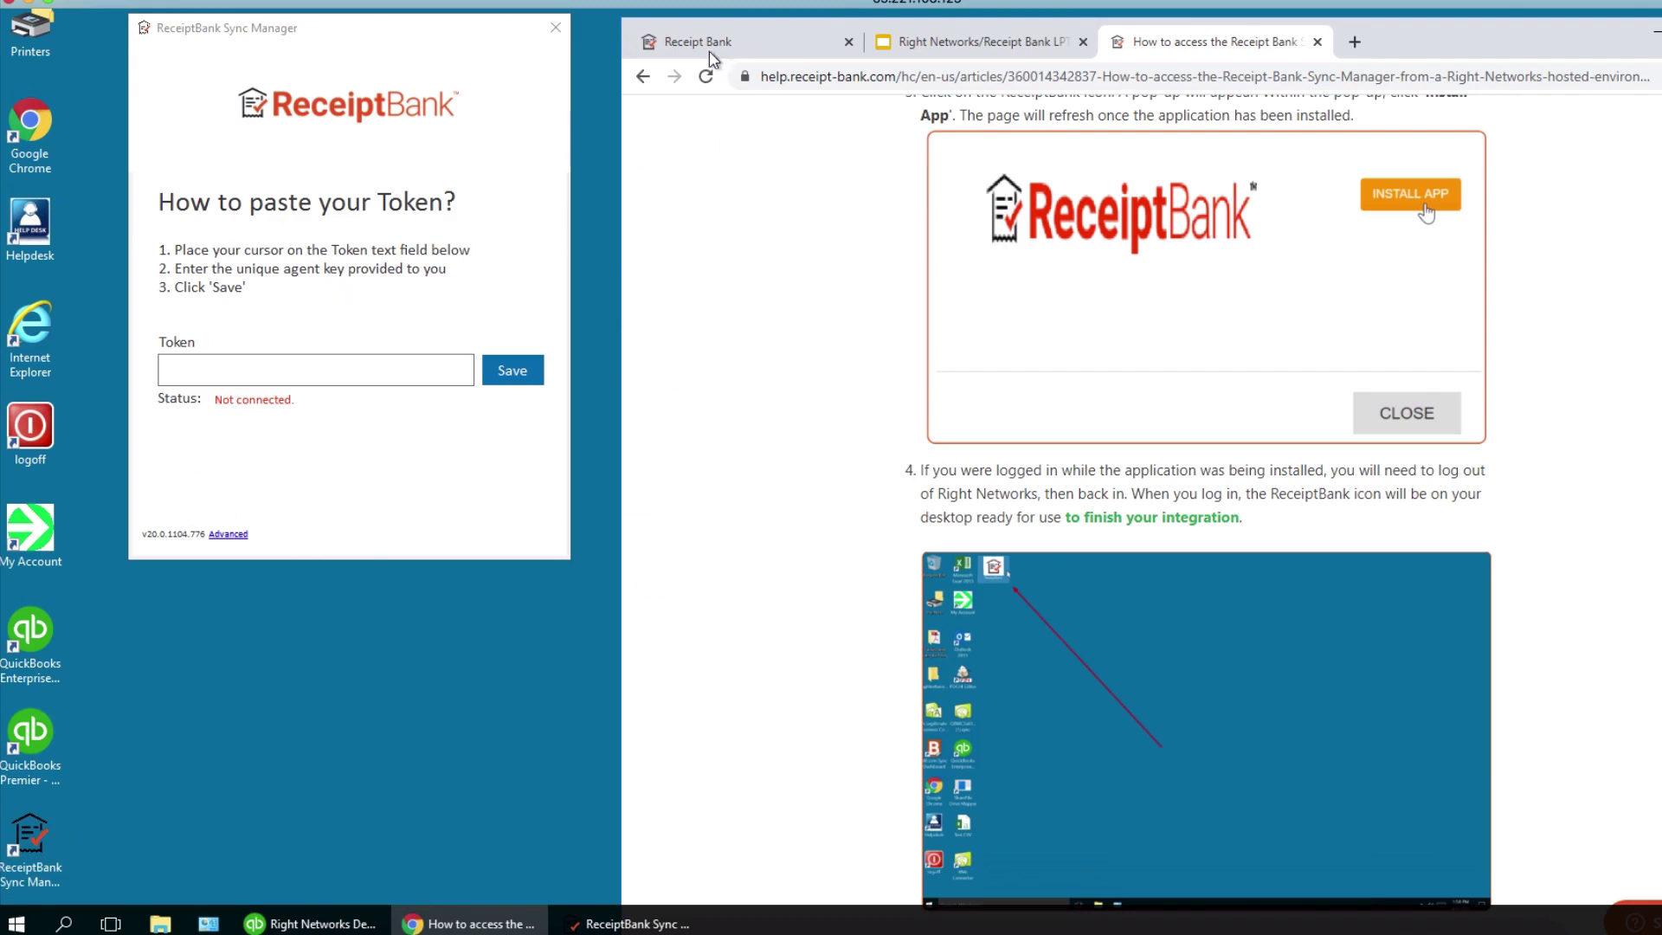
click(756, 42)
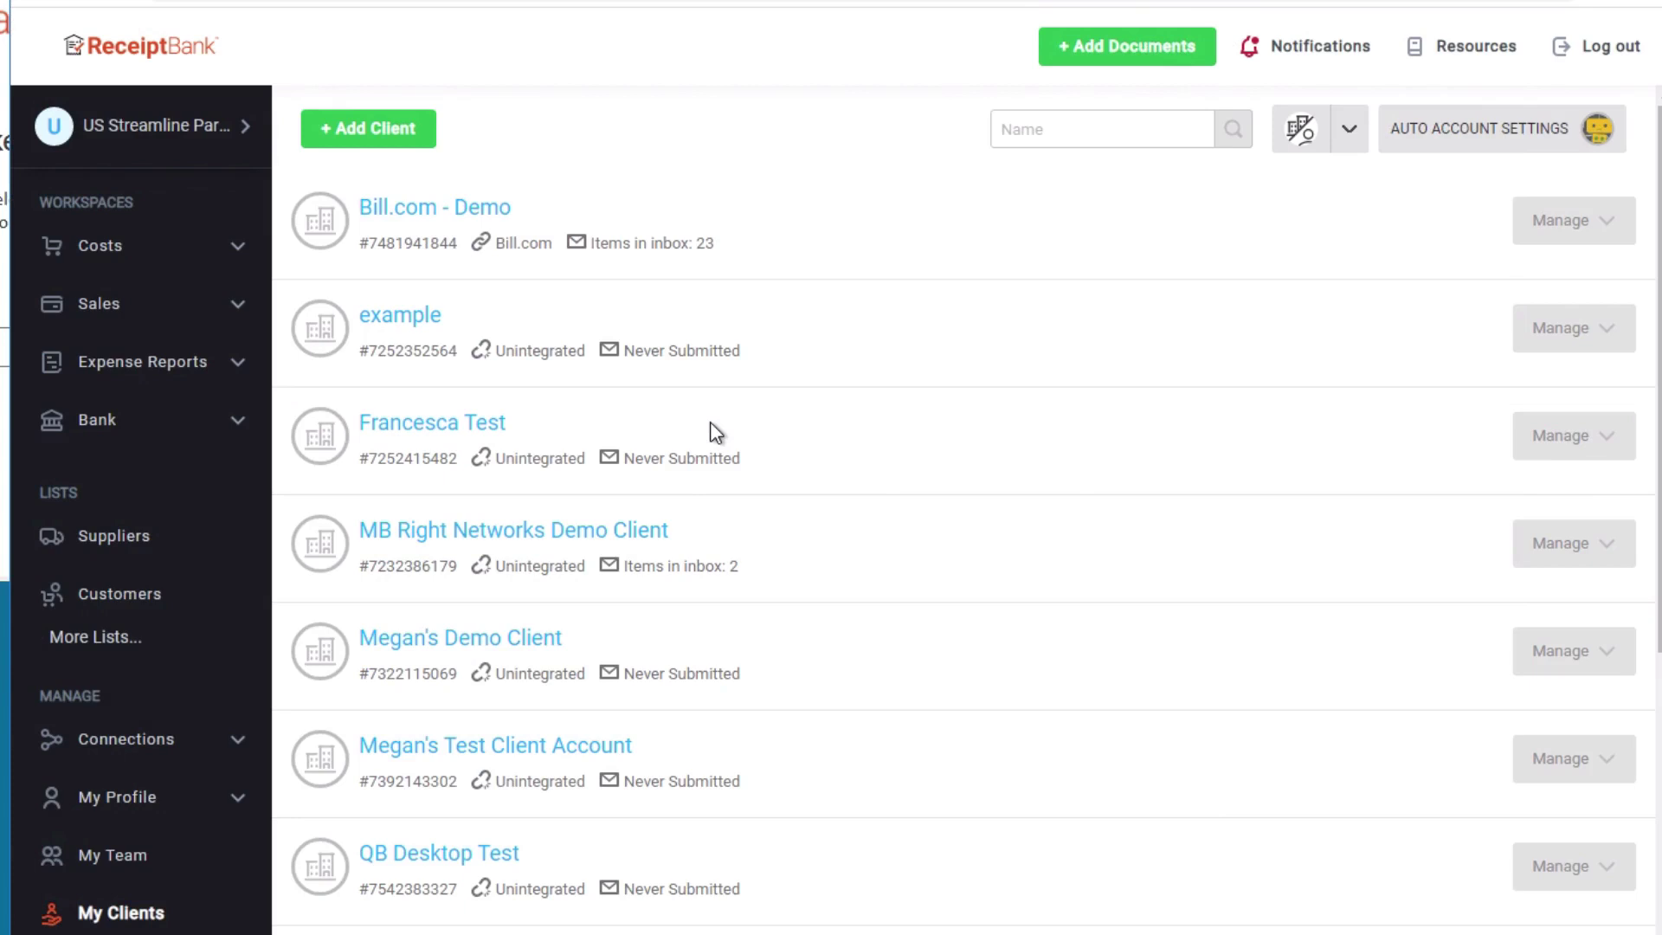
click(531, 549)
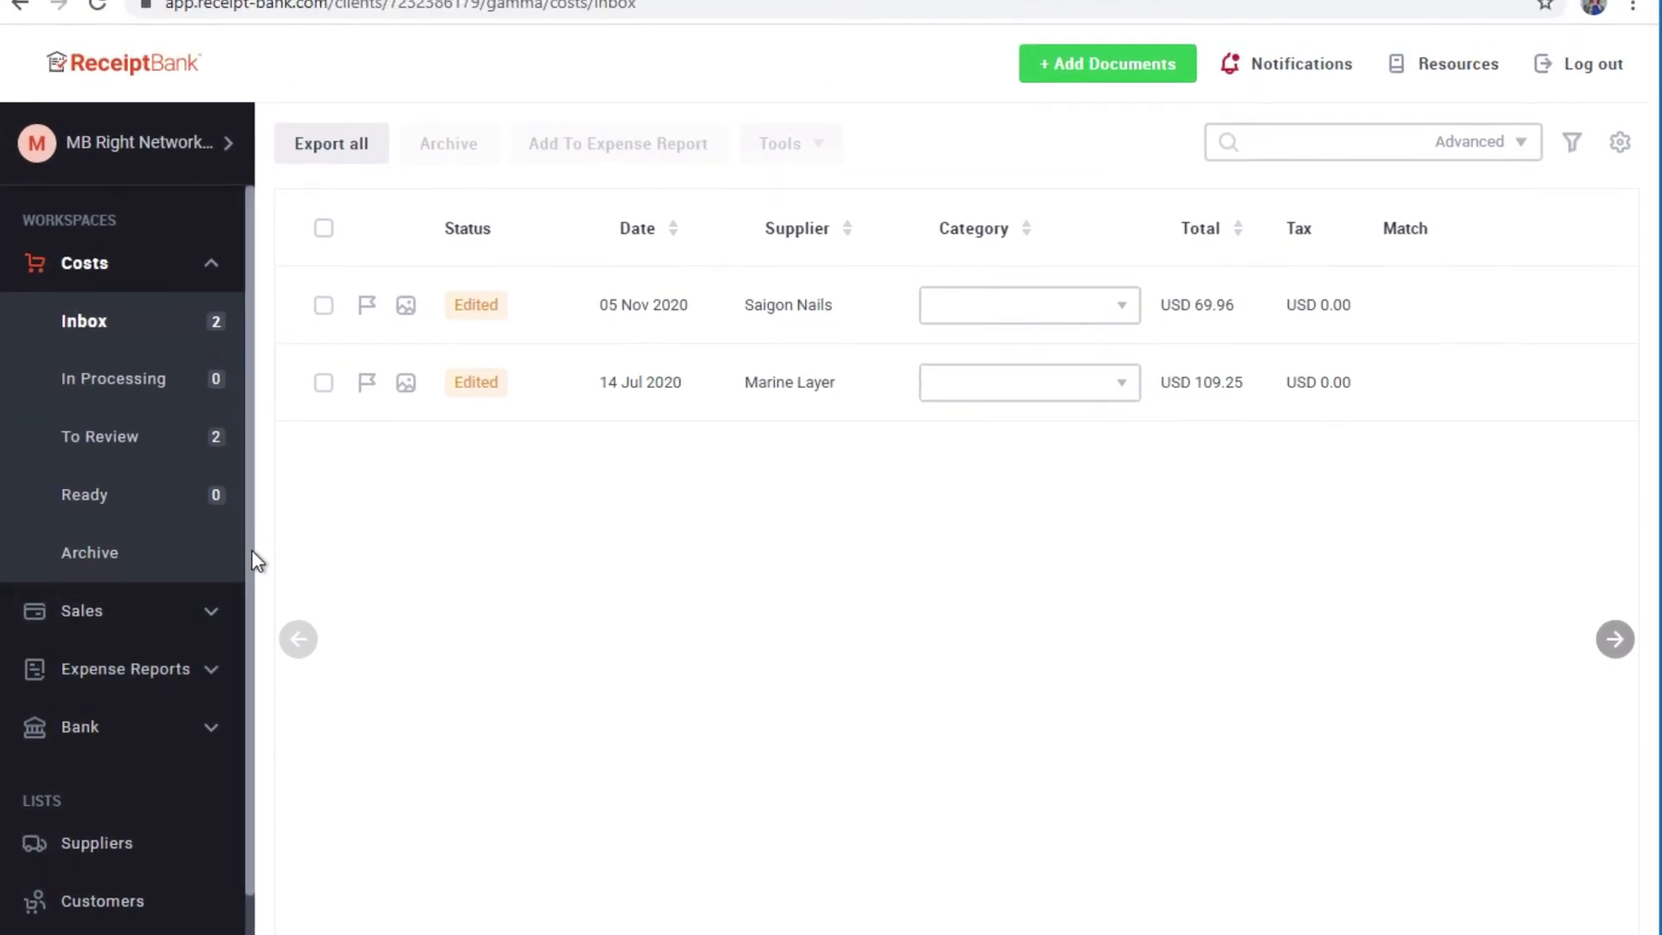
drag(251, 557, 252, 749)
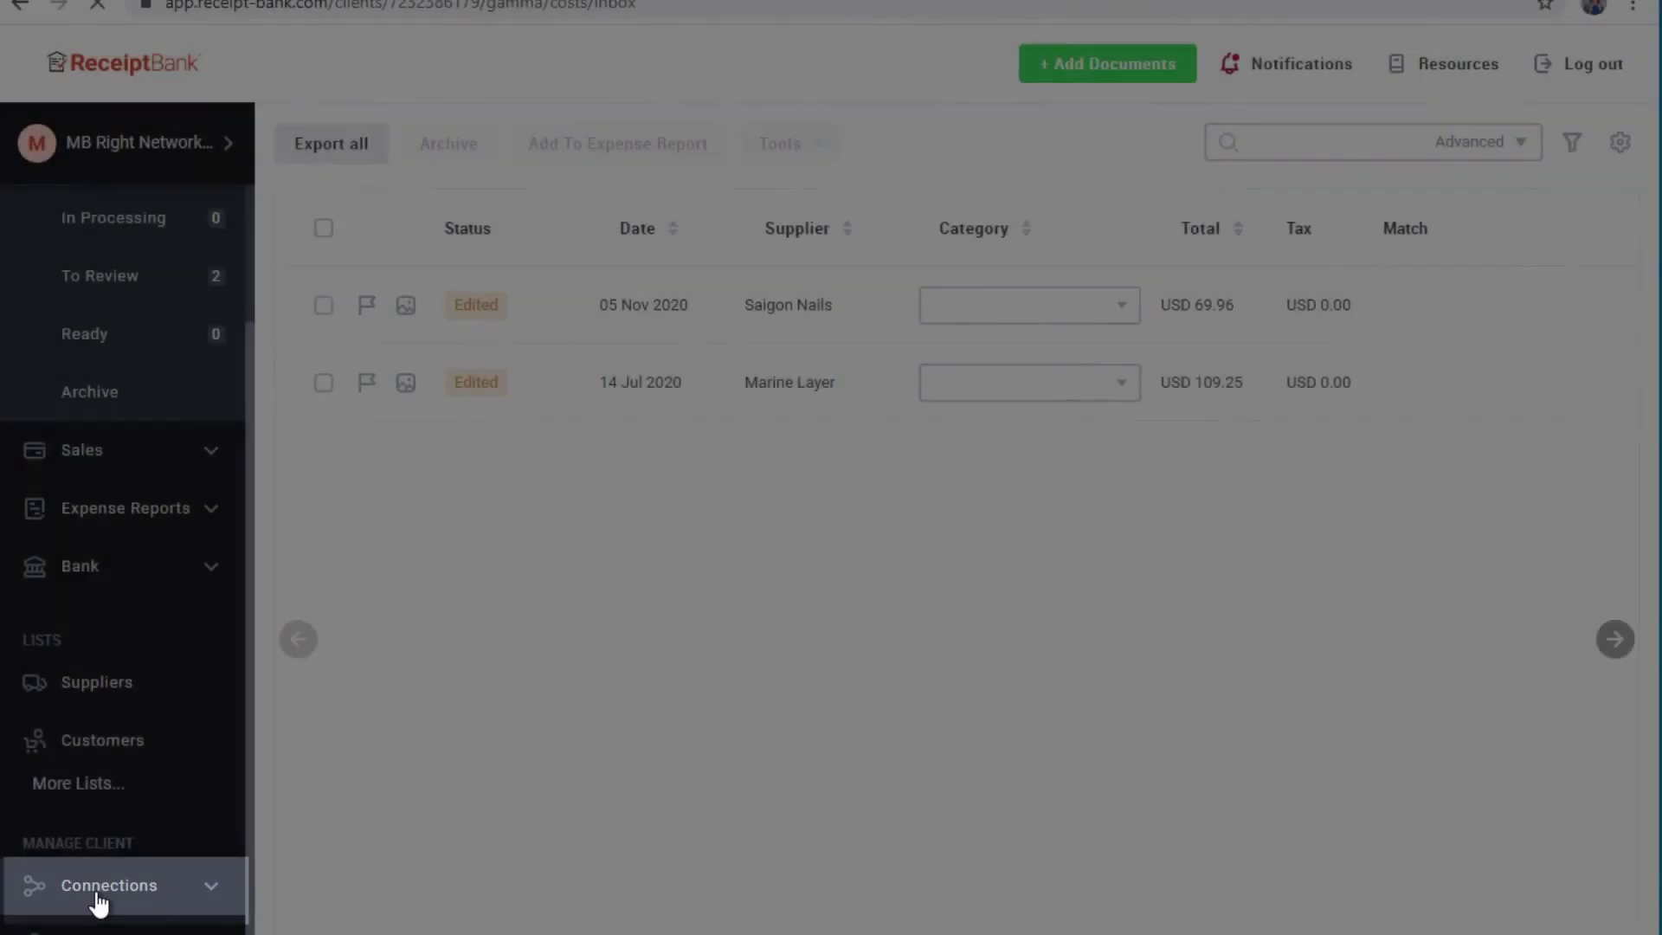
click(97, 891)
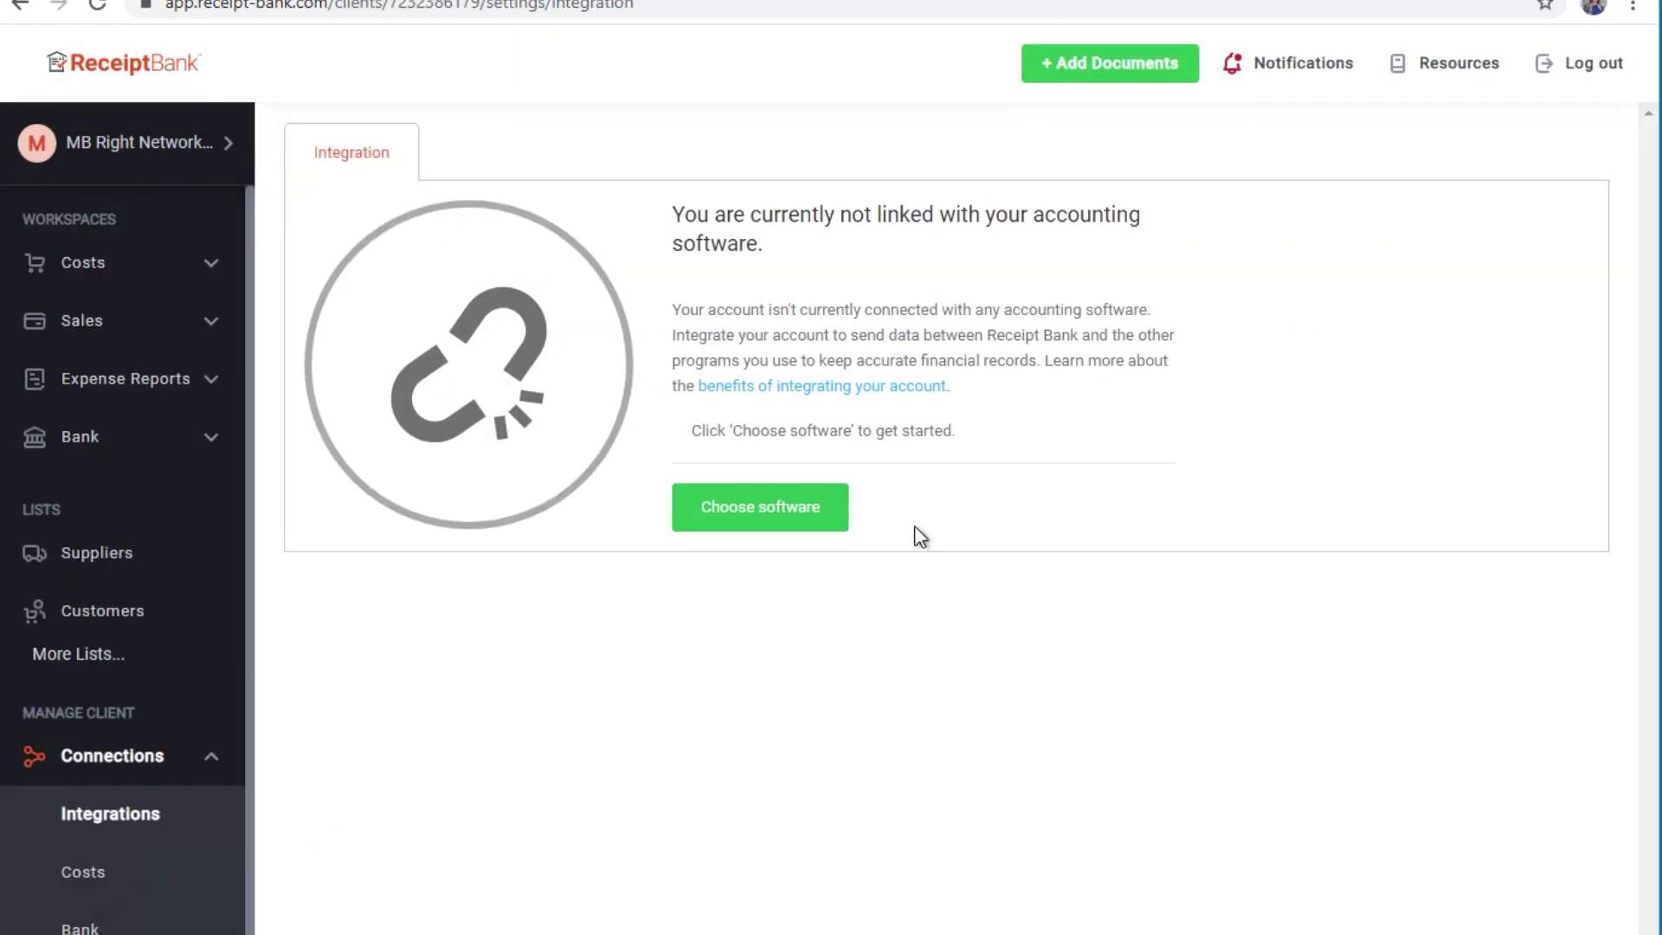
Choose Right Networks as the accounting software to integrate and confirm all four connection prerequisites
click(786, 522)
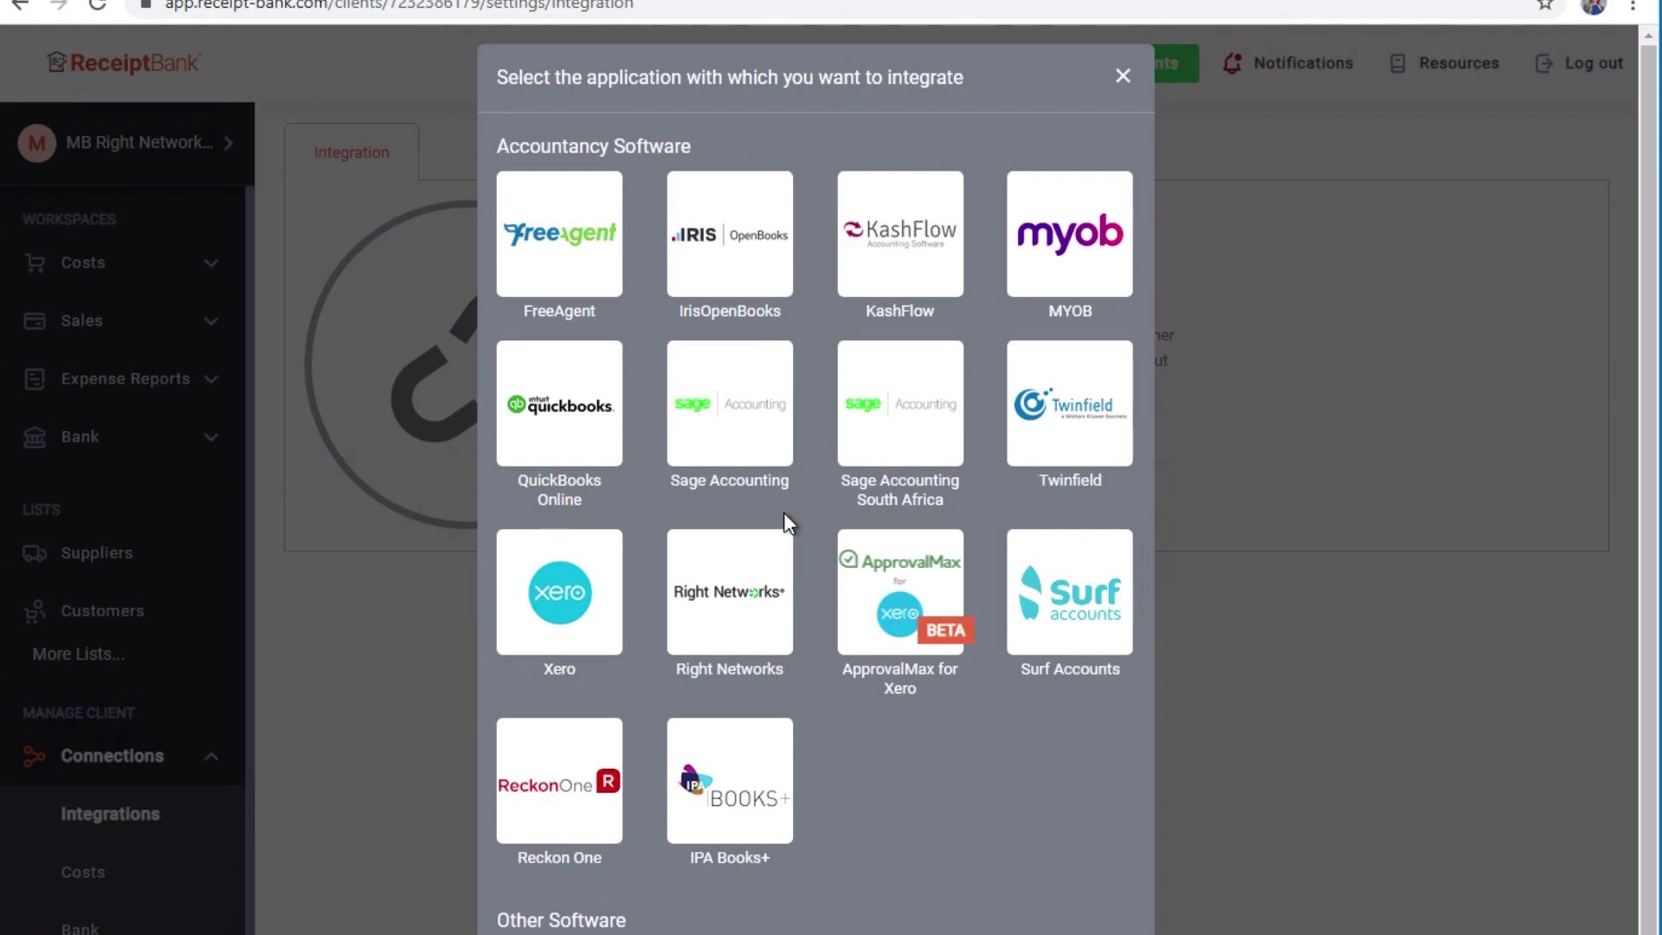
click(765, 628)
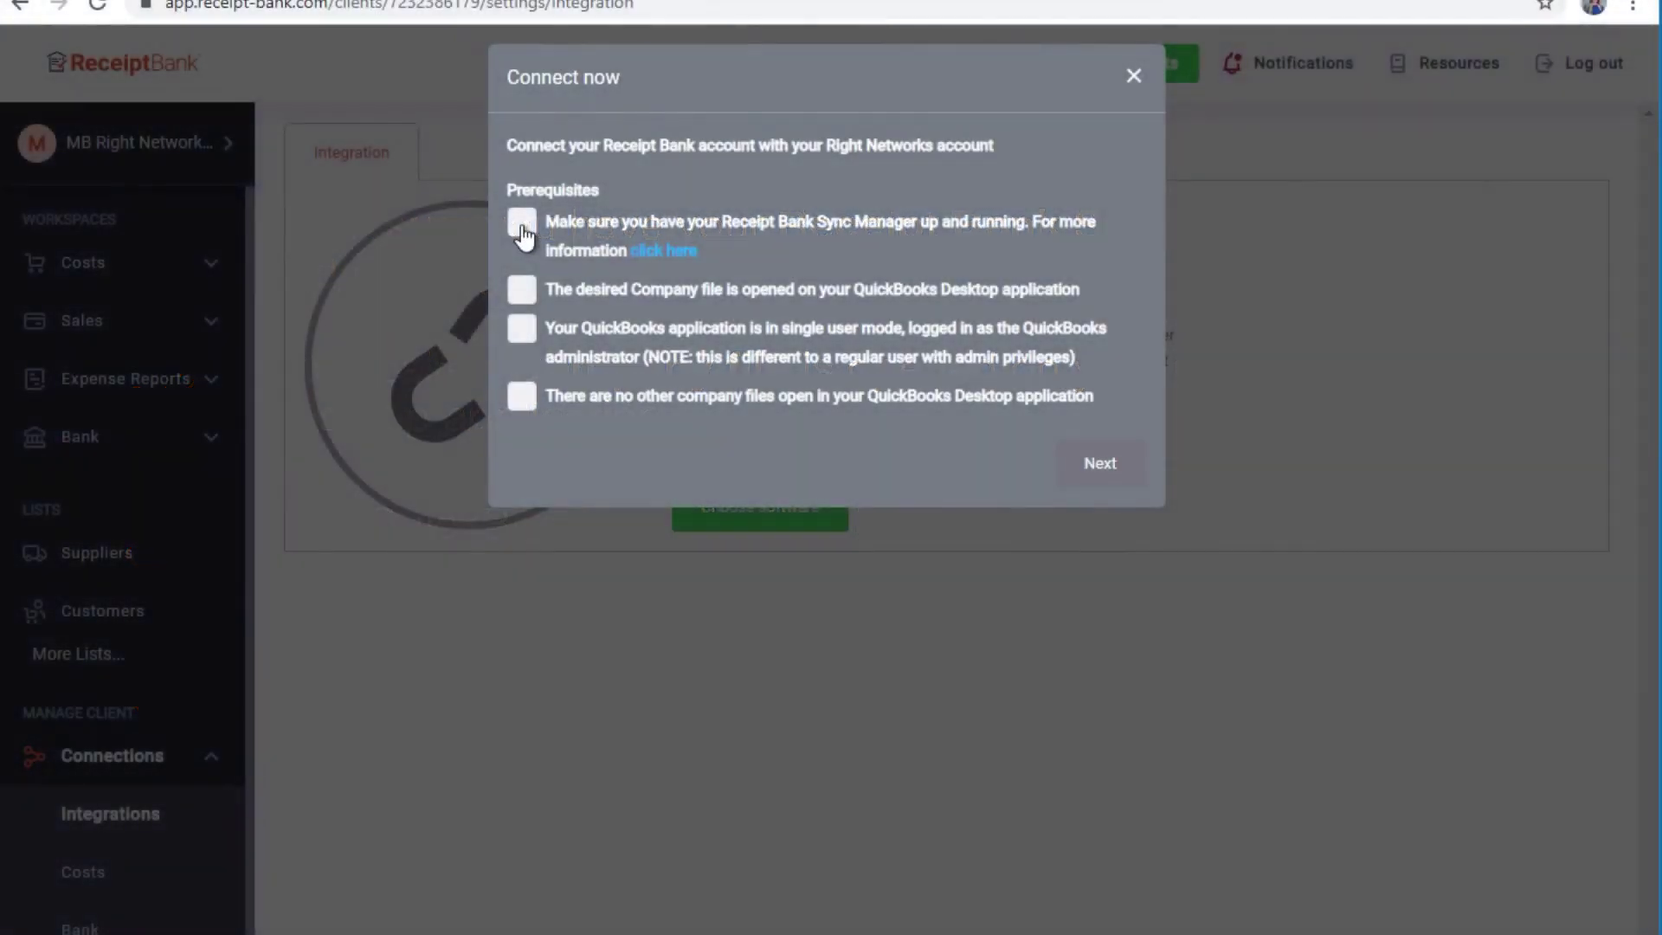
click(522, 229)
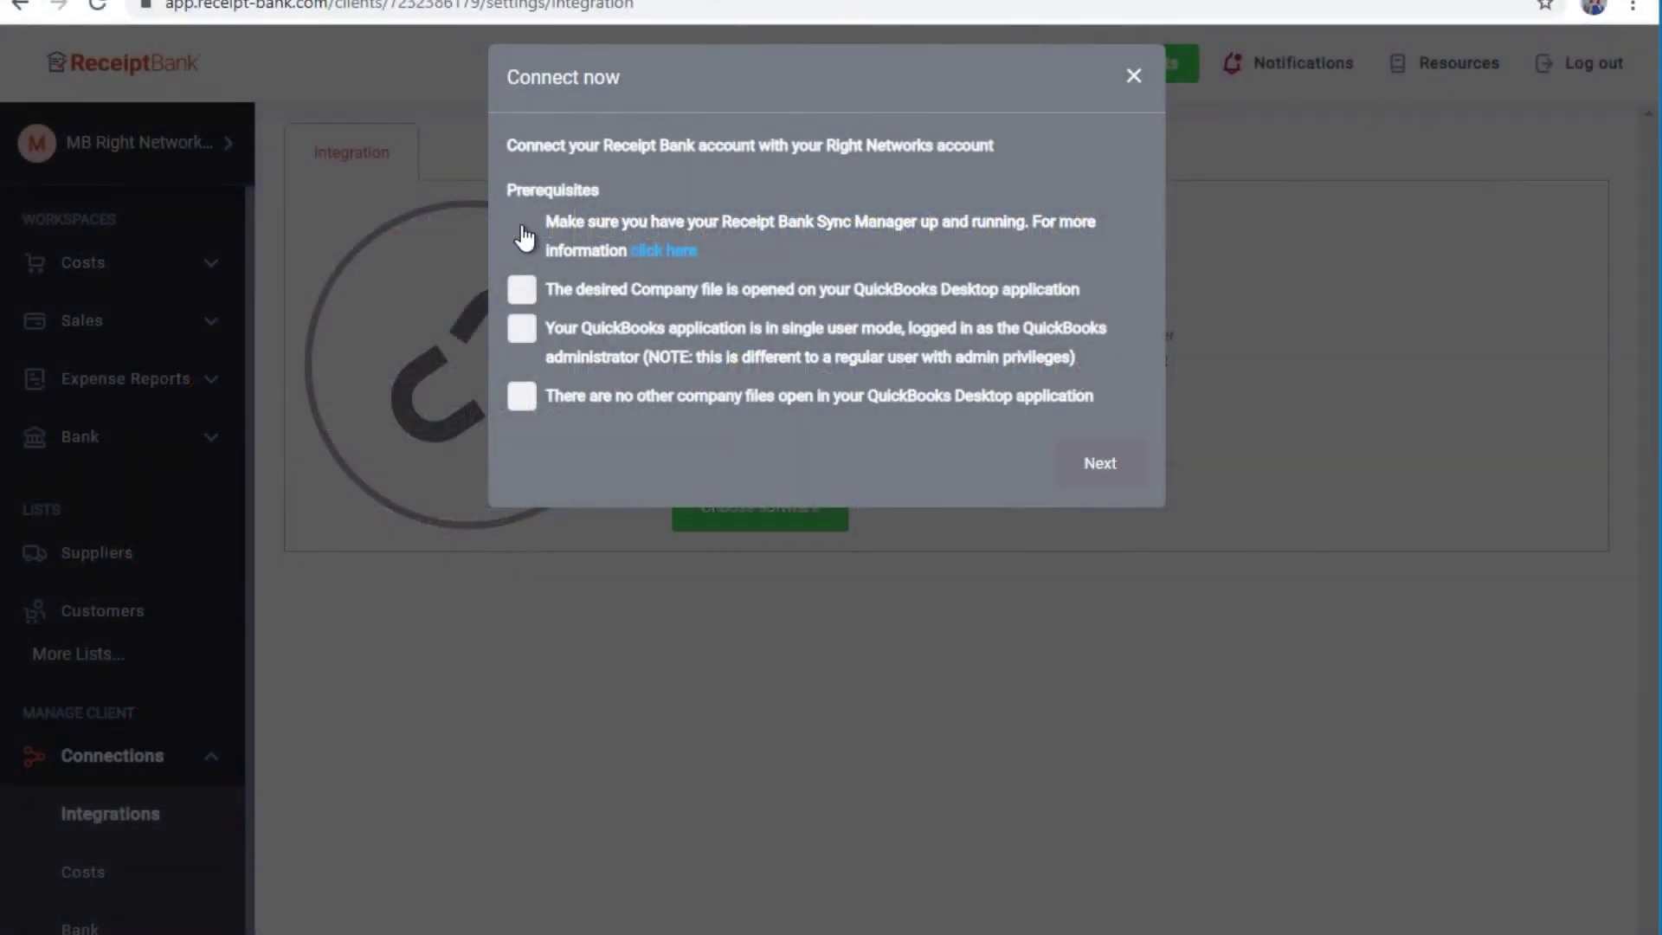
click(521, 289)
click(521, 328)
click(522, 397)
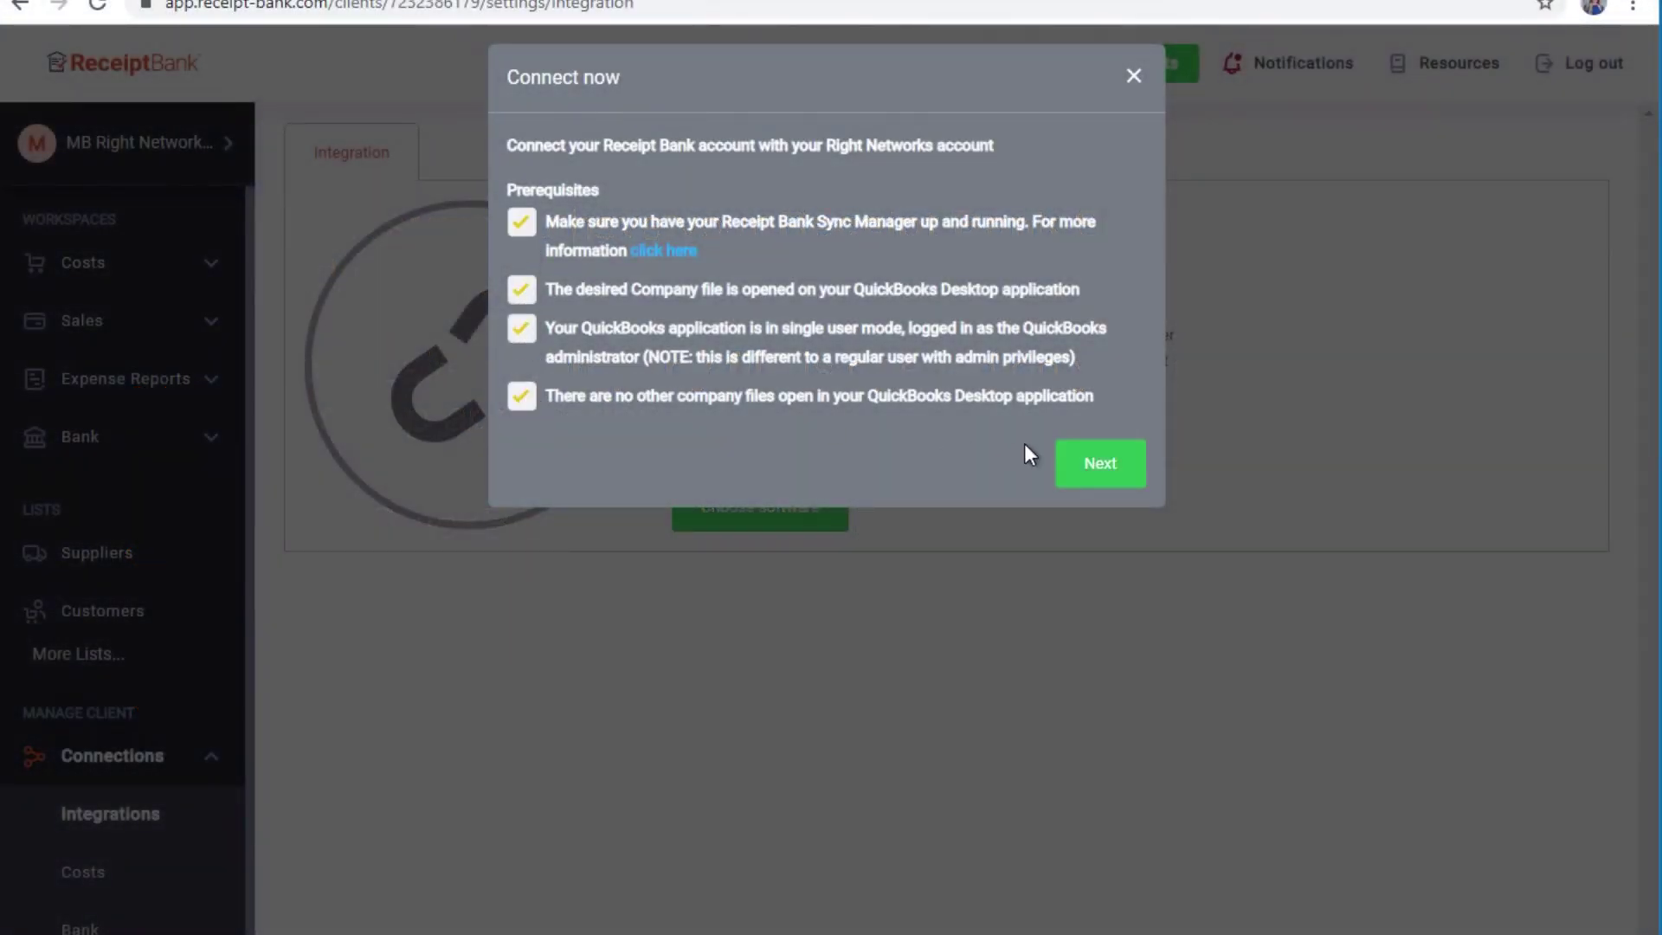
click(1097, 465)
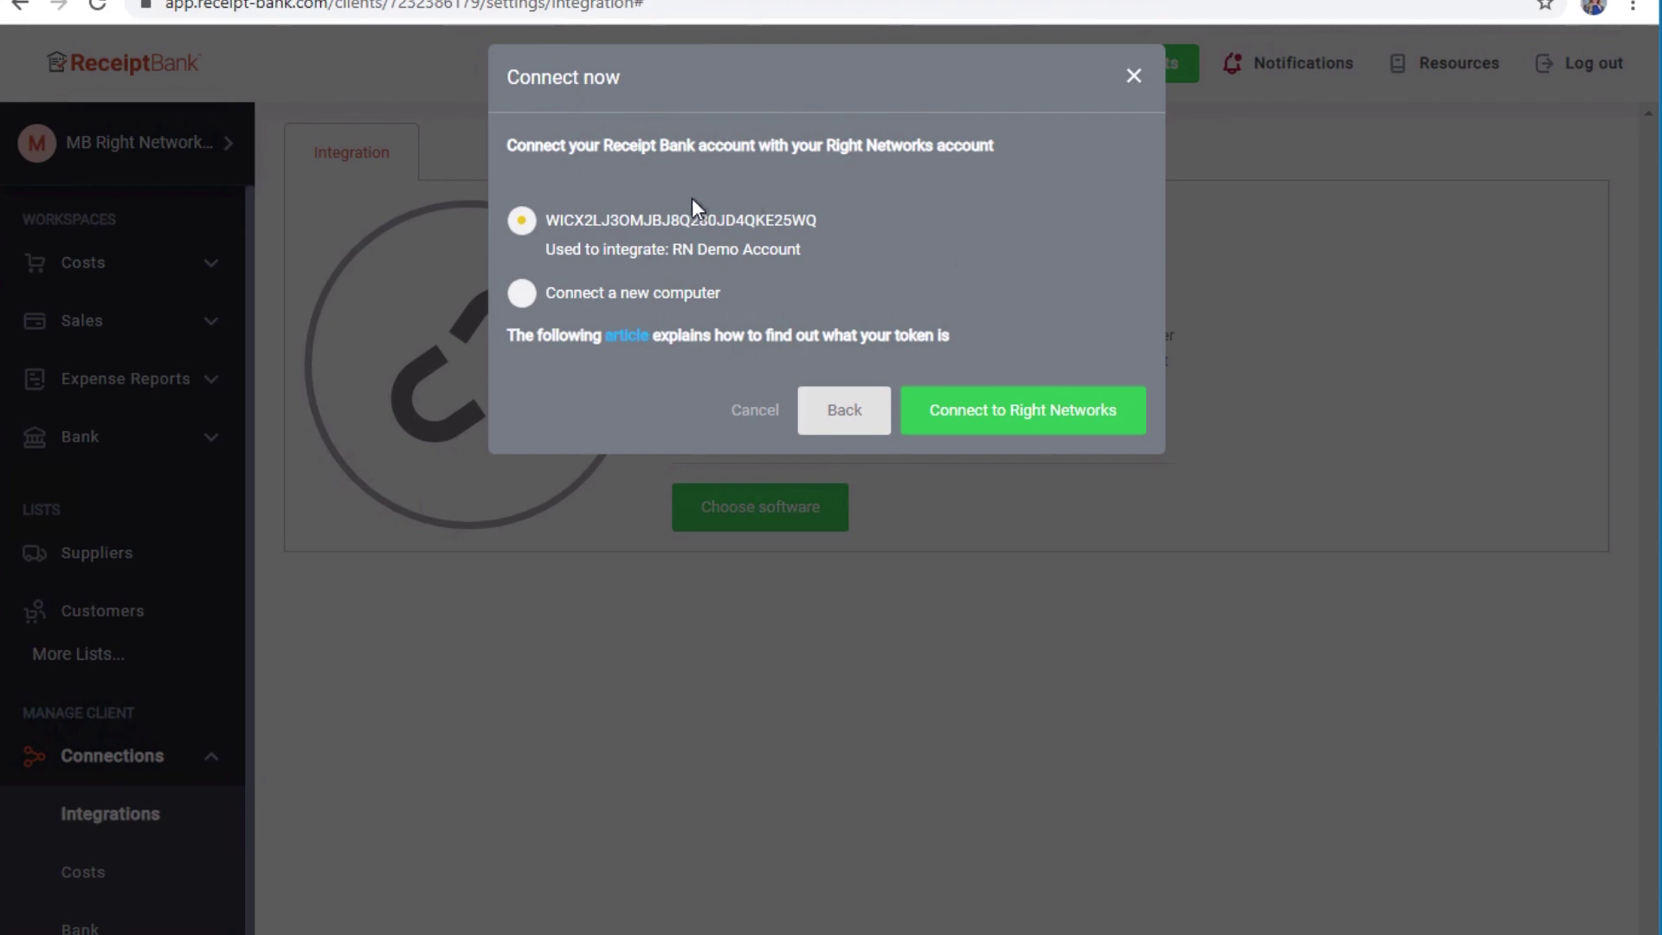
Choose to connect a new computer and copy the generated Sync Manager token
click(522, 295)
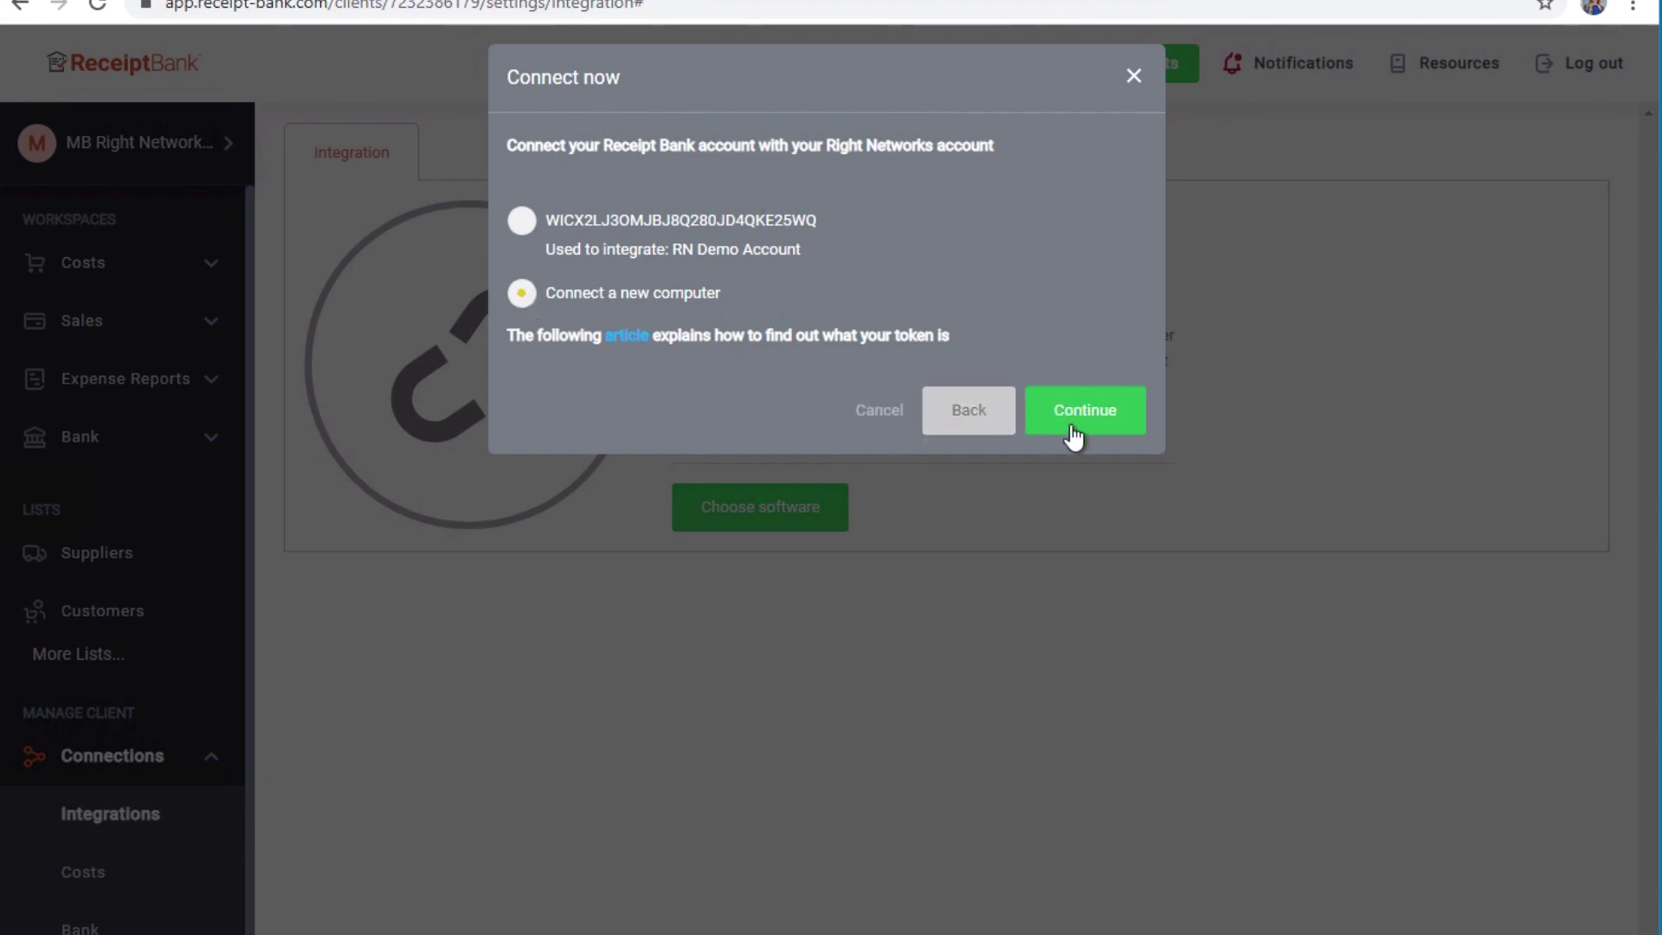
click(1101, 415)
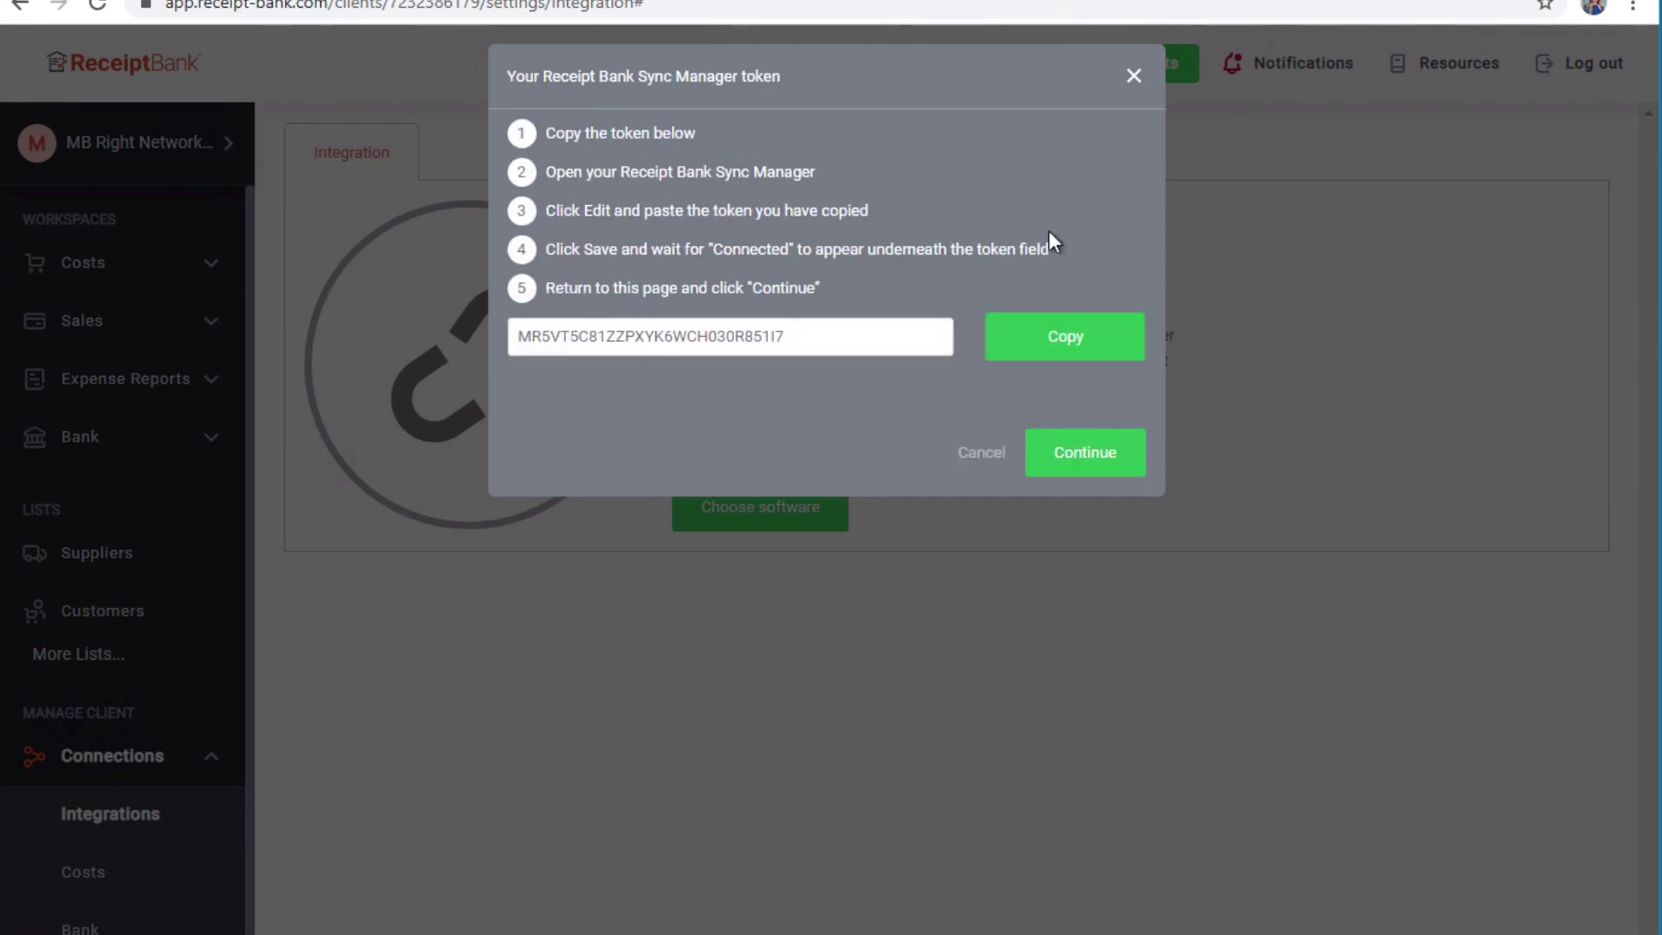
click(1083, 351)
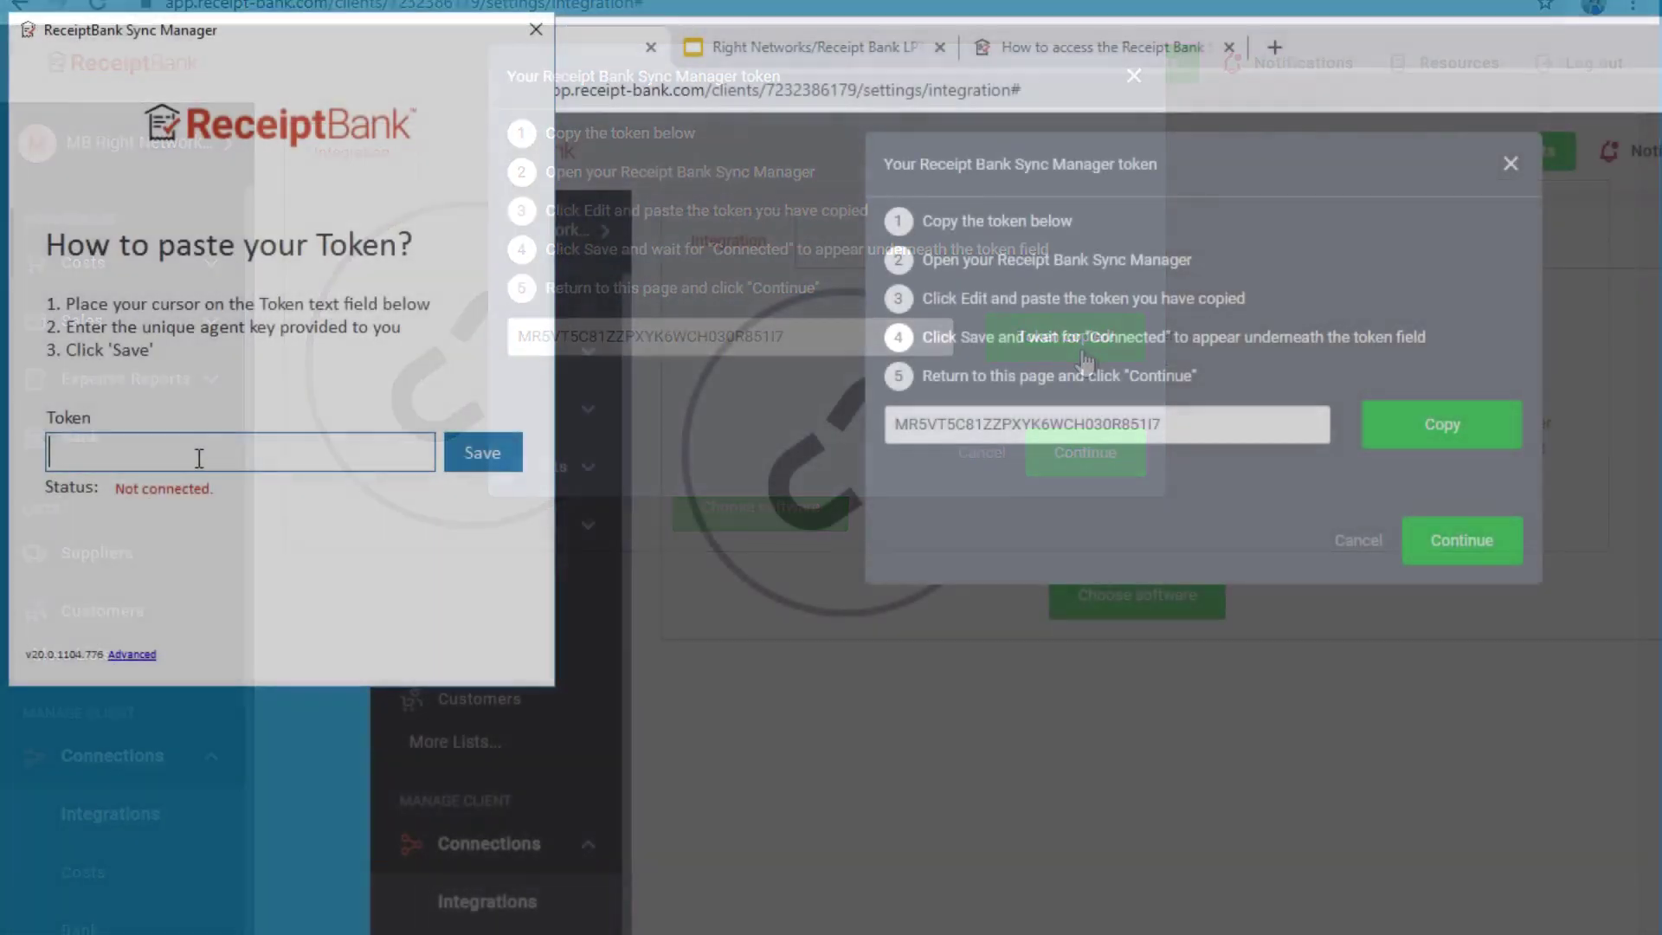
Paste the copied token into the ReceiptBank Sync Manager's Token field, save it, and continue the connection in Receipt Bank
key(ctrl+v)
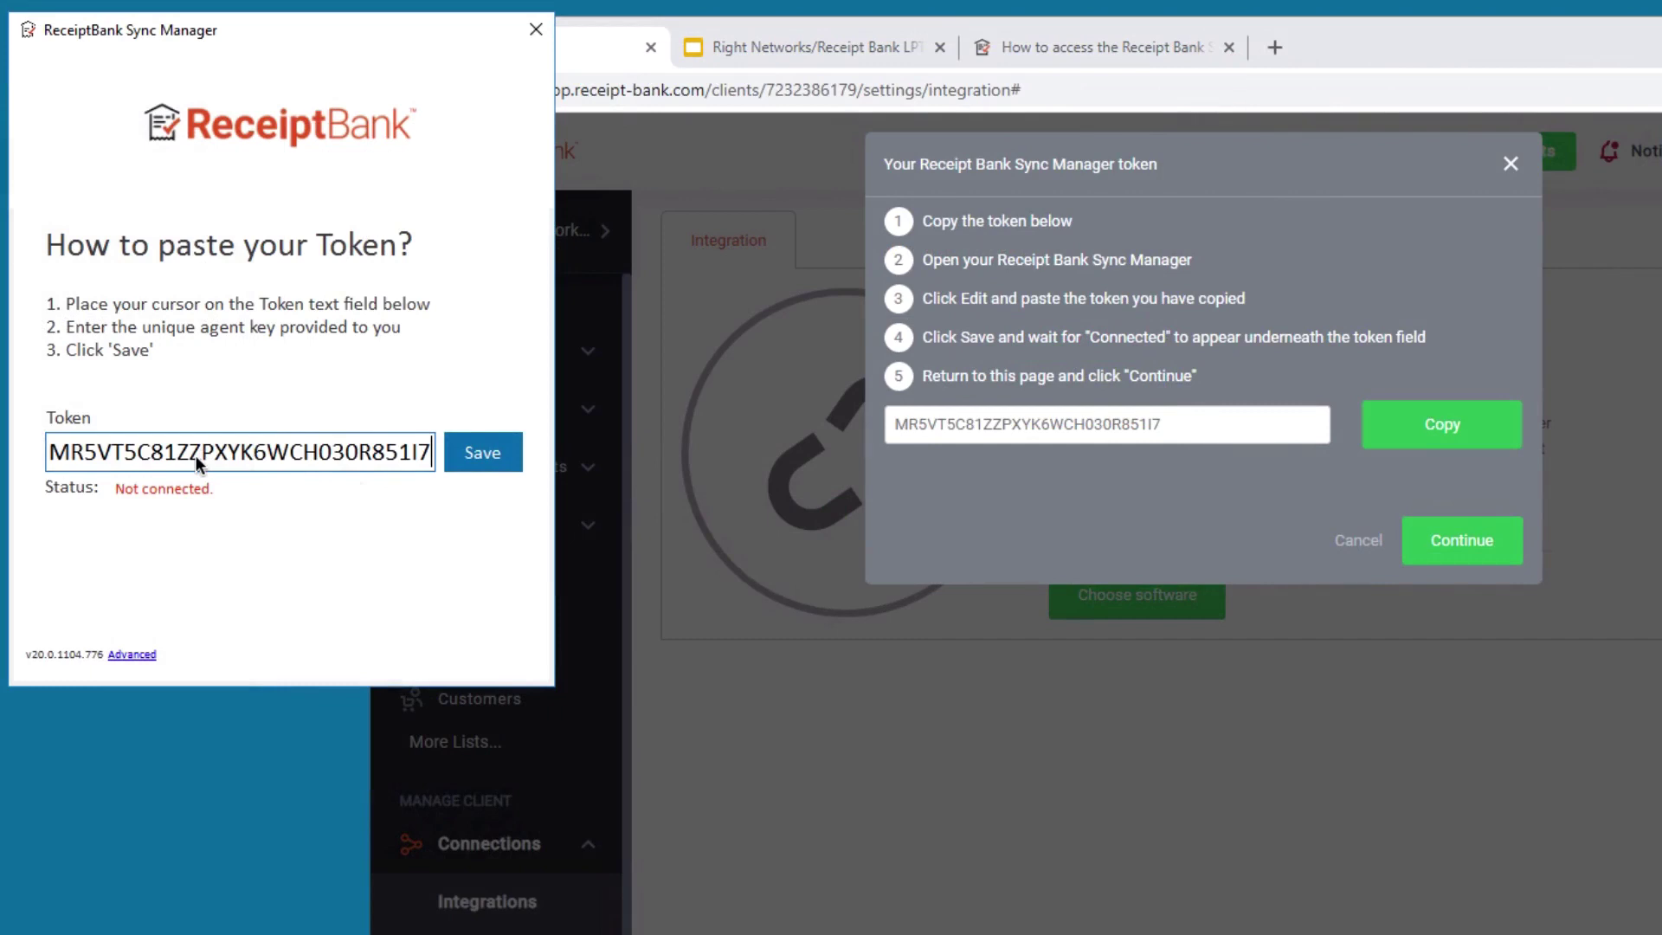
click(480, 455)
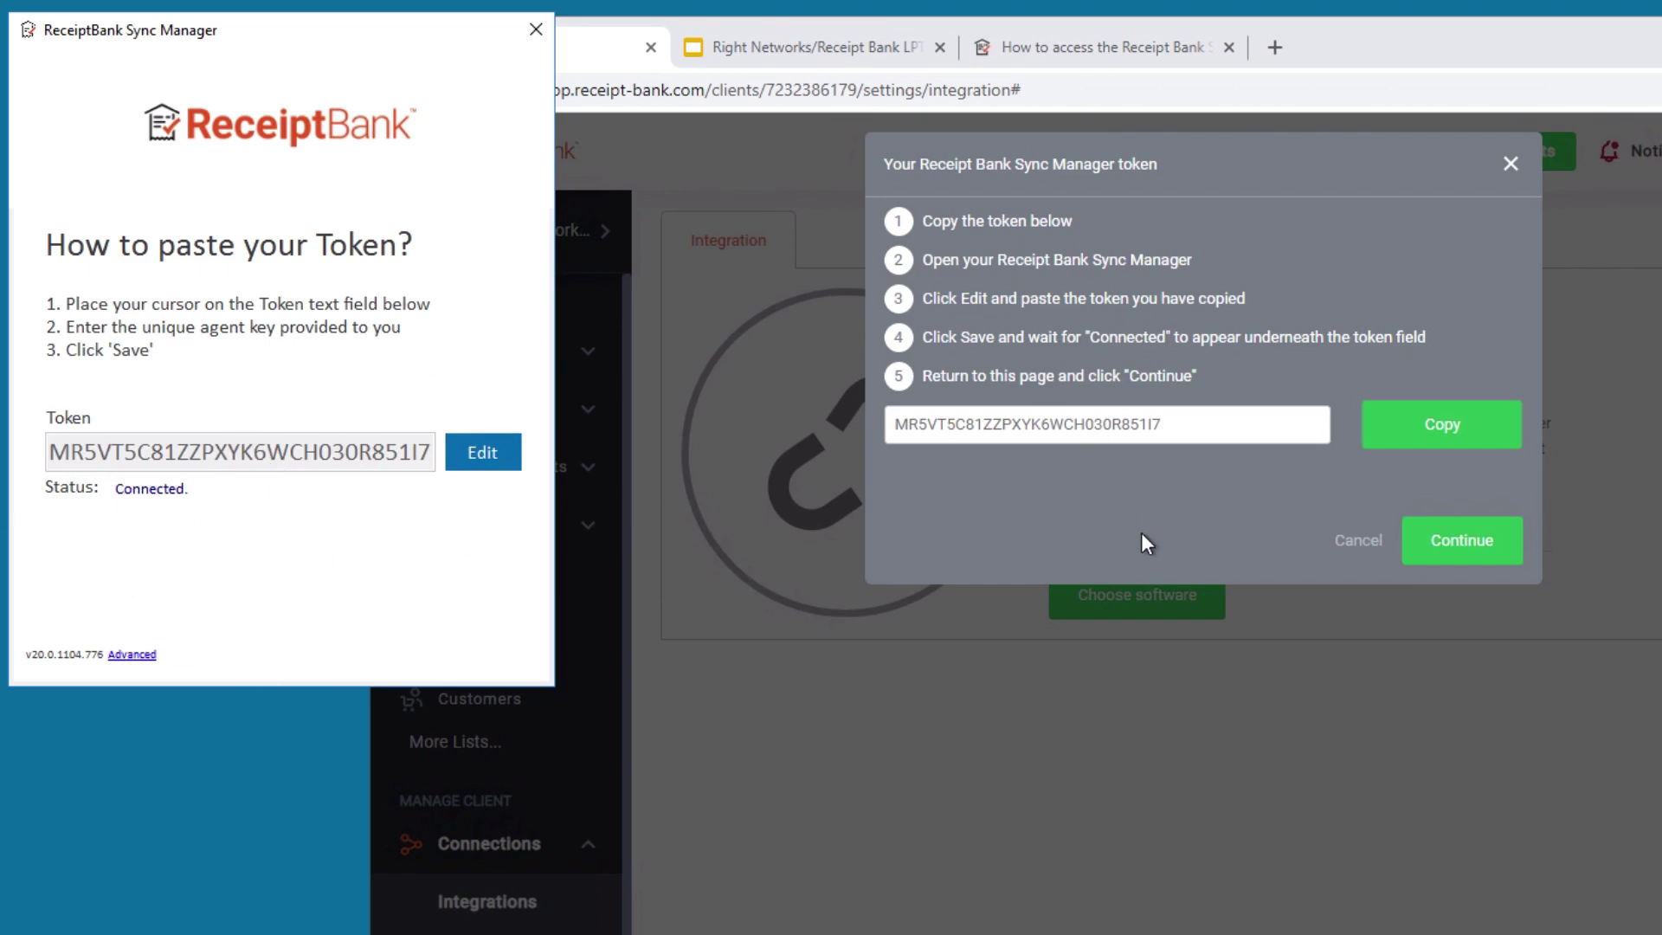
click(1473, 552)
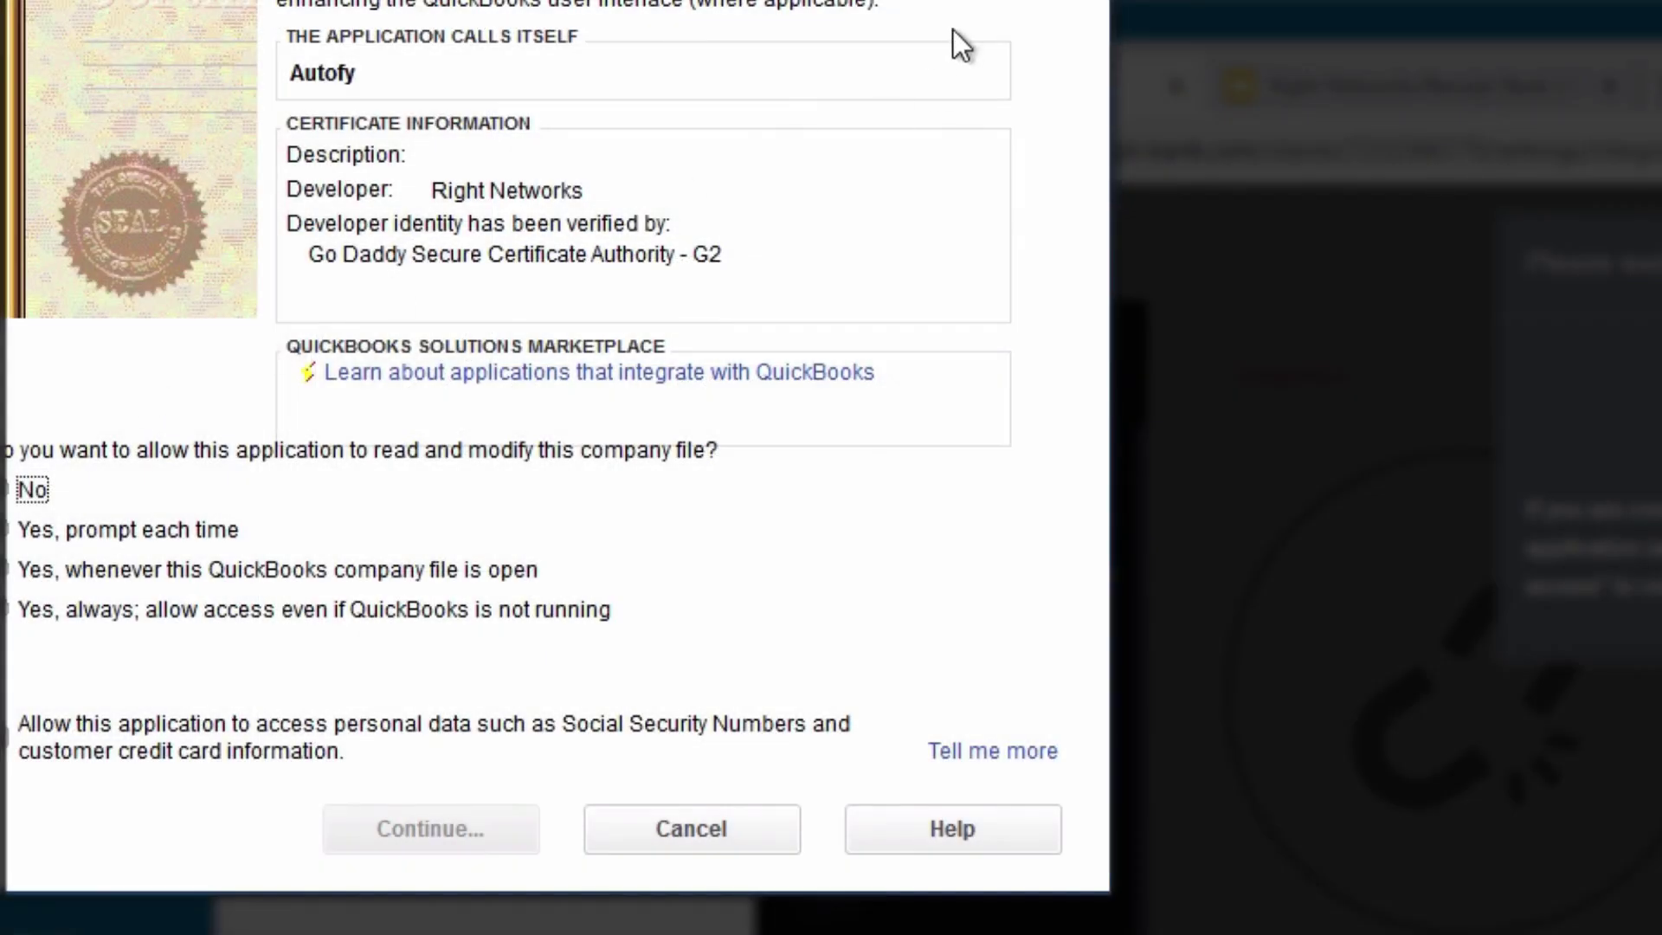
Grant Autofy permanent access to the QuickBooks company file, even when QuickBooks is not running, without personal data access
click(9, 610)
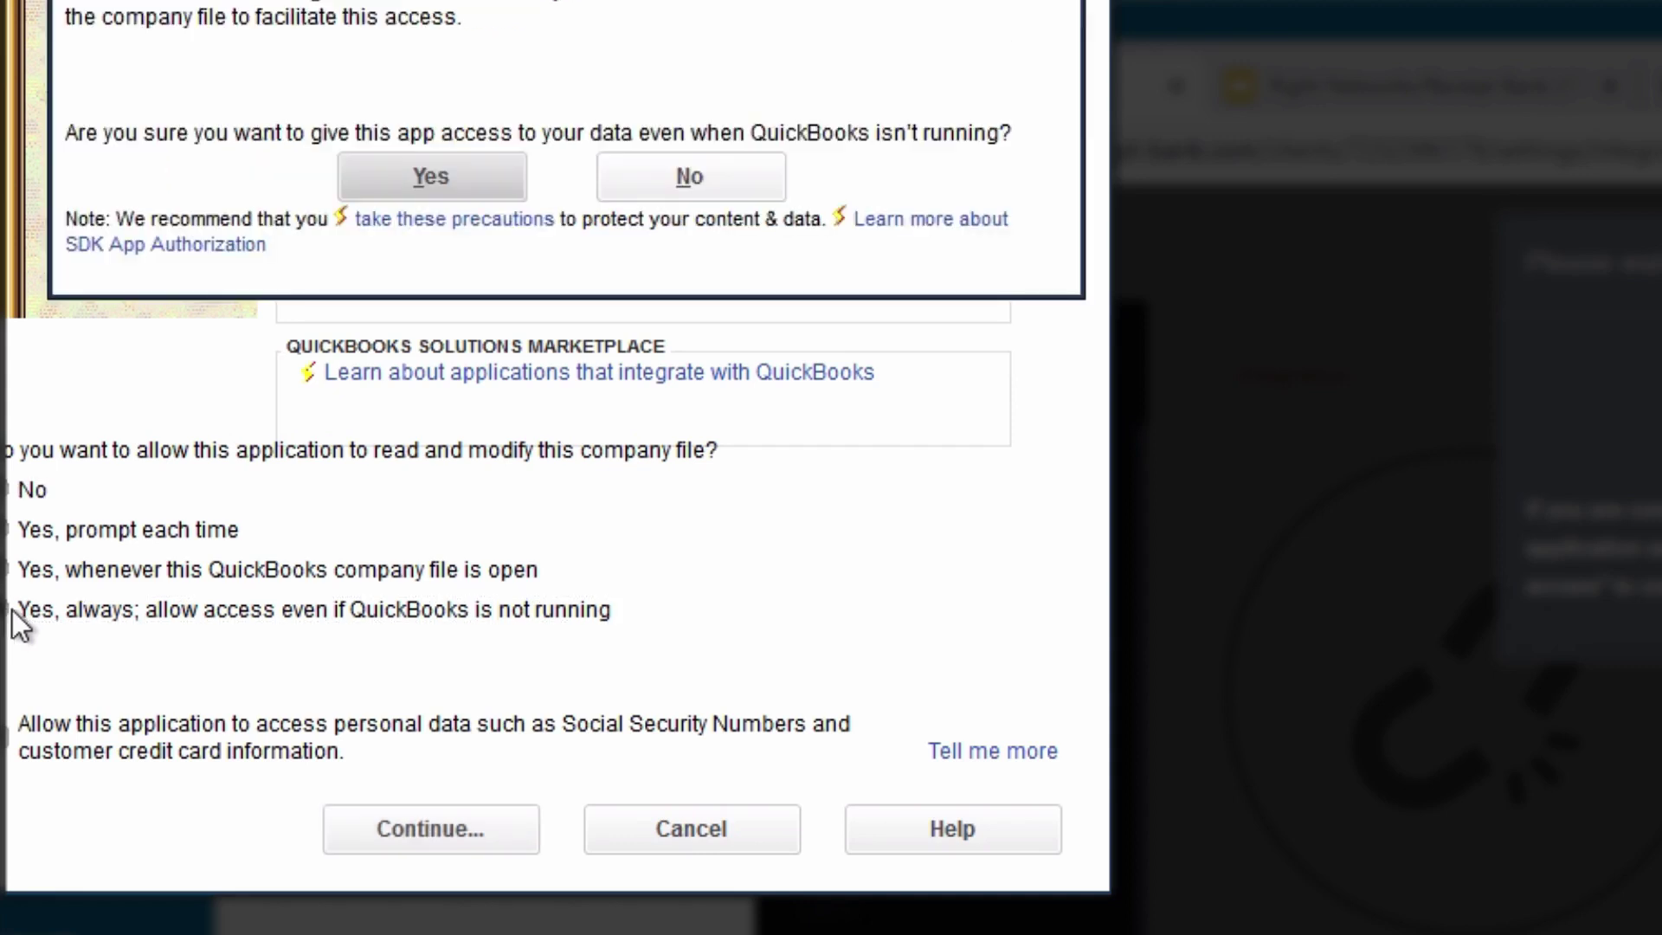
click(452, 175)
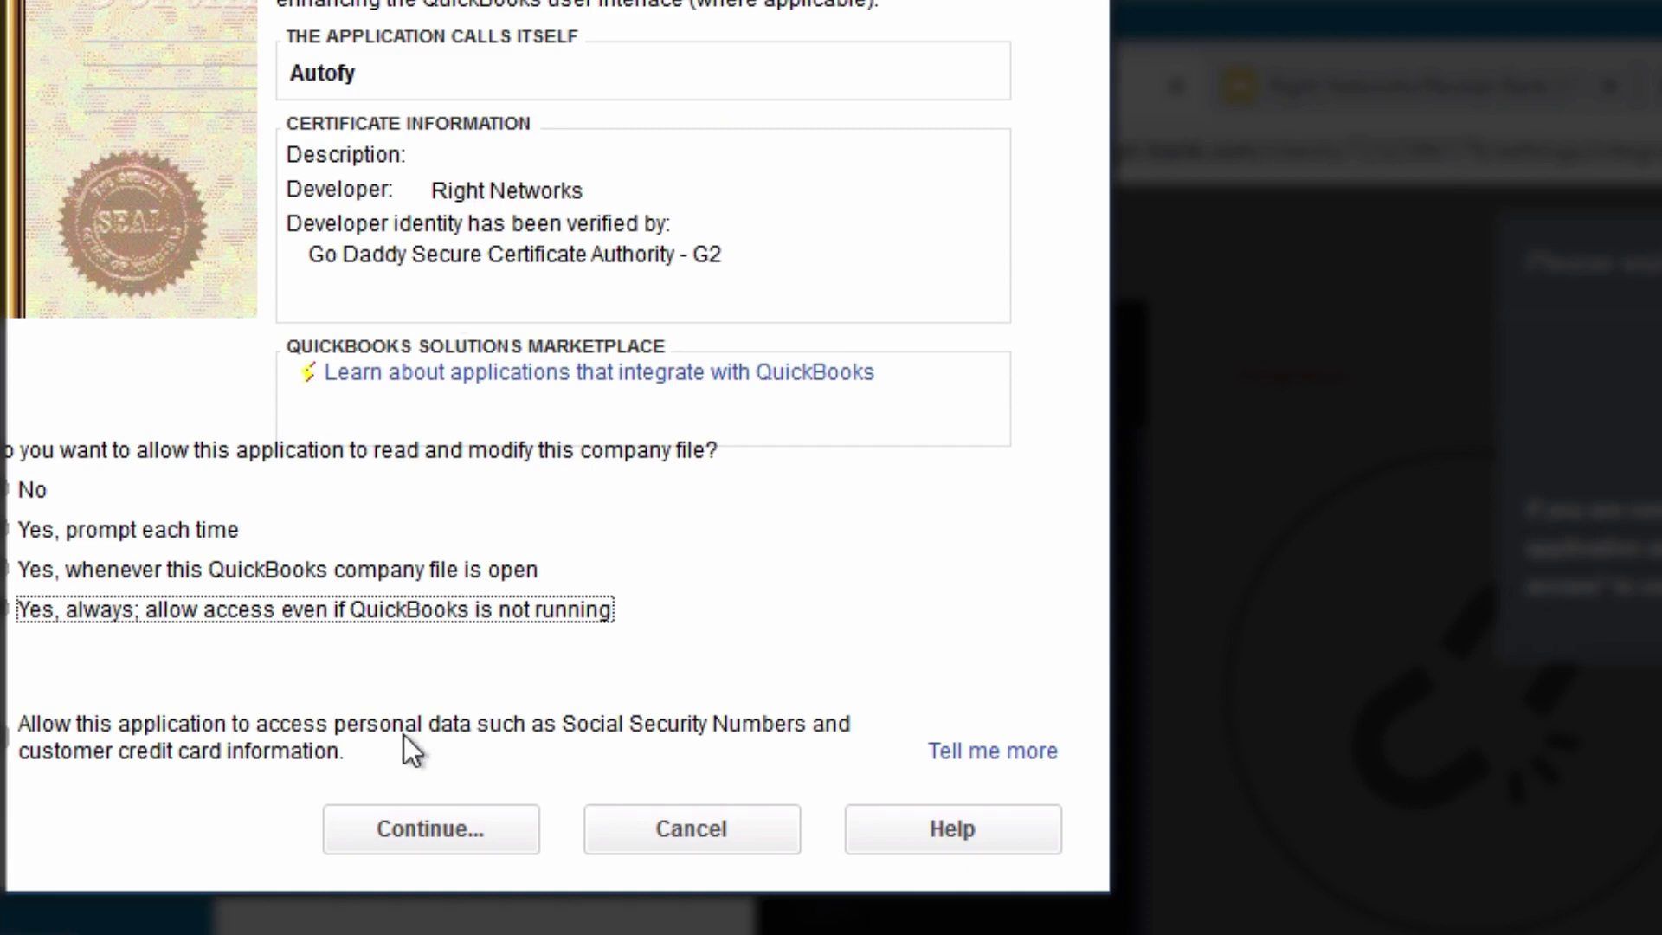
click(454, 831)
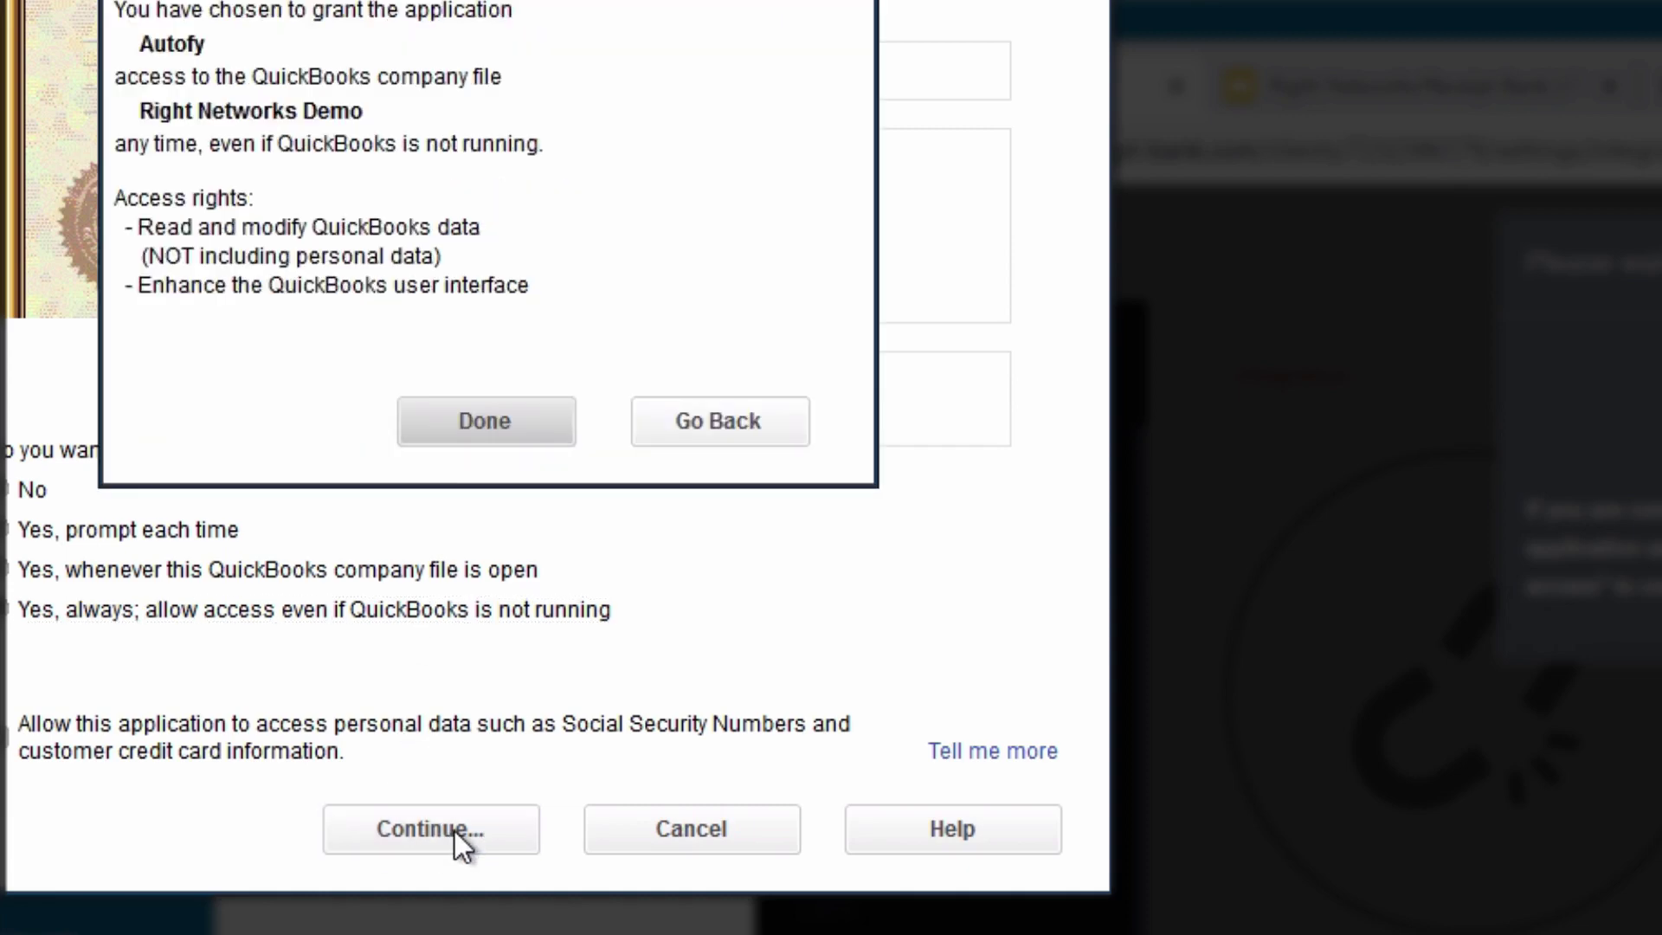
click(497, 424)
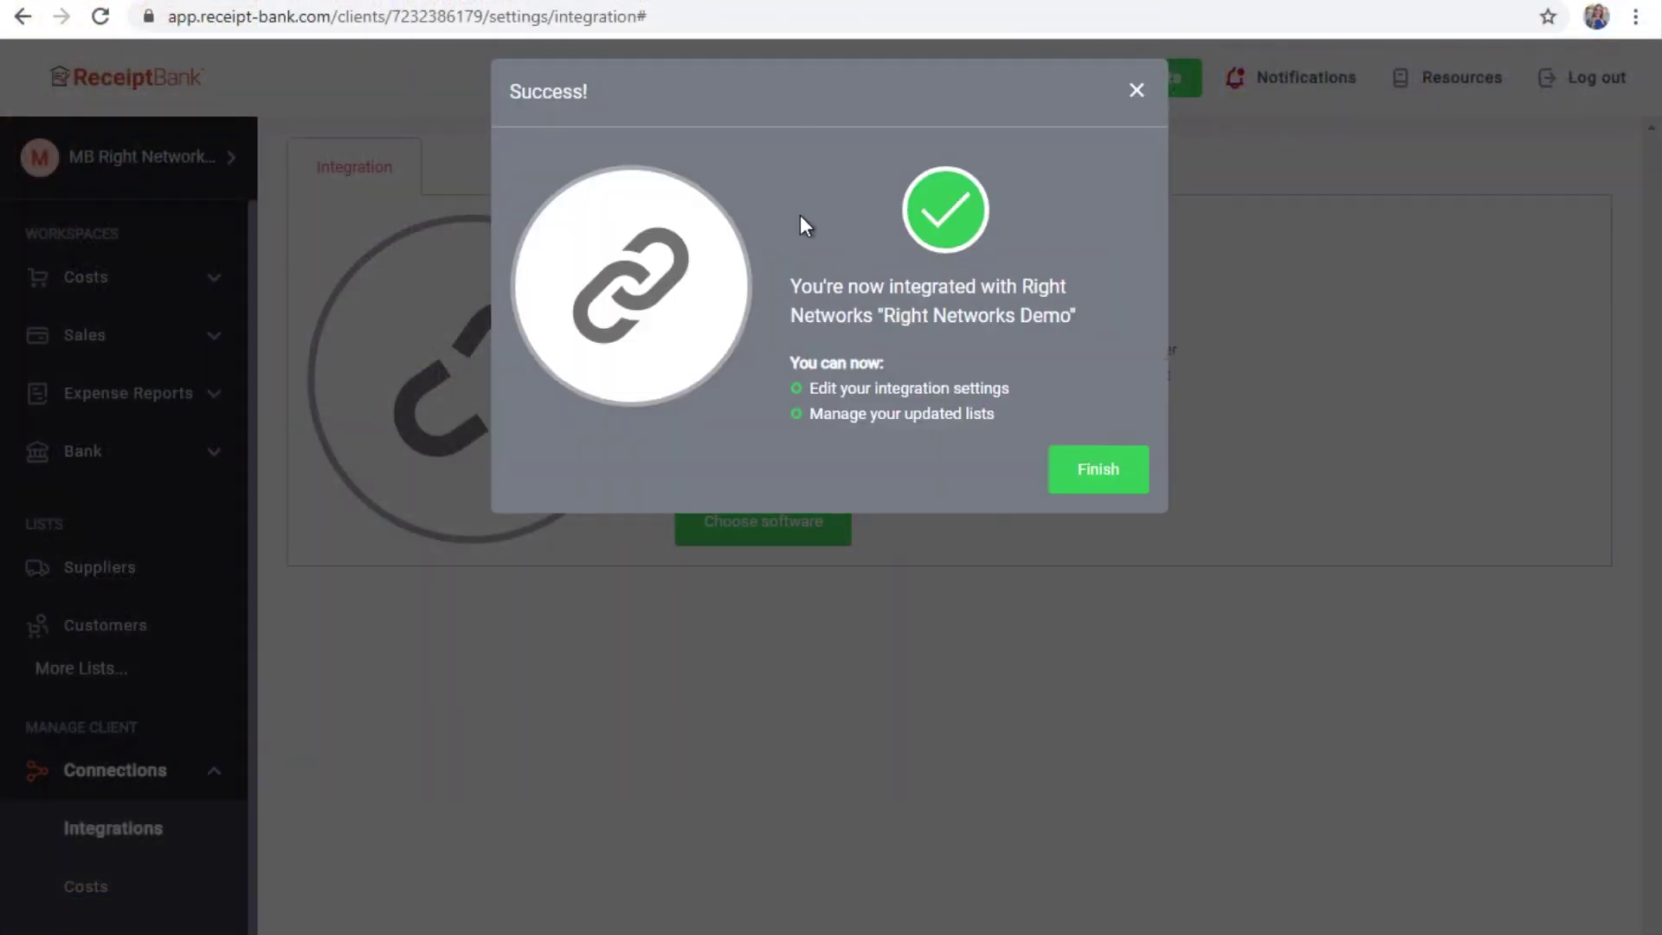
Finish the Right Networks integration and set the default "publish to" destination for Costs to Credit Card Charge
click(1098, 470)
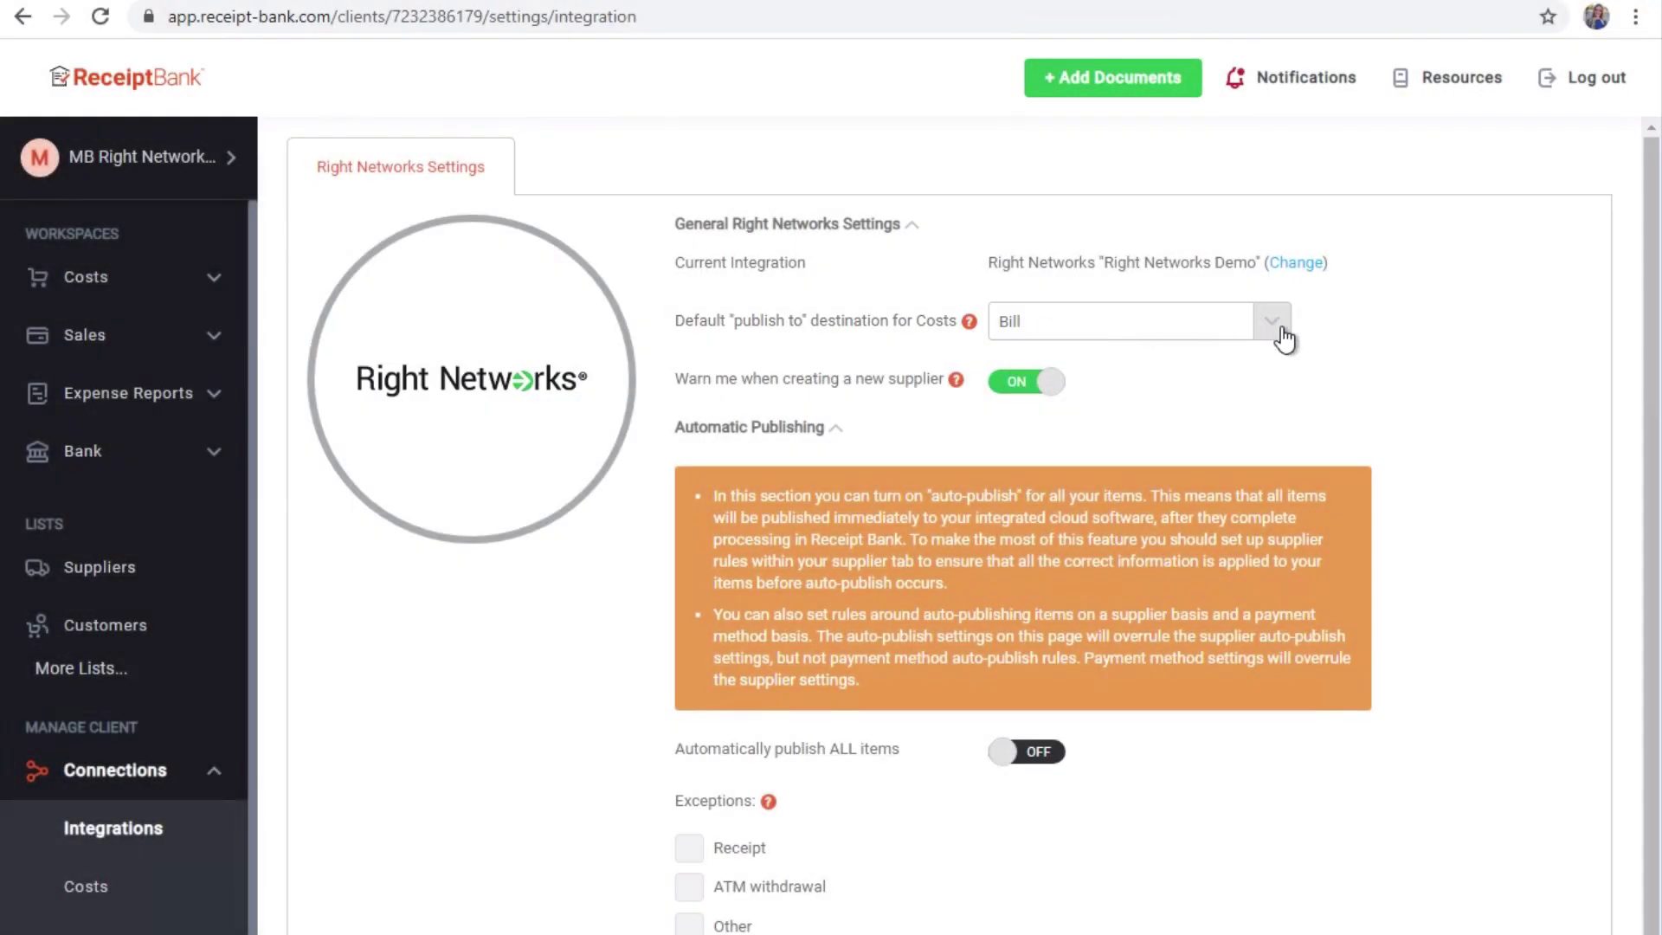
click(1279, 329)
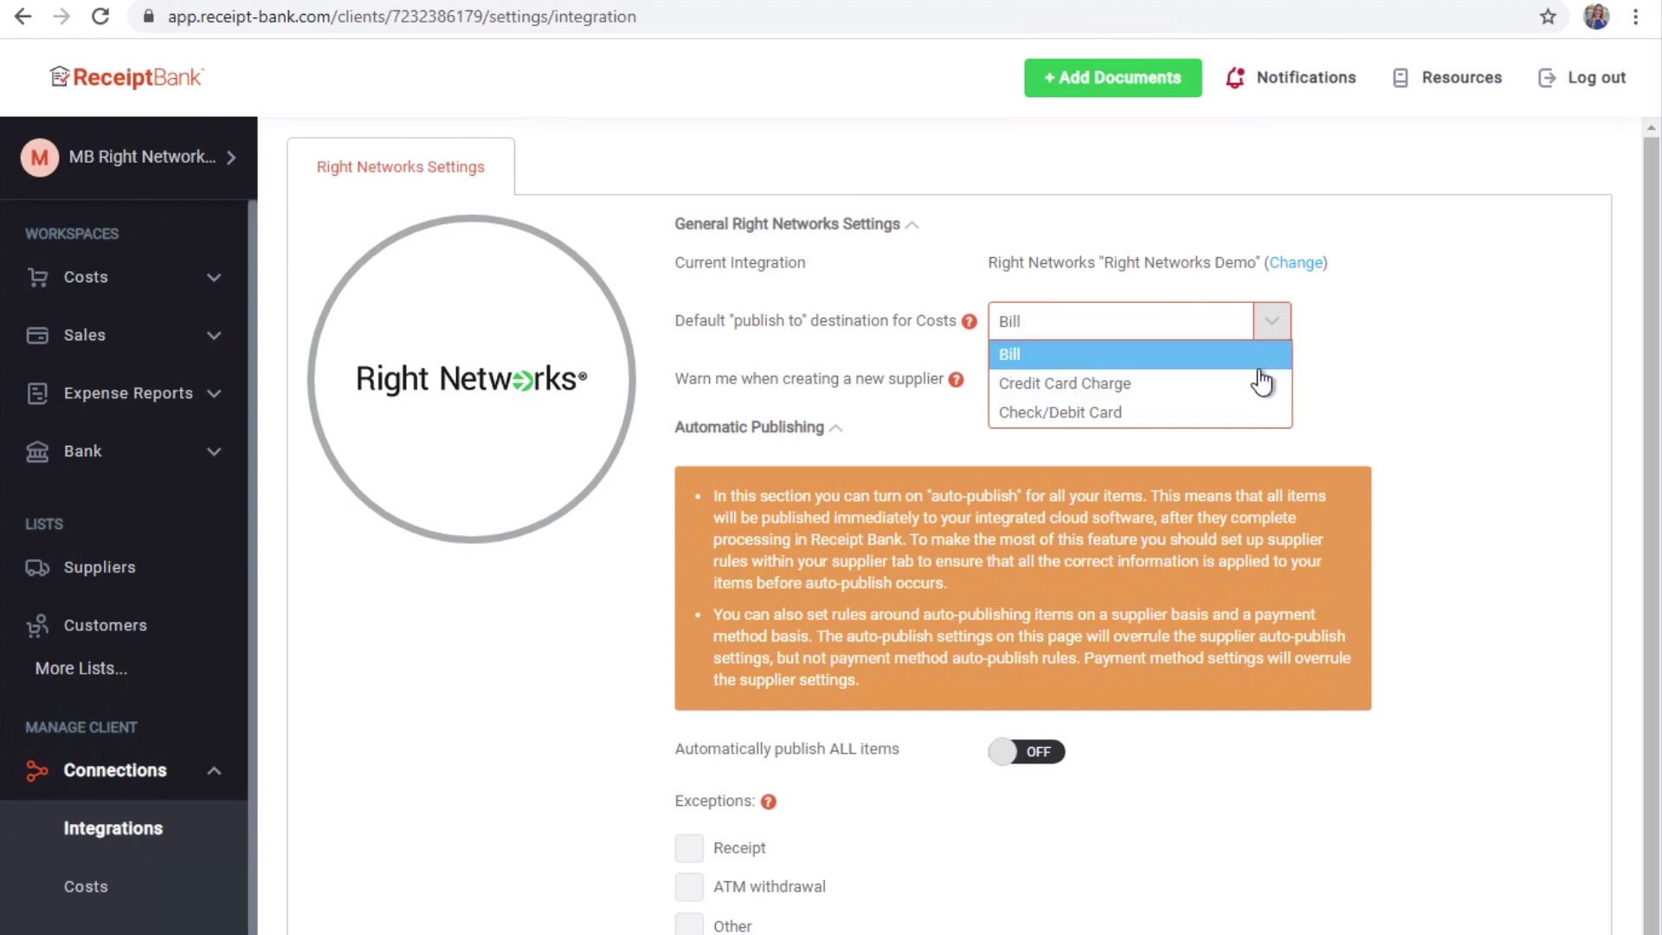
click(1254, 400)
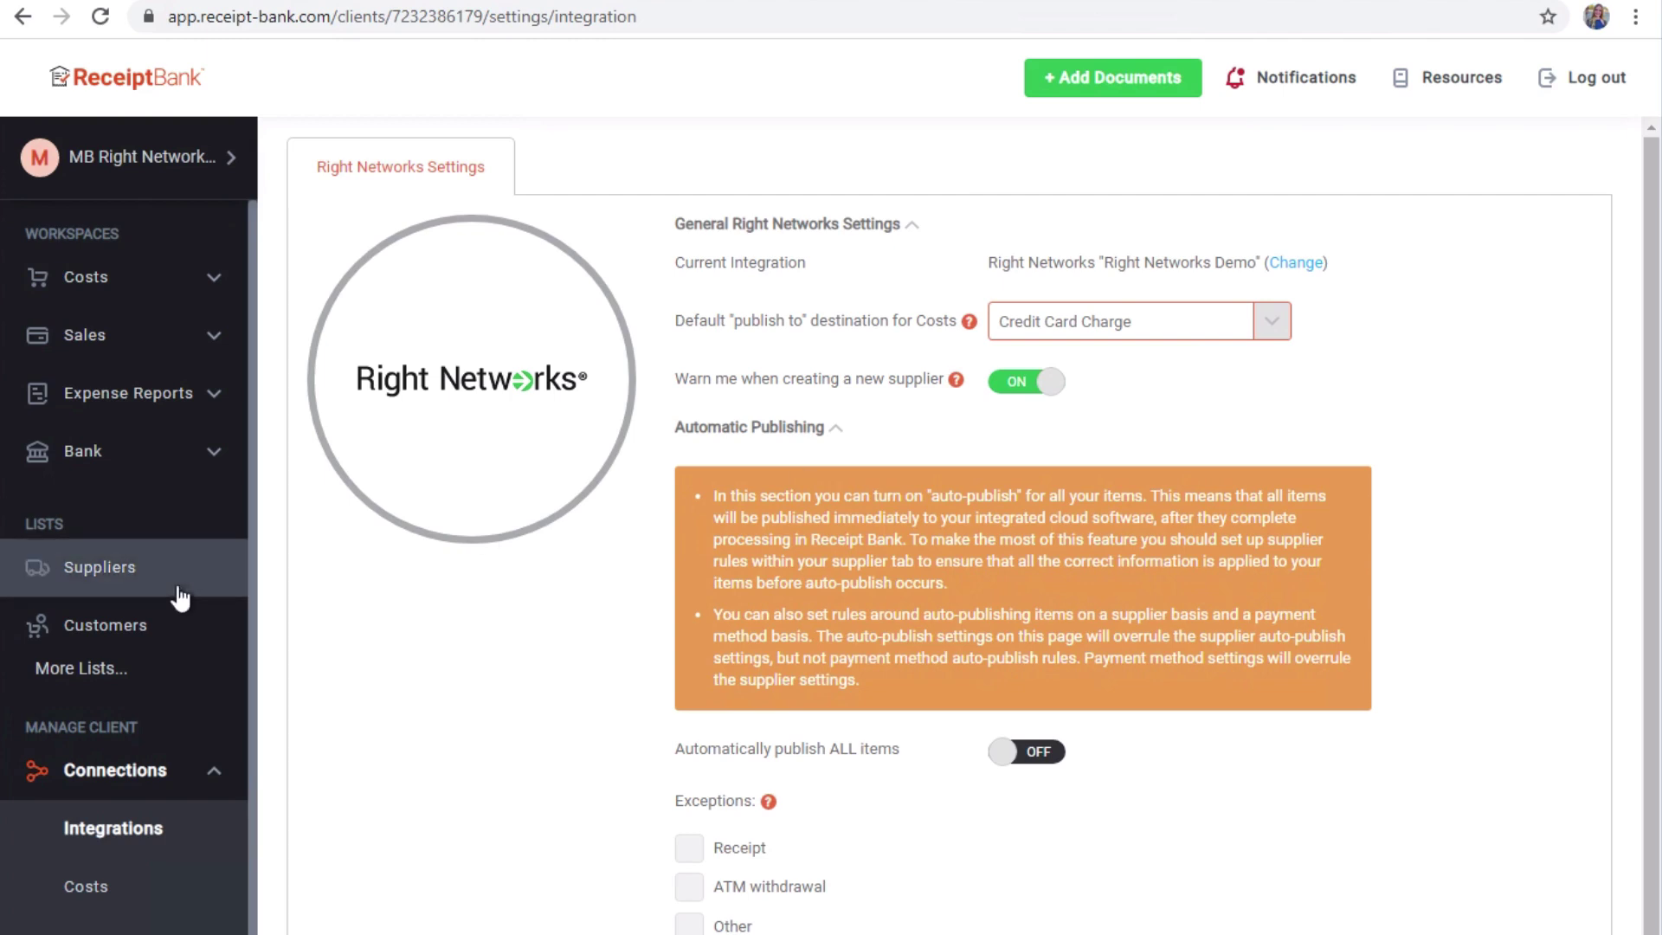
Expand the client's lists, reload the Suppliers list, and reload all lists from the Categories page
click(87, 668)
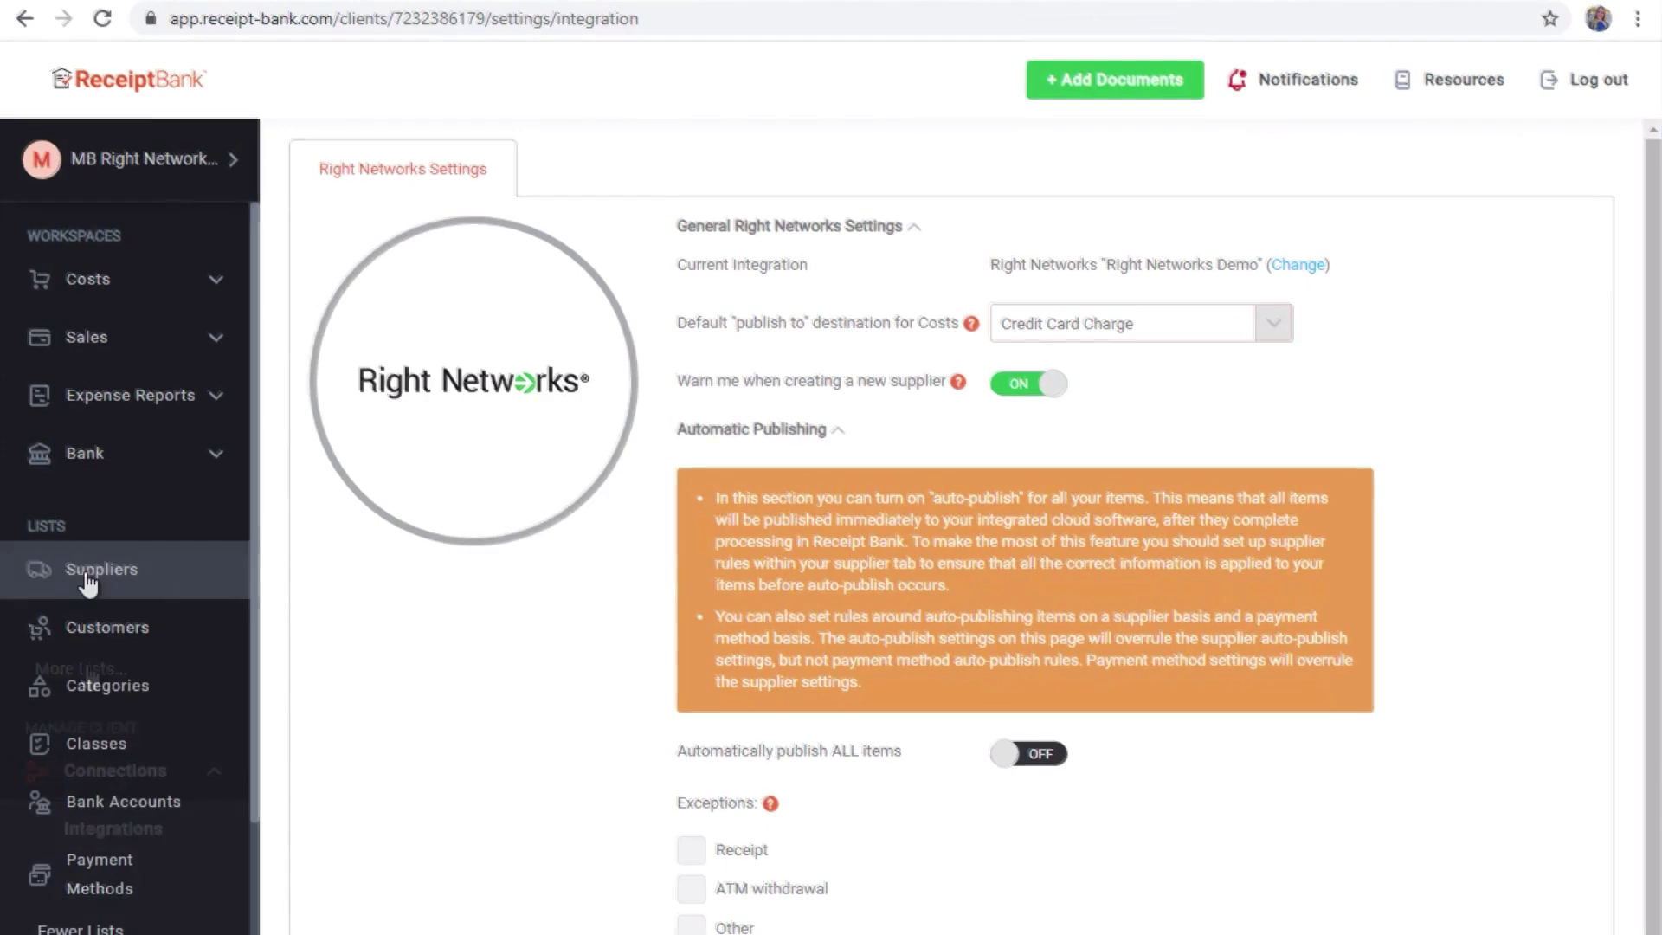
click(212, 594)
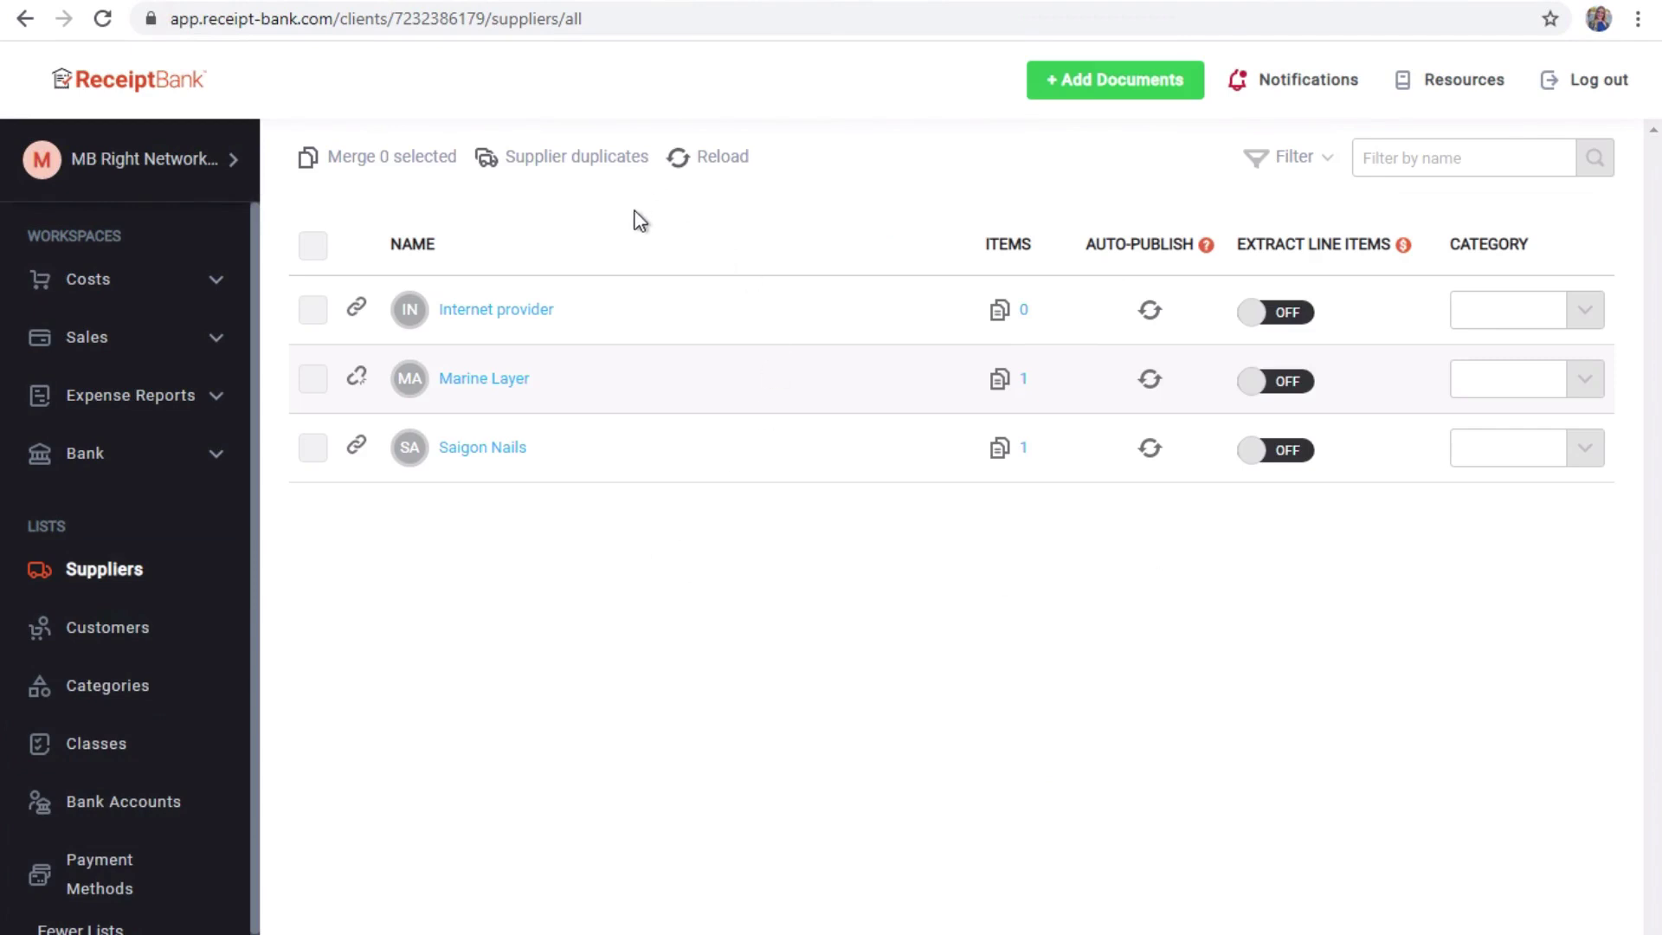
click(737, 160)
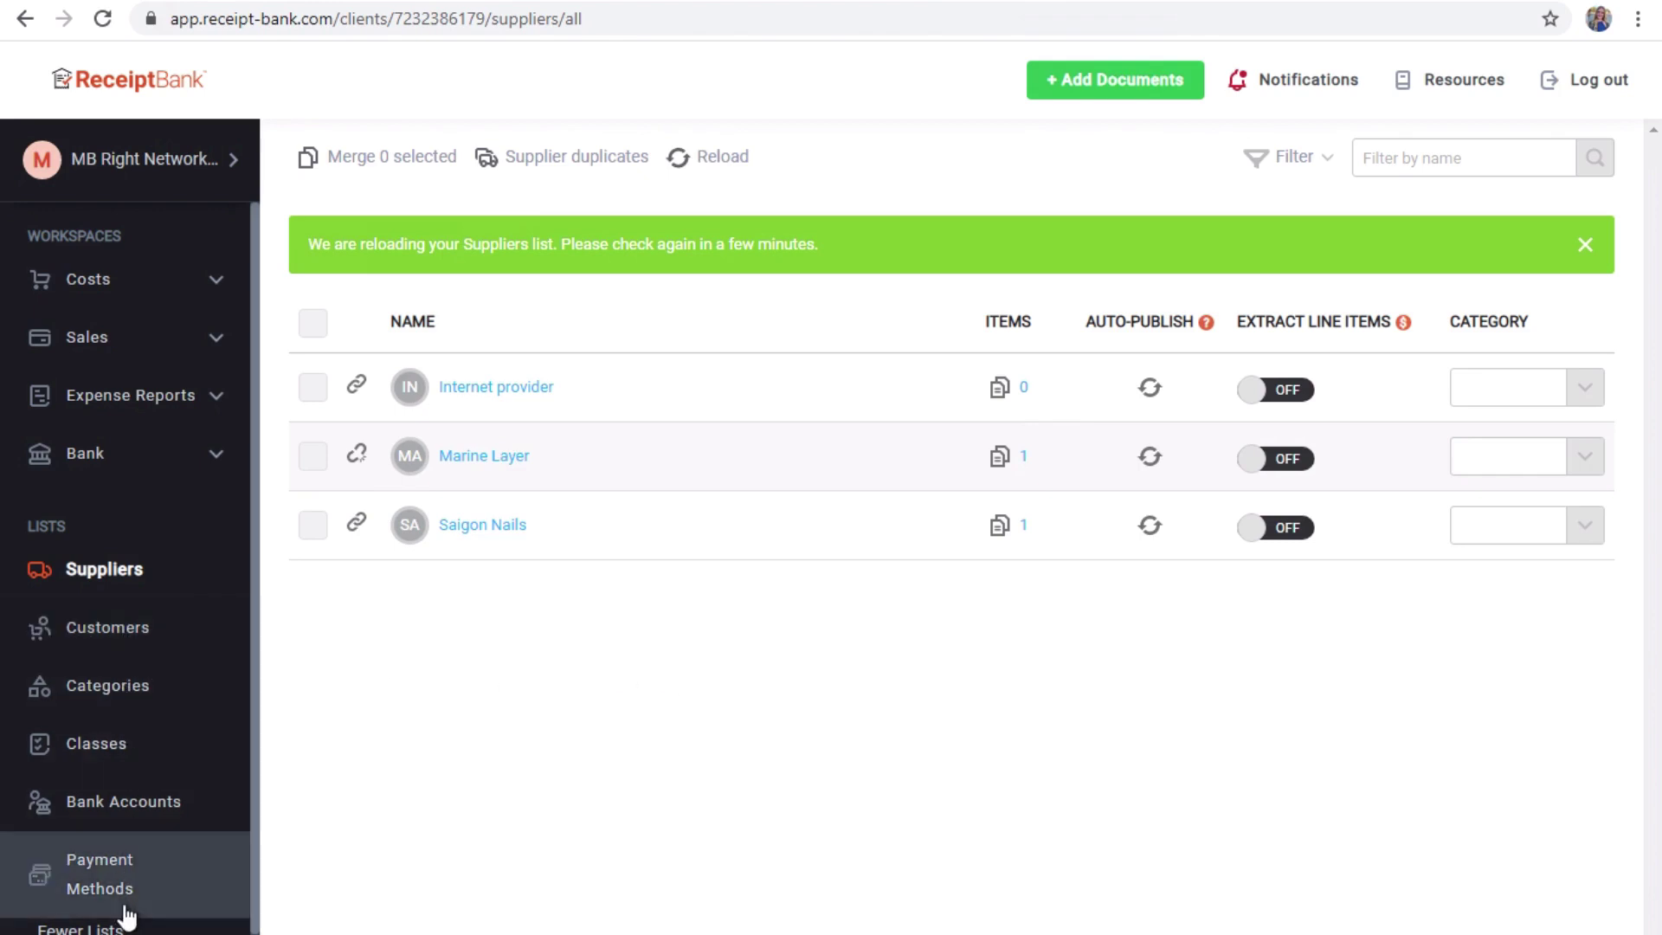
click(119, 680)
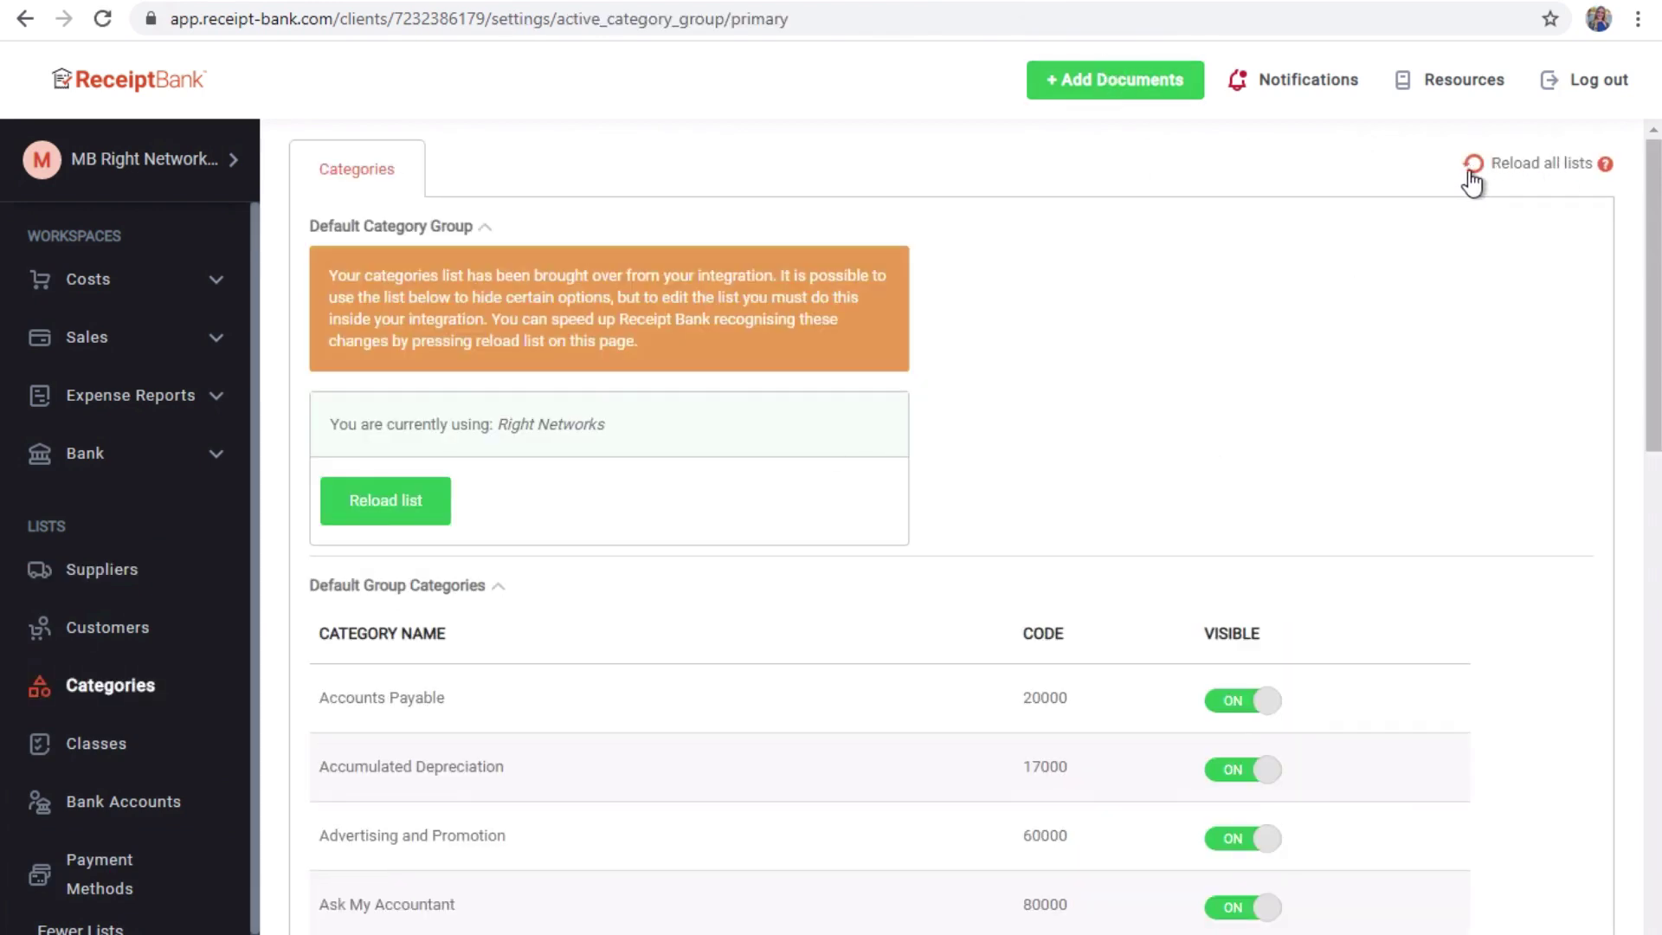
click(1509, 175)
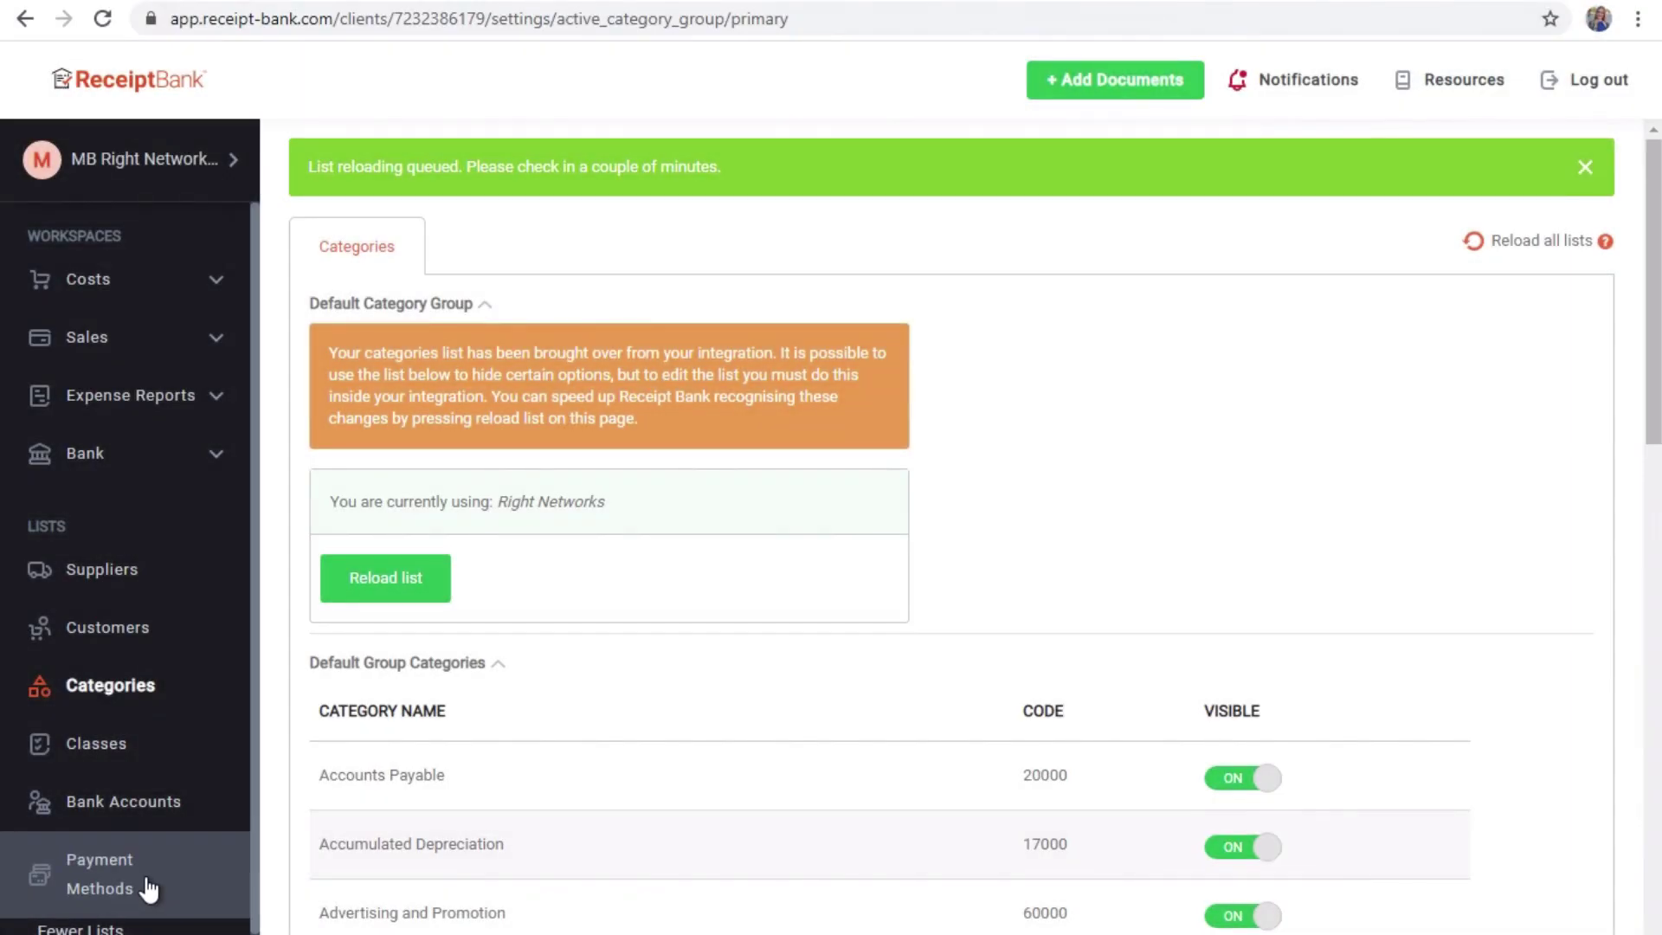
In Payment Methods, set the CC entry below Check to payment method Credit Card, bank account Credit Card account, and publish to Credit Card Charge
click(148, 887)
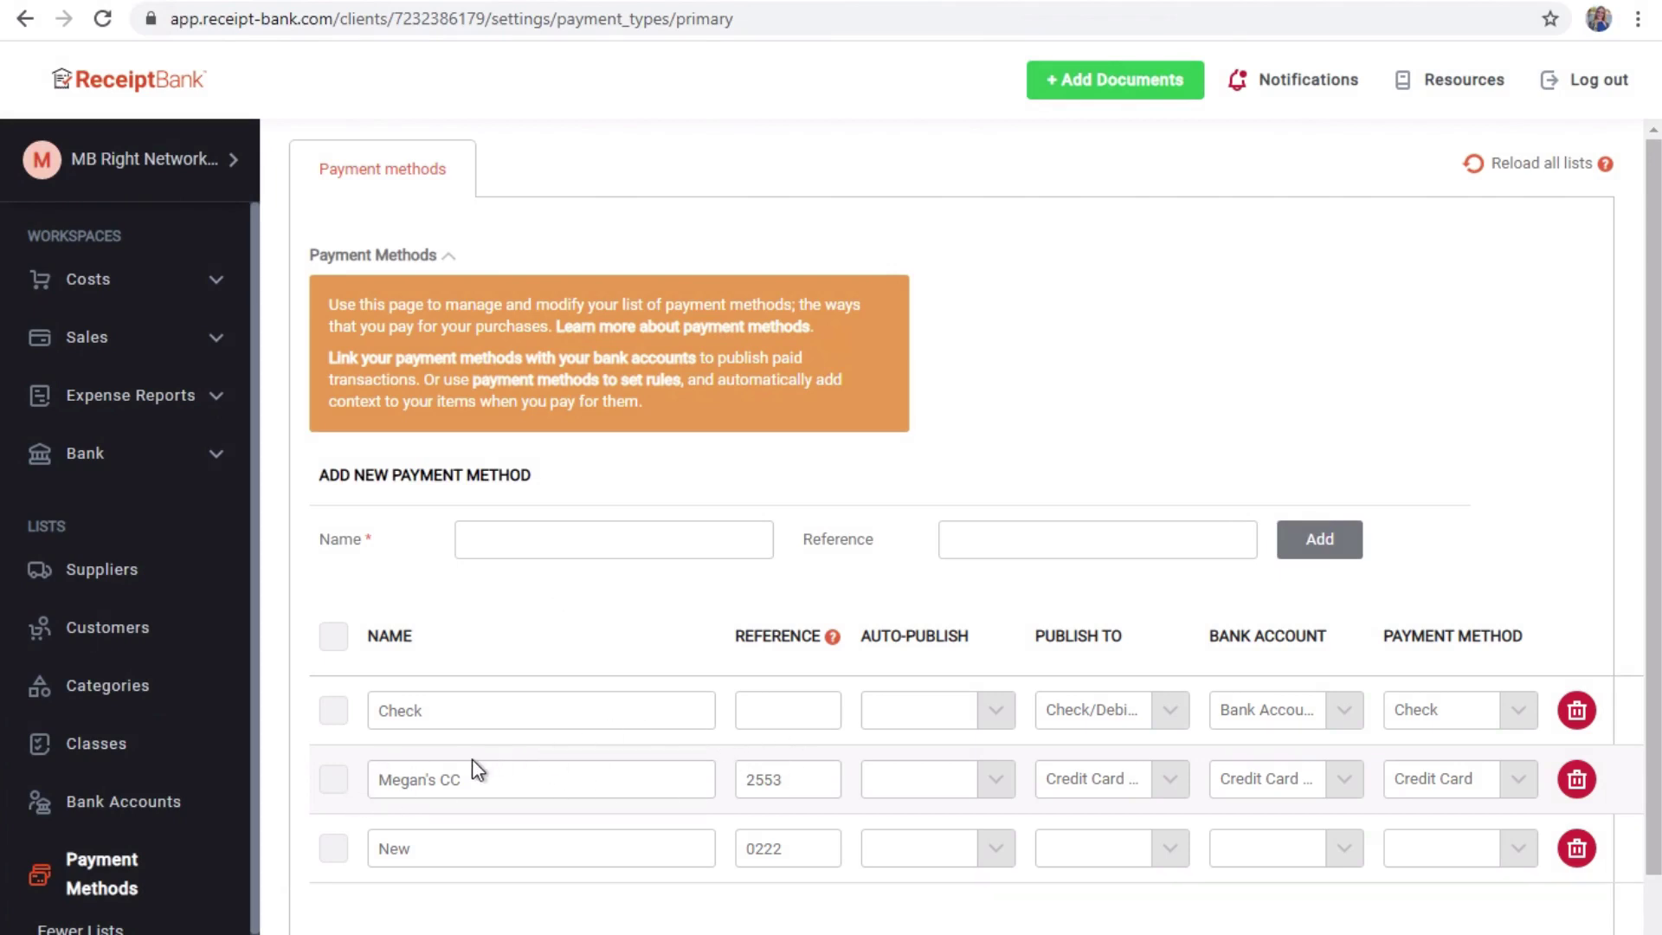
click(1489, 792)
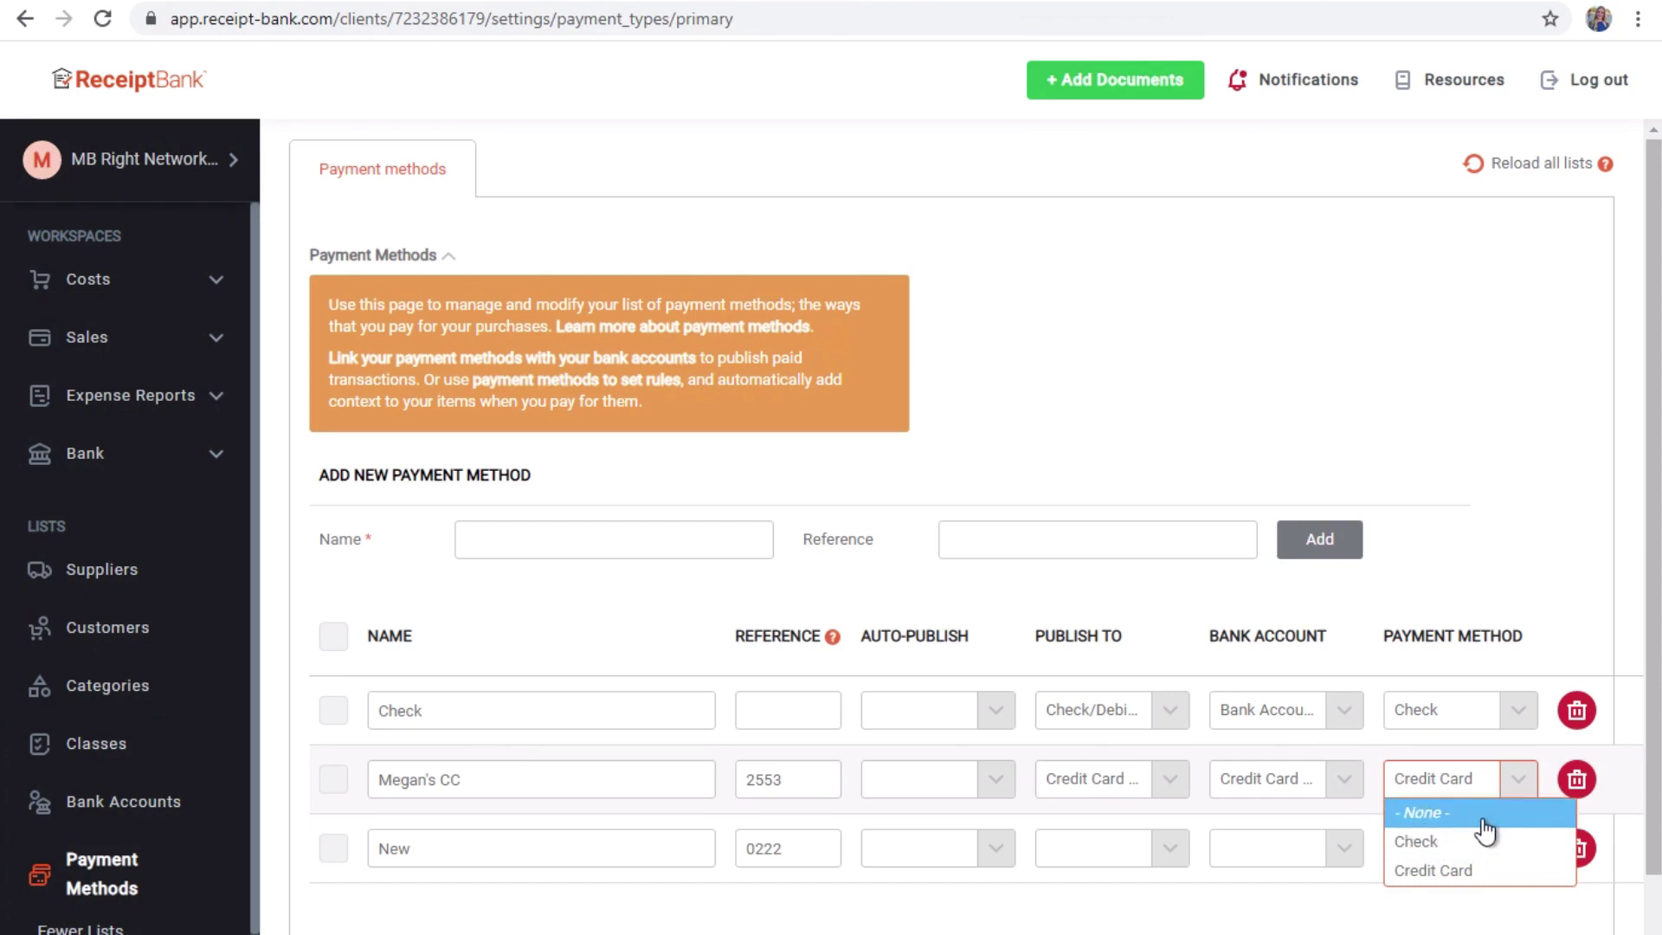
click(1482, 870)
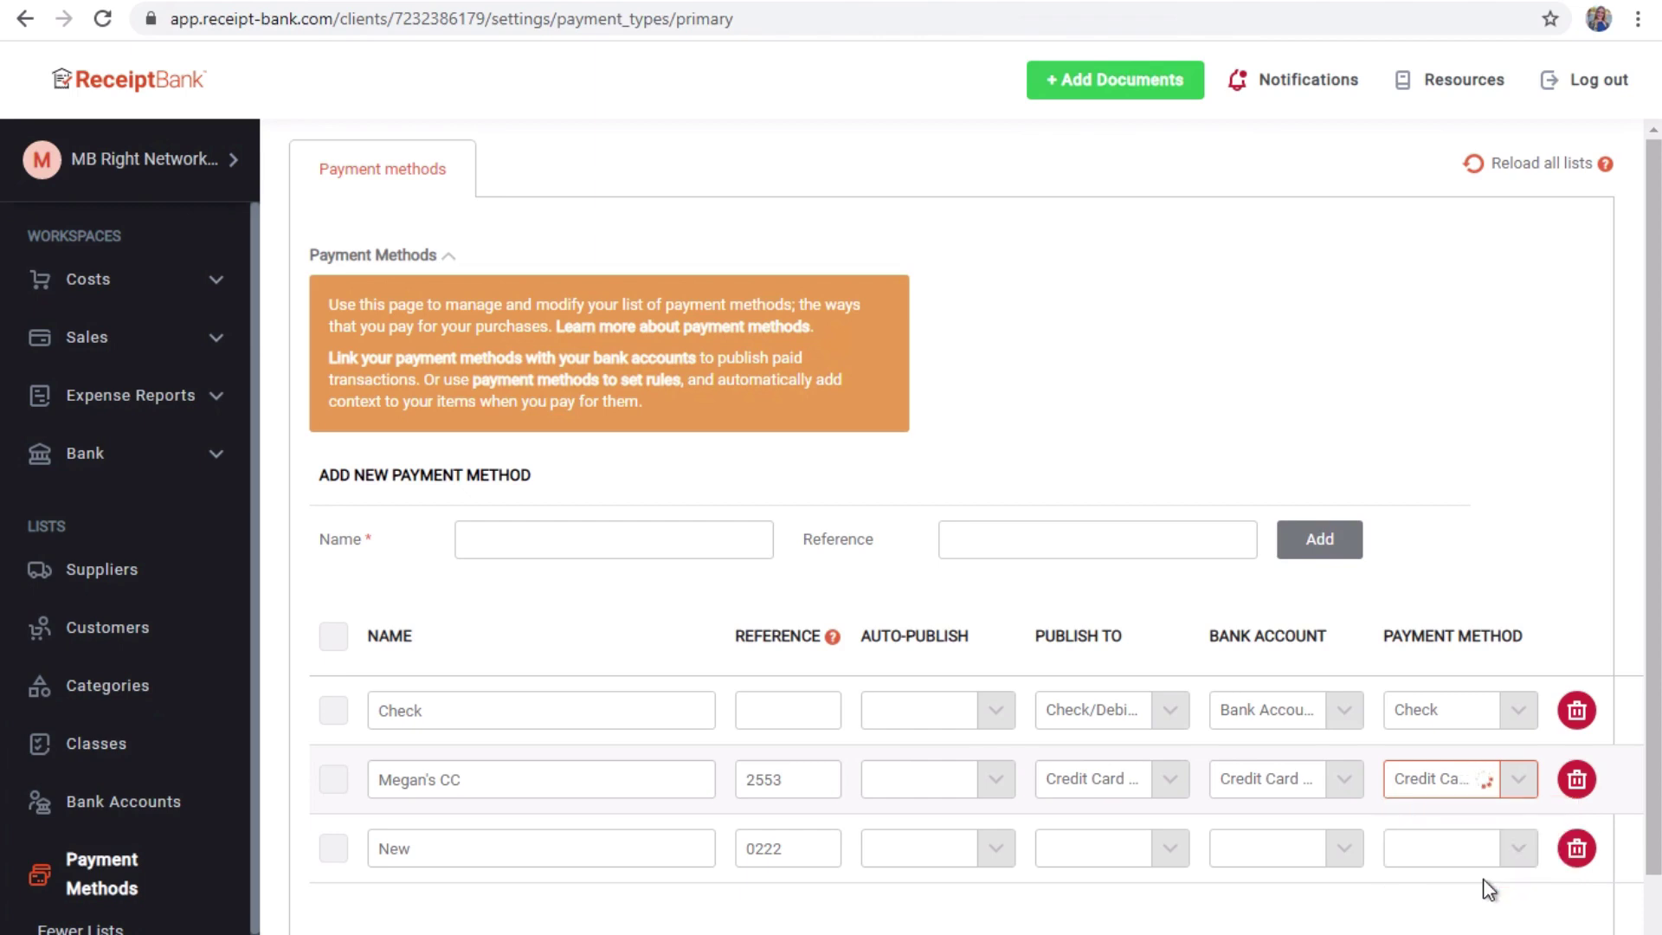
click(1257, 779)
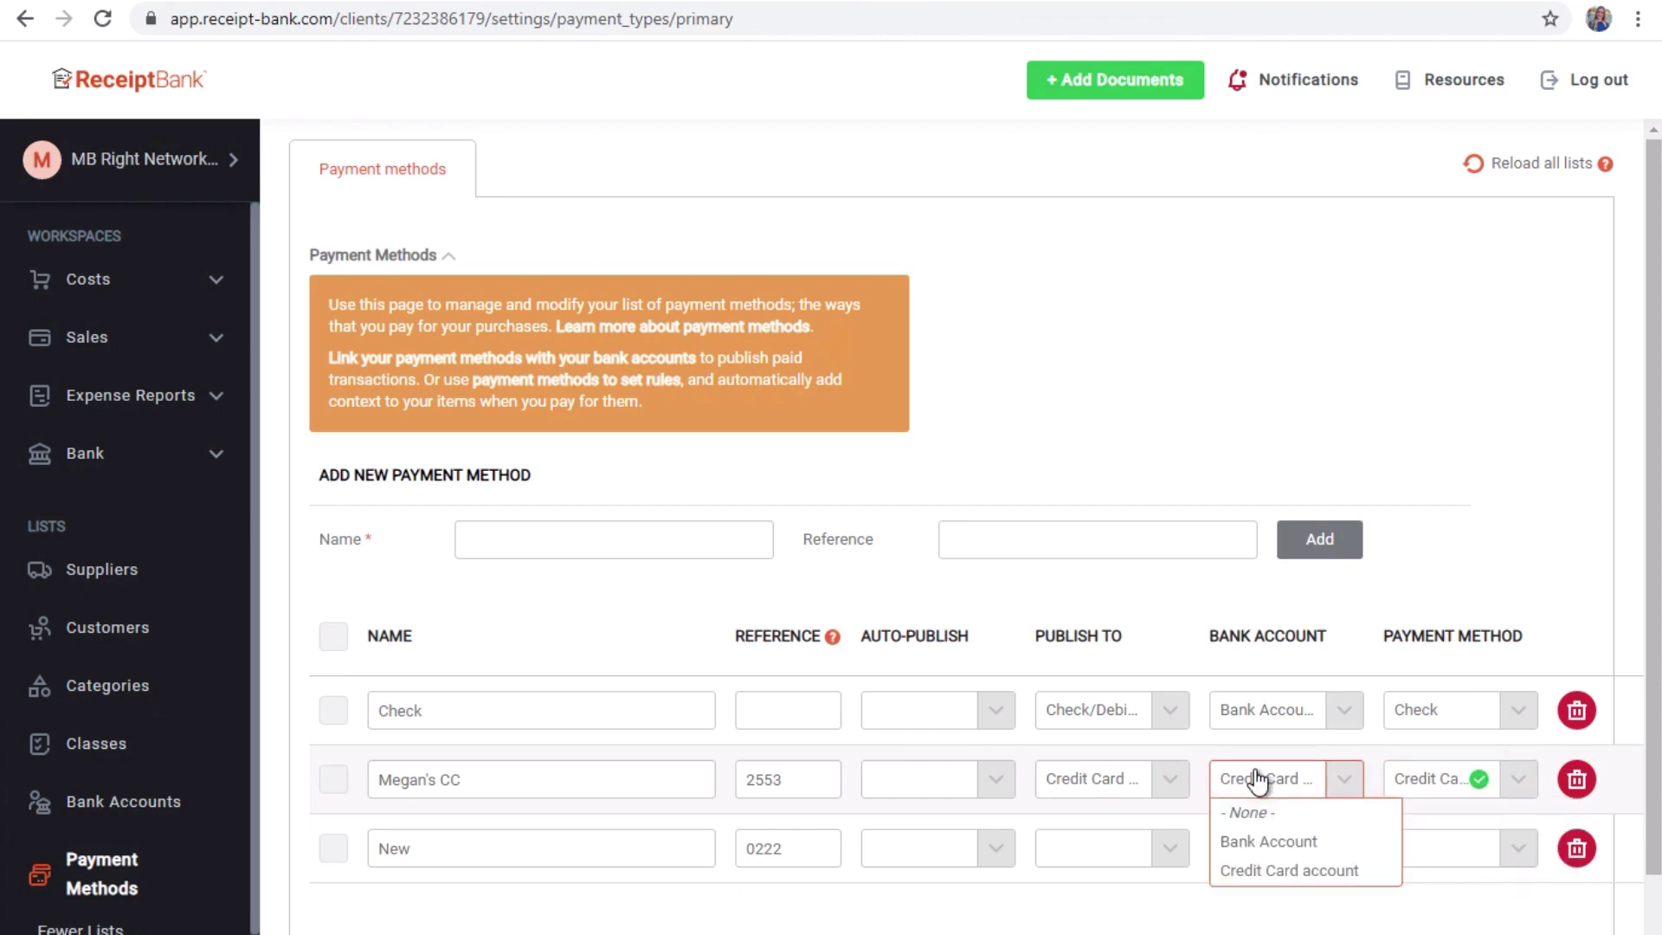
click(1316, 874)
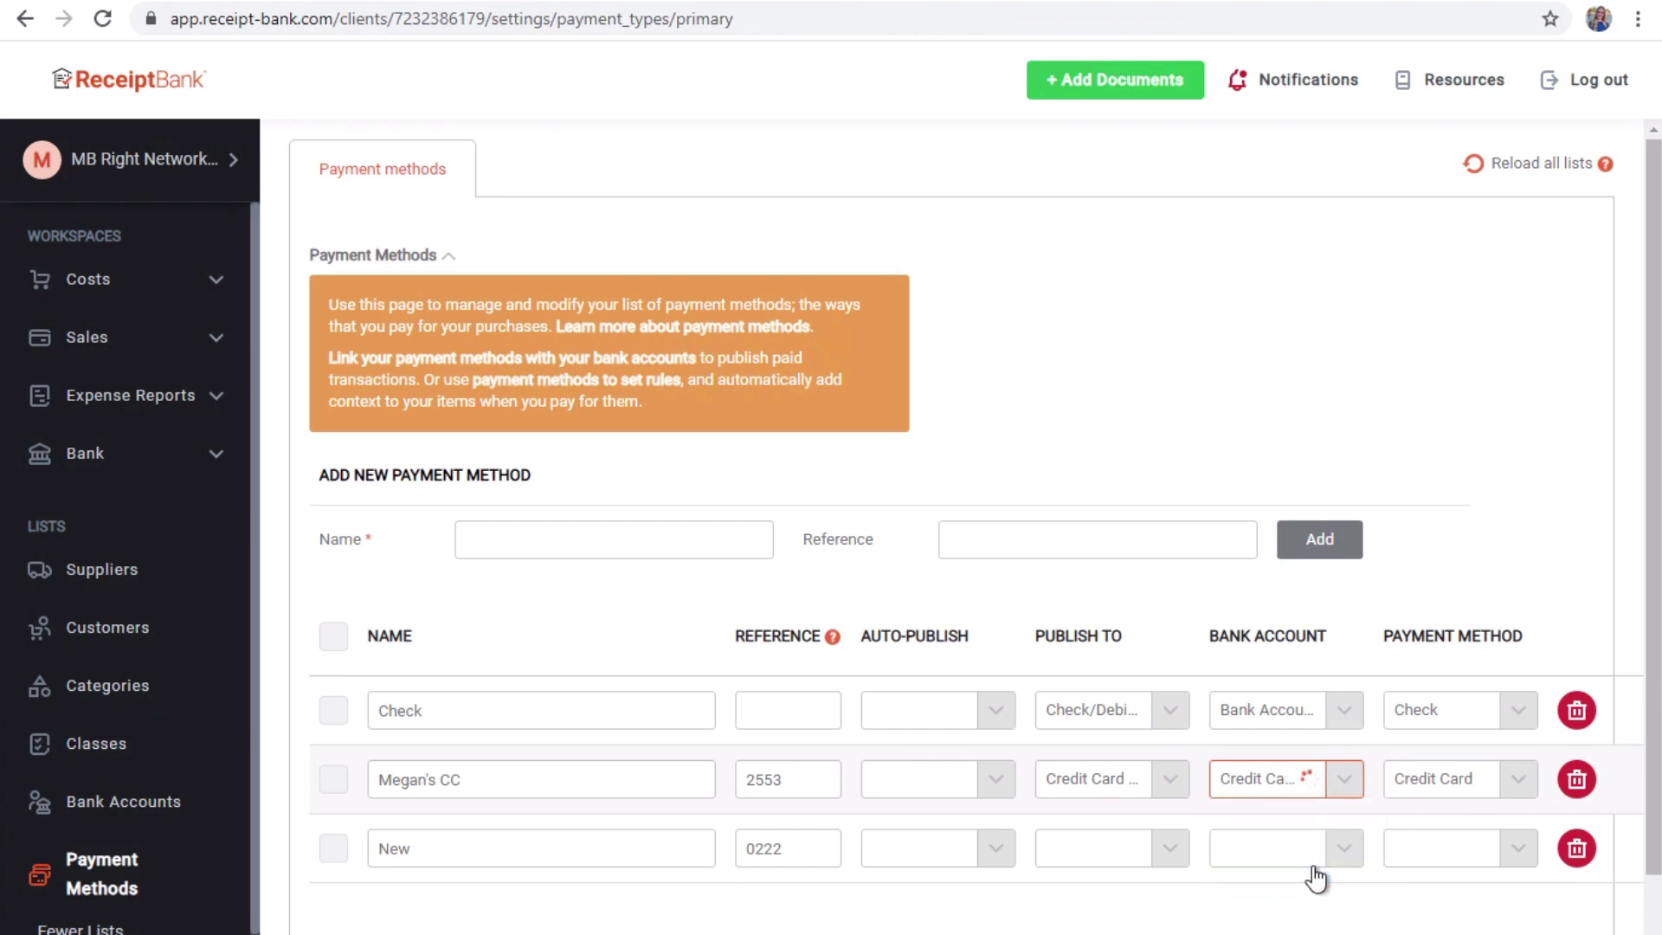
click(1087, 783)
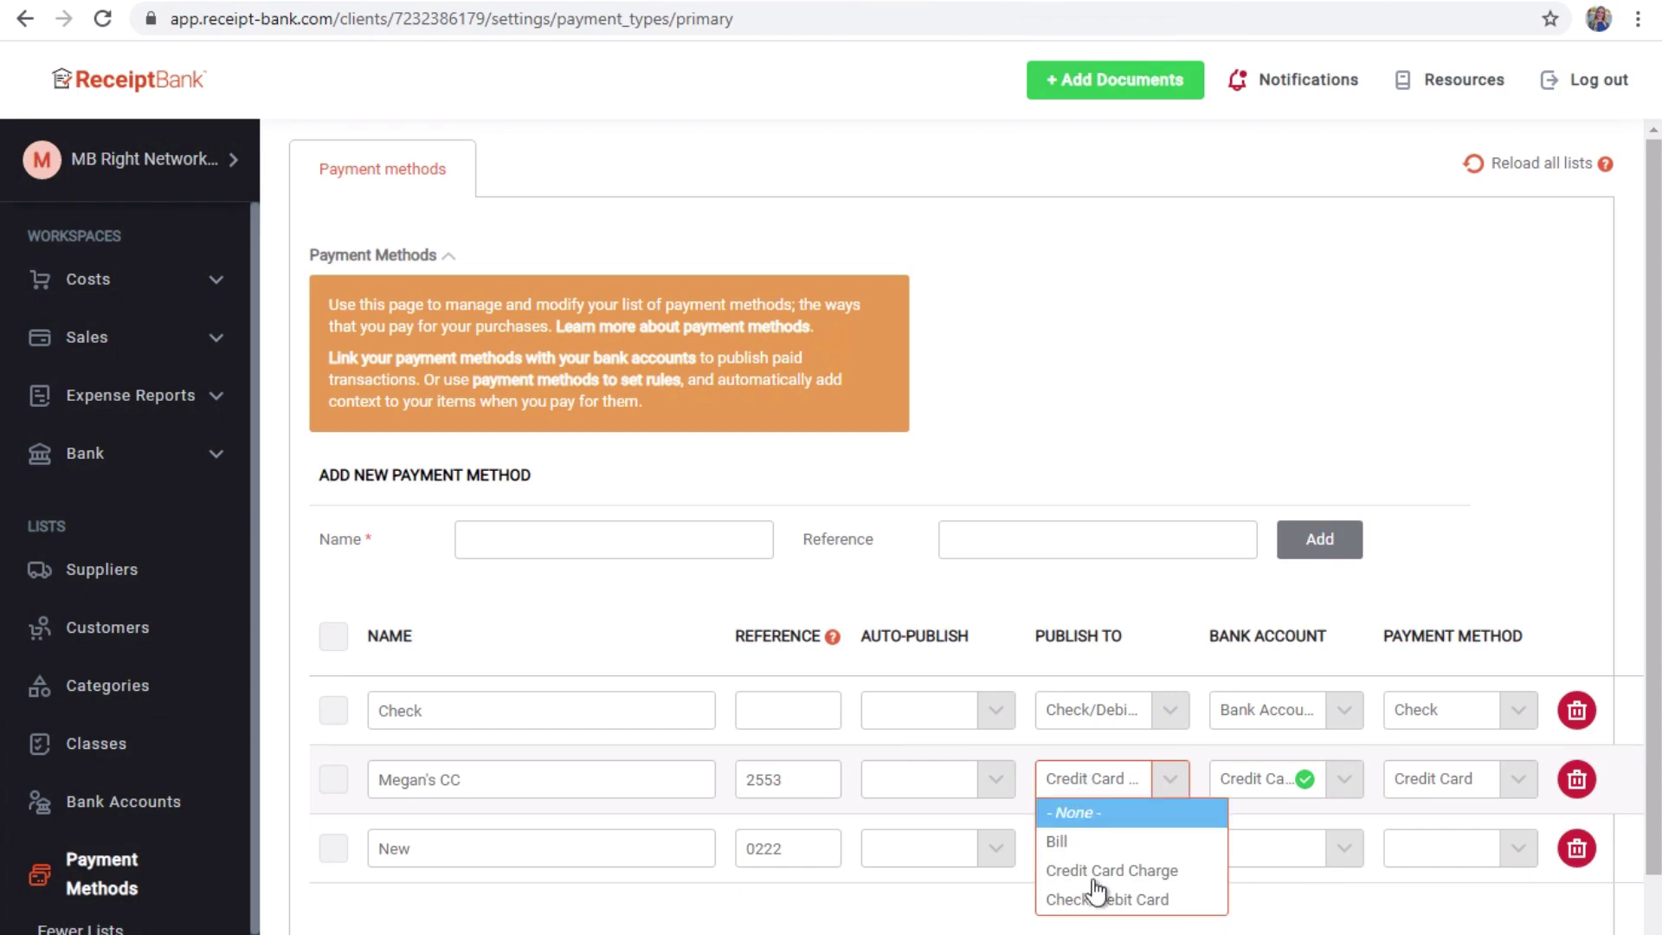
click(1141, 876)
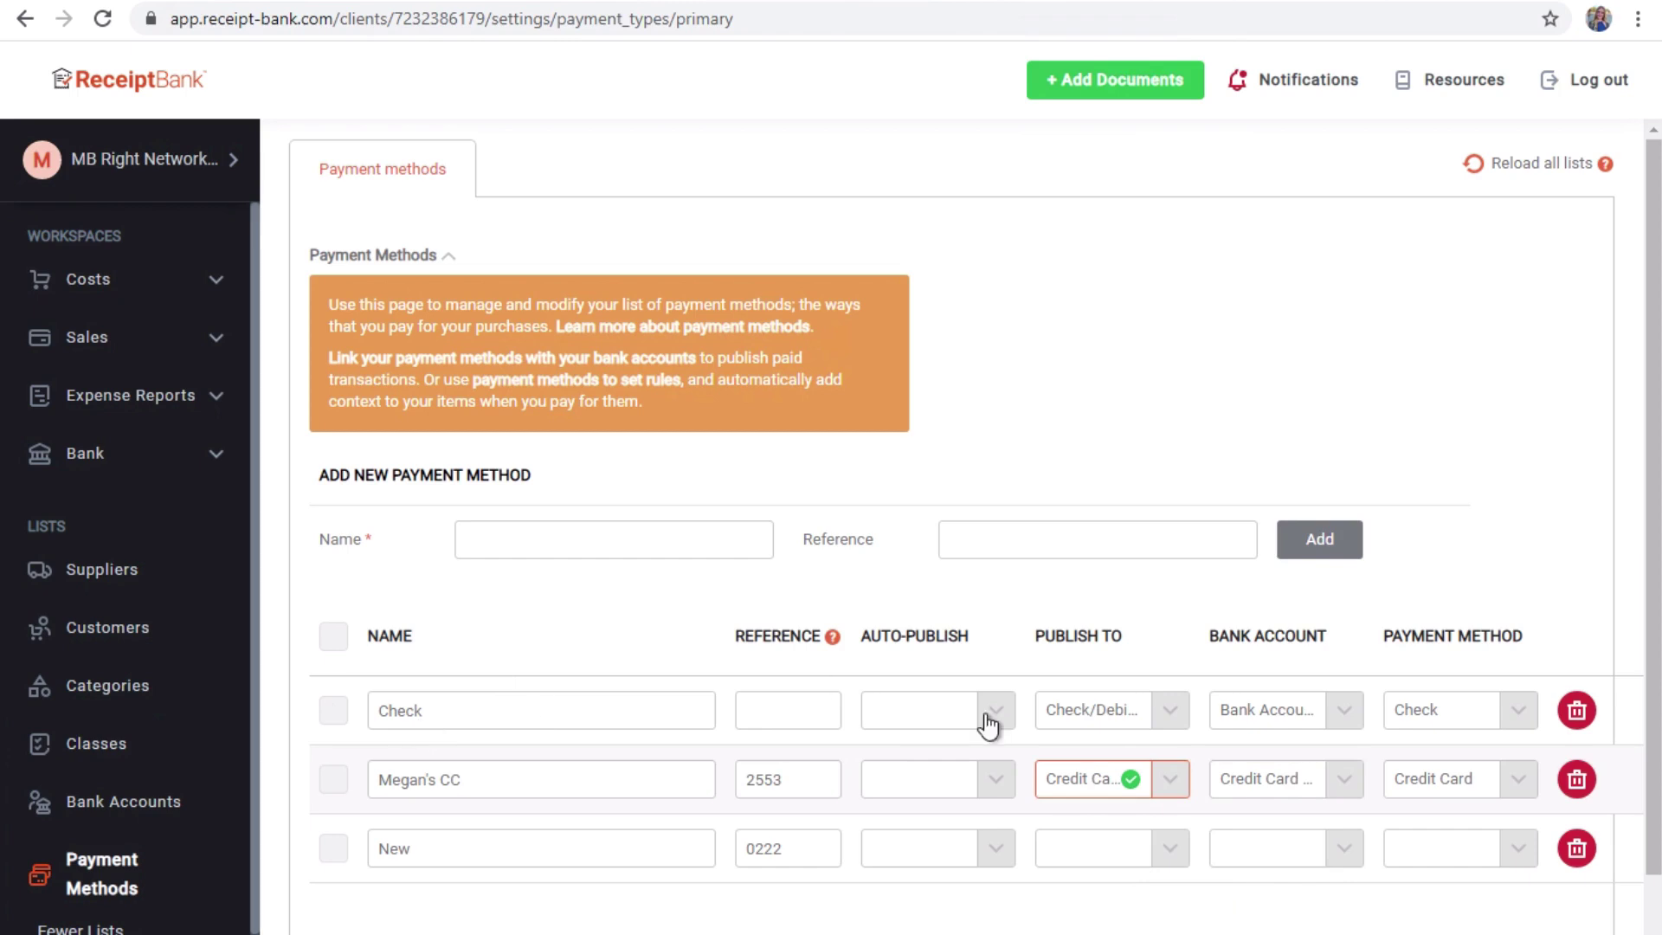
Set the Check payment method to publish to Check/Debit Card, with bank account Bank Account and payment method Check
click(1160, 717)
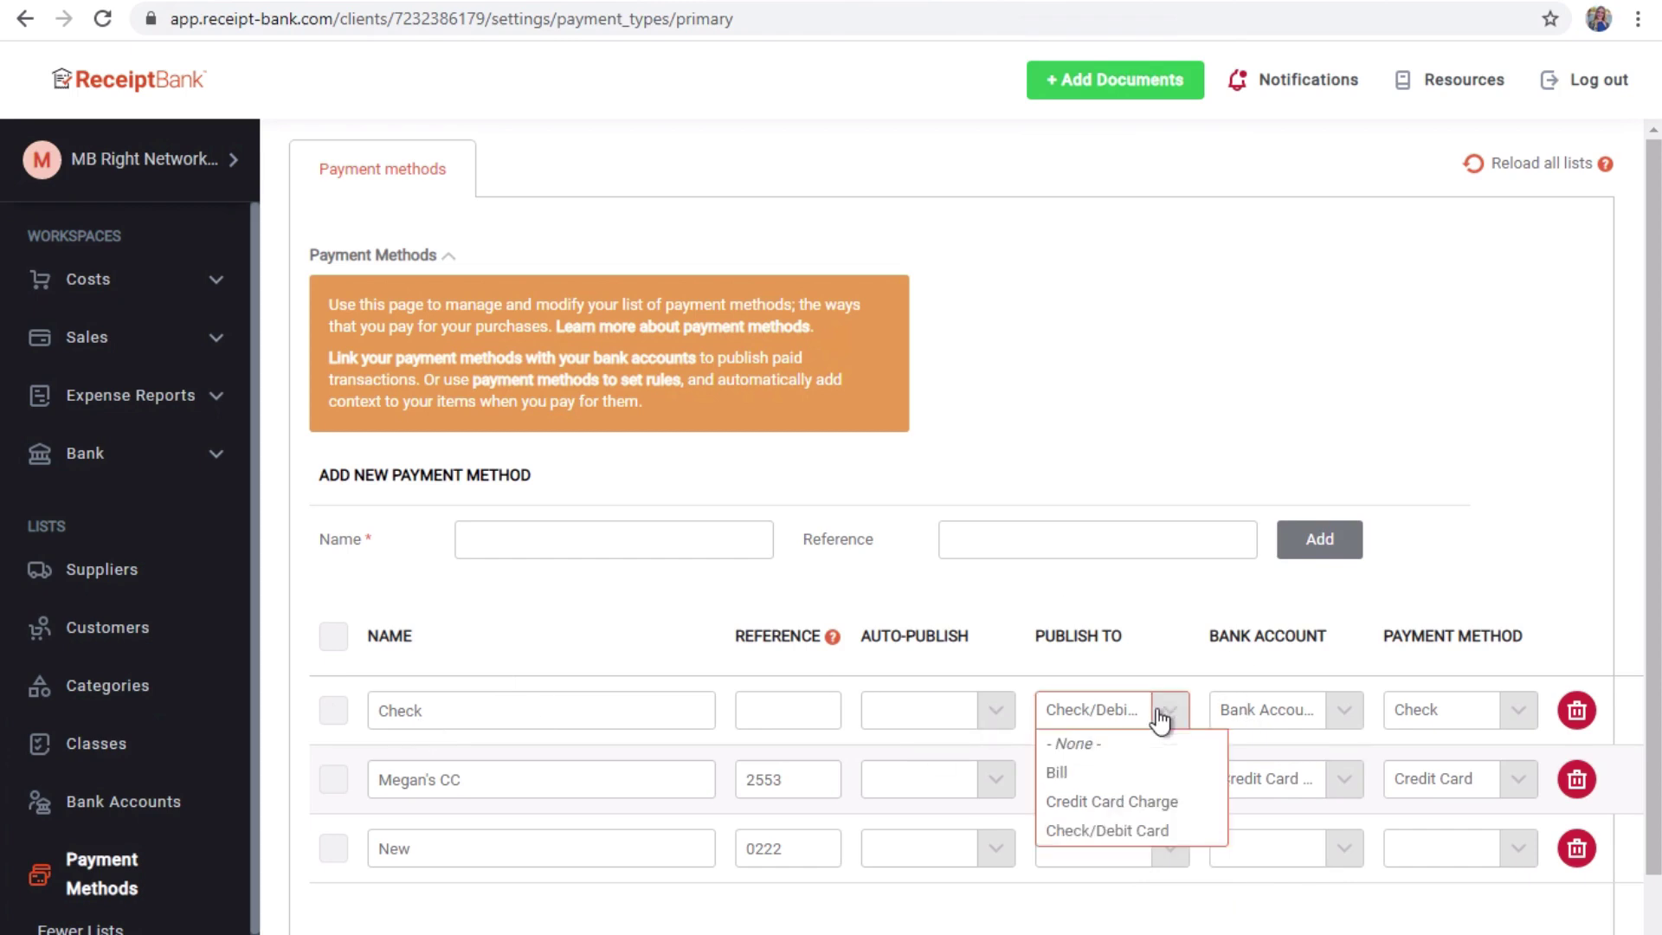
click(1106, 831)
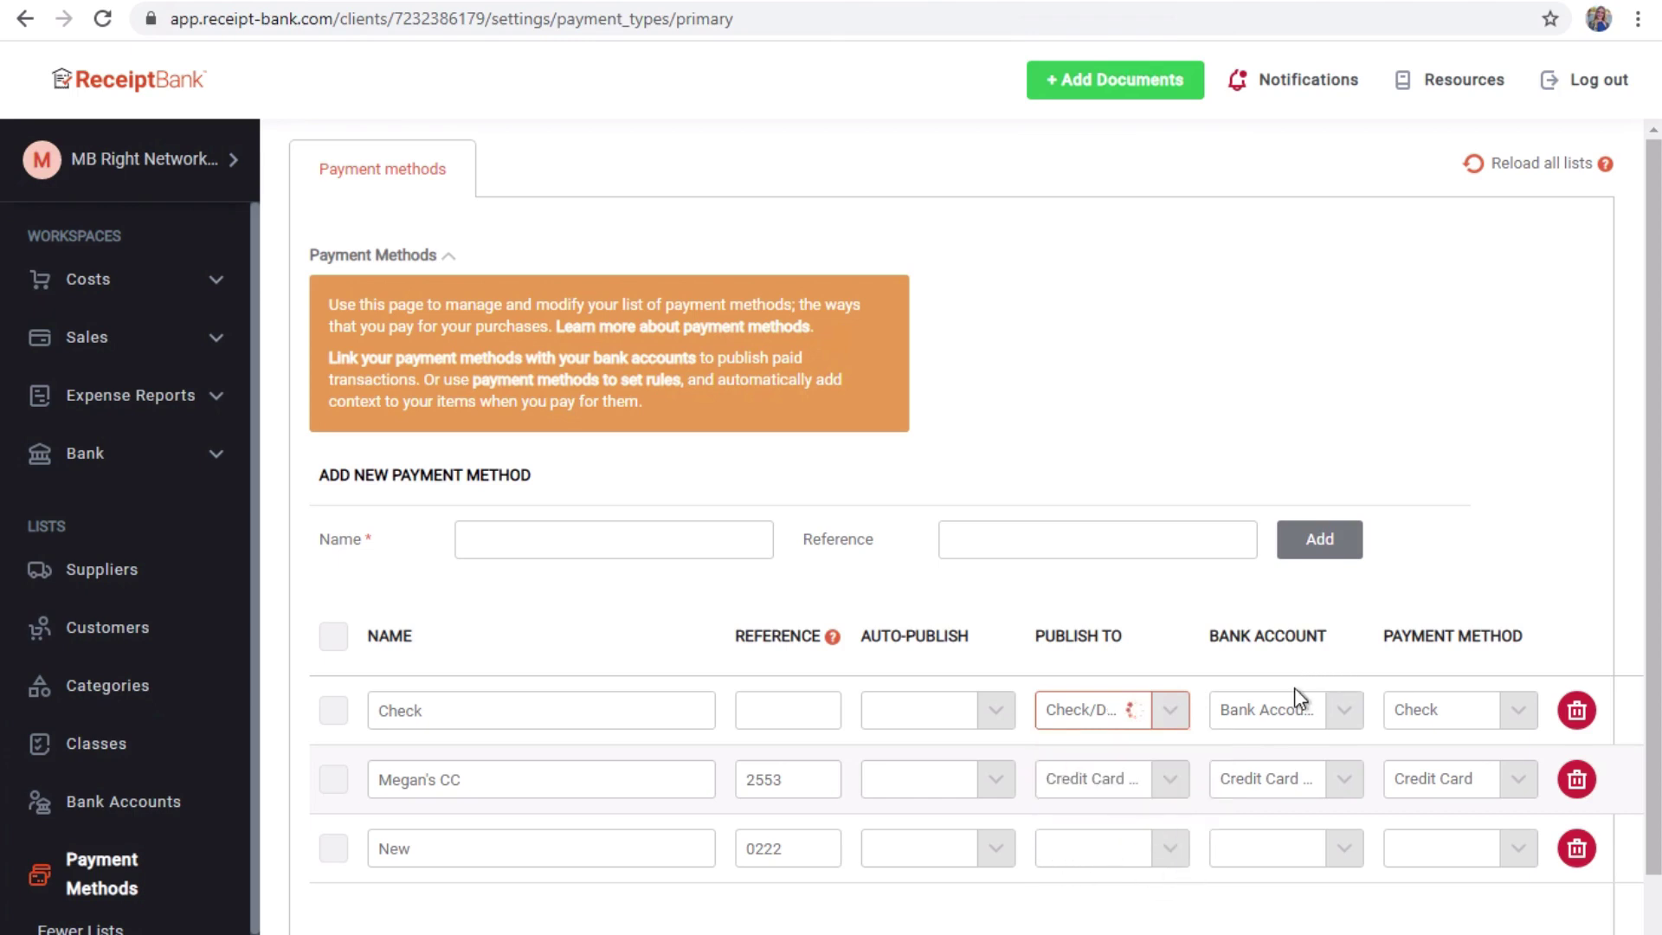
click(1279, 720)
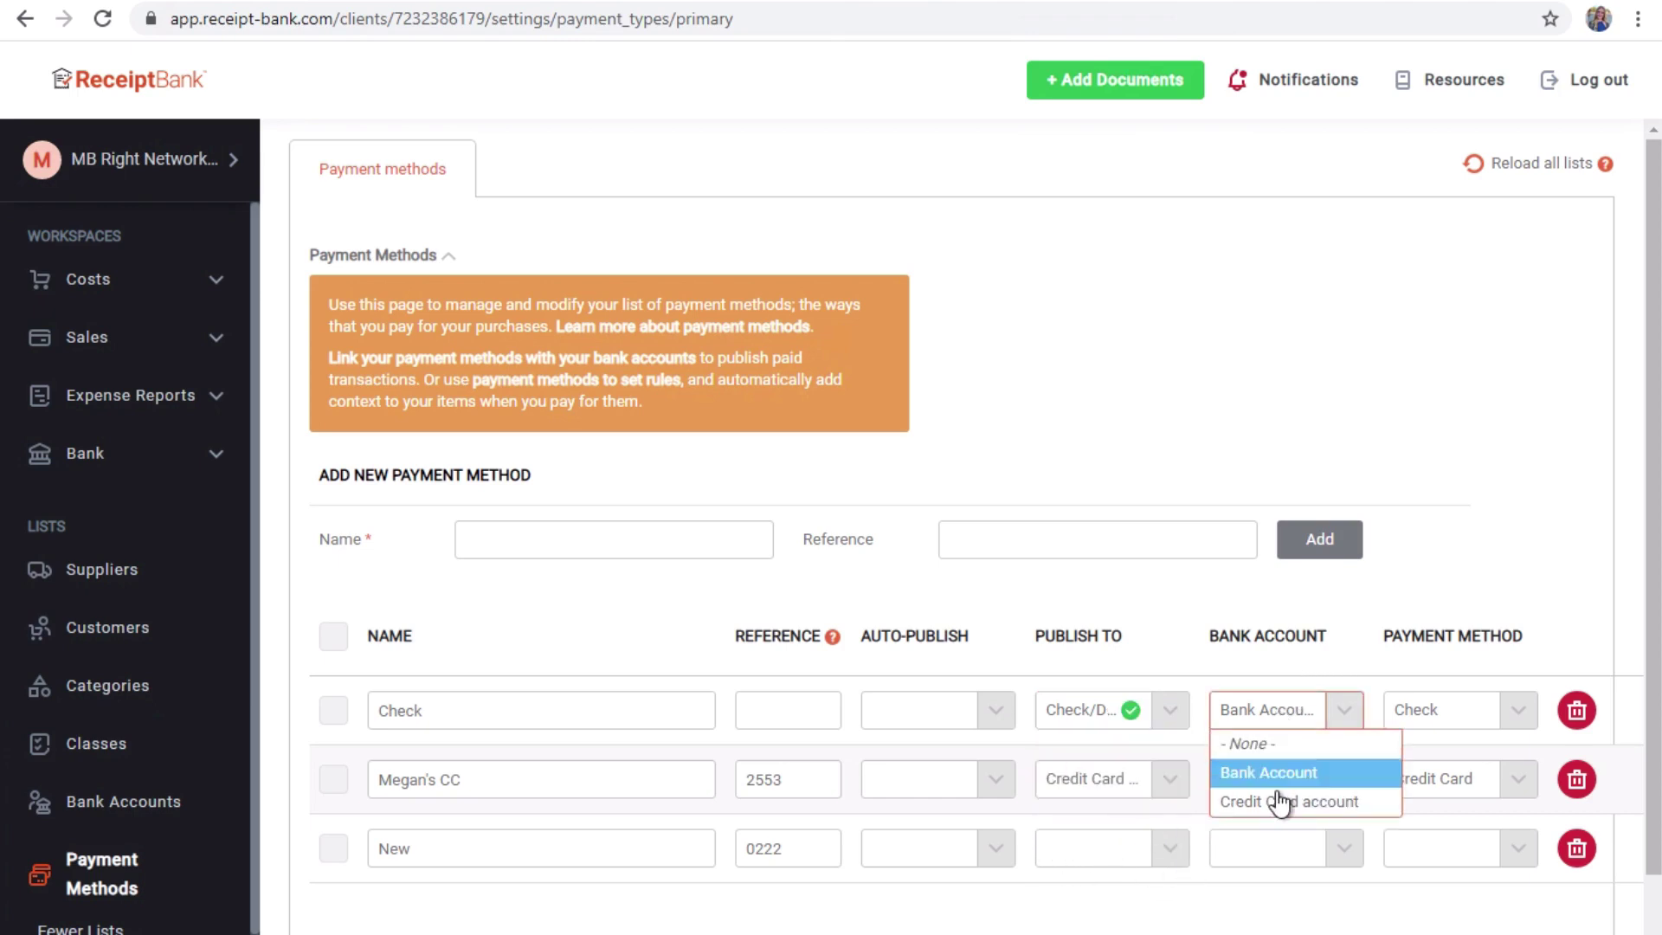
click(1288, 781)
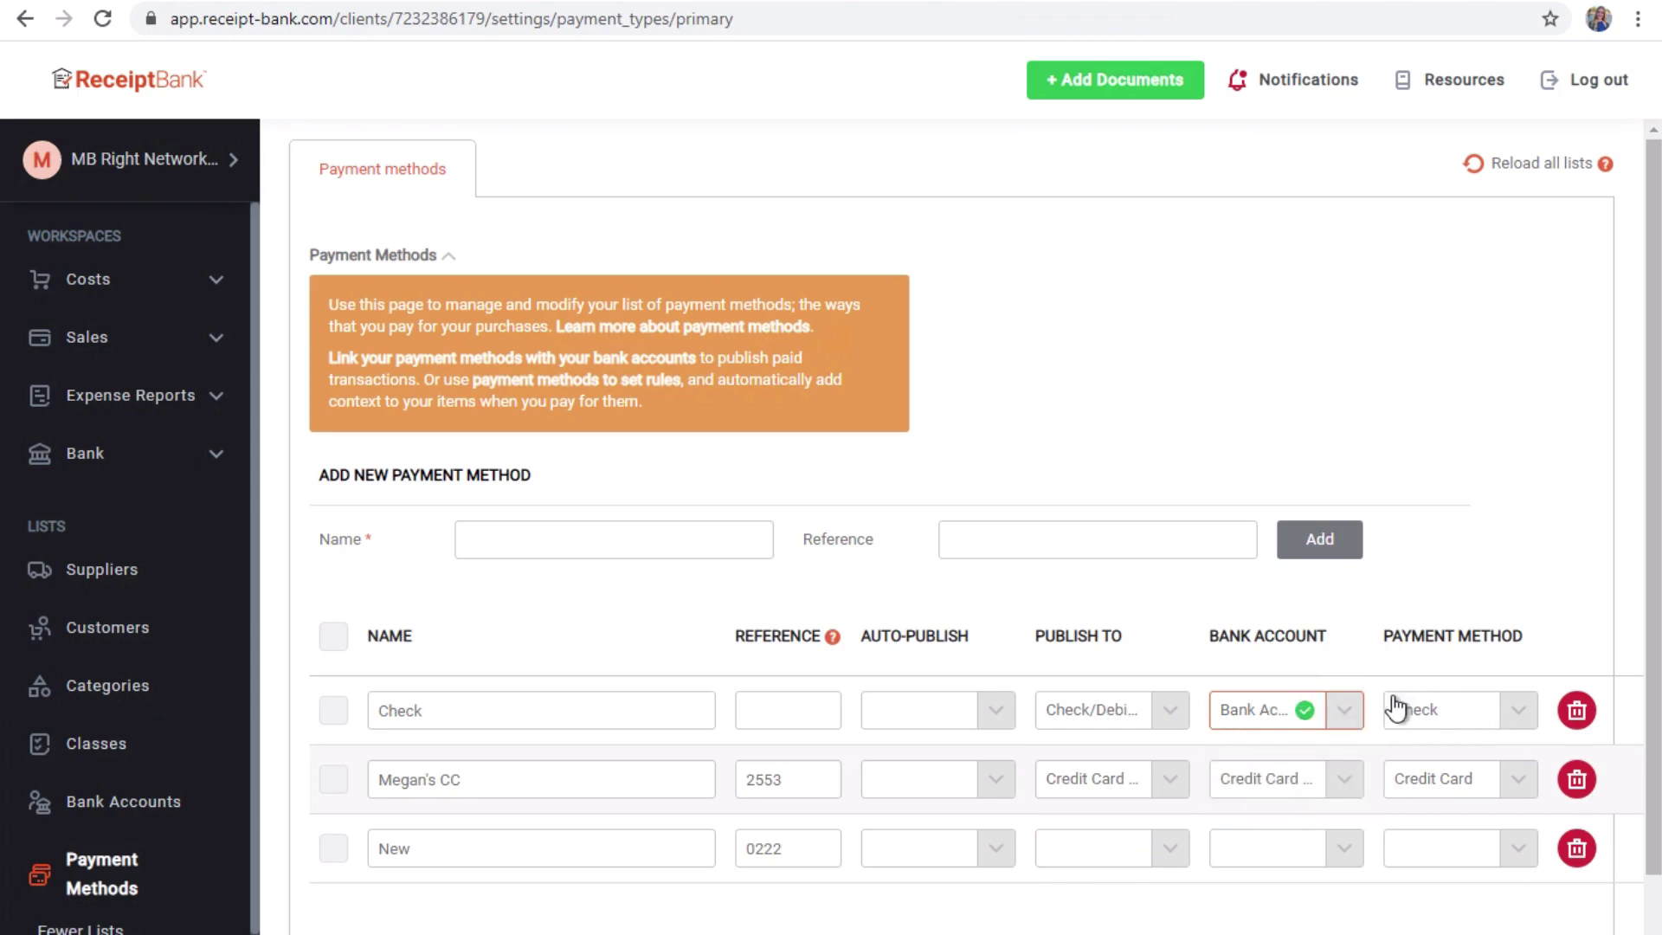
click(1469, 718)
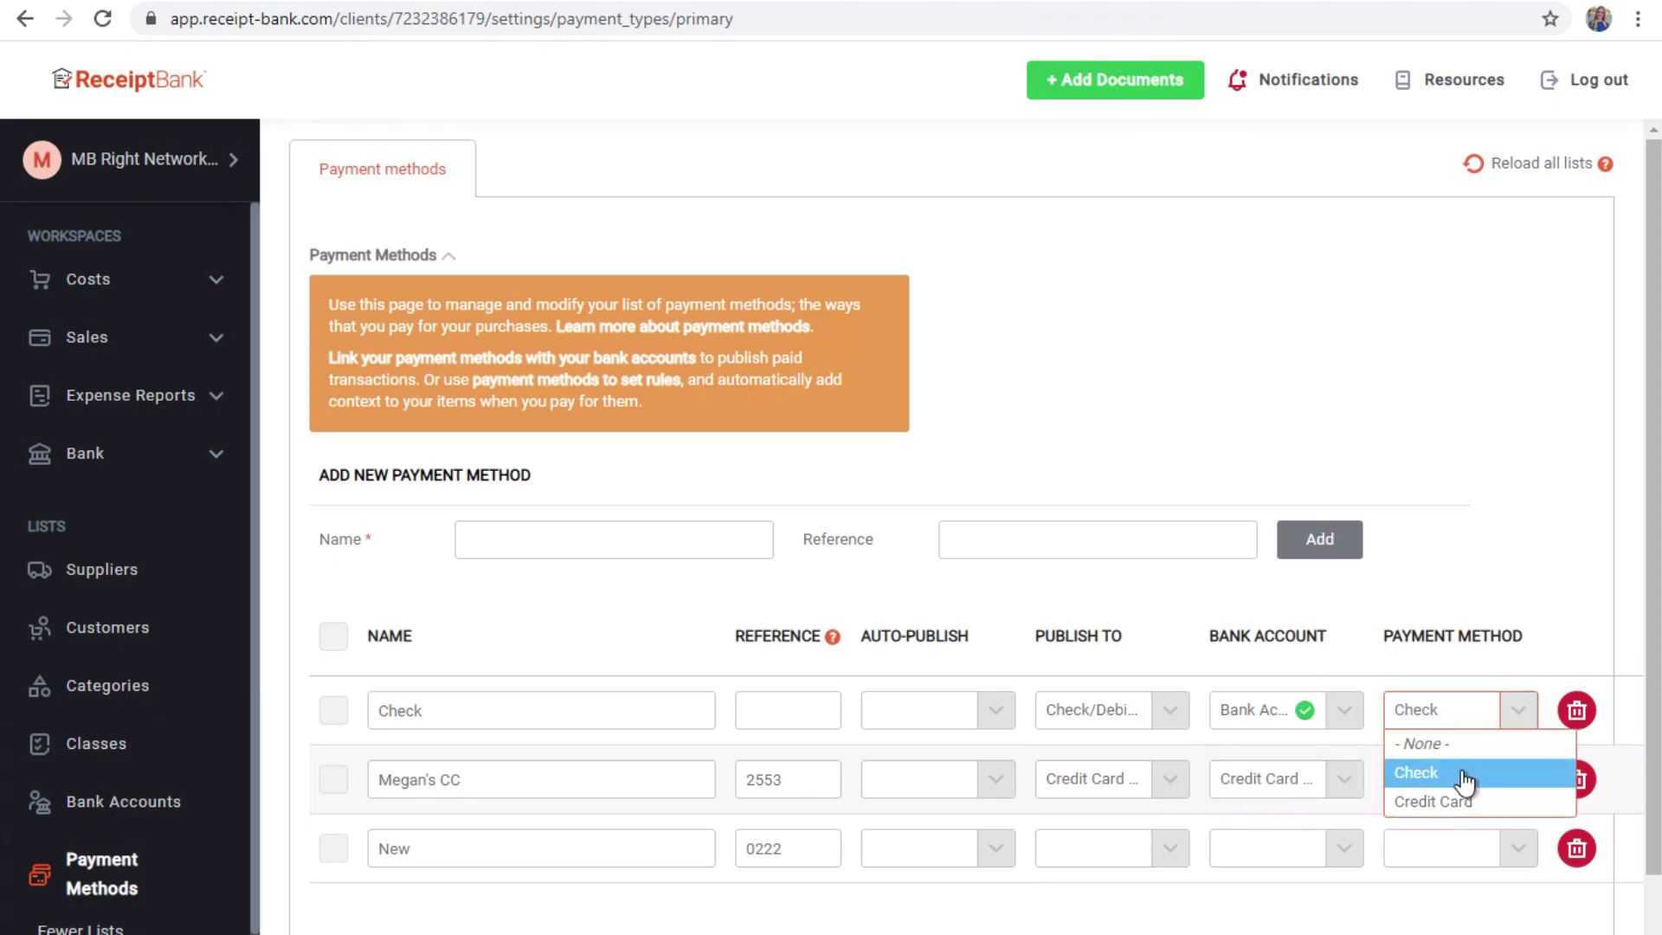
click(1462, 568)
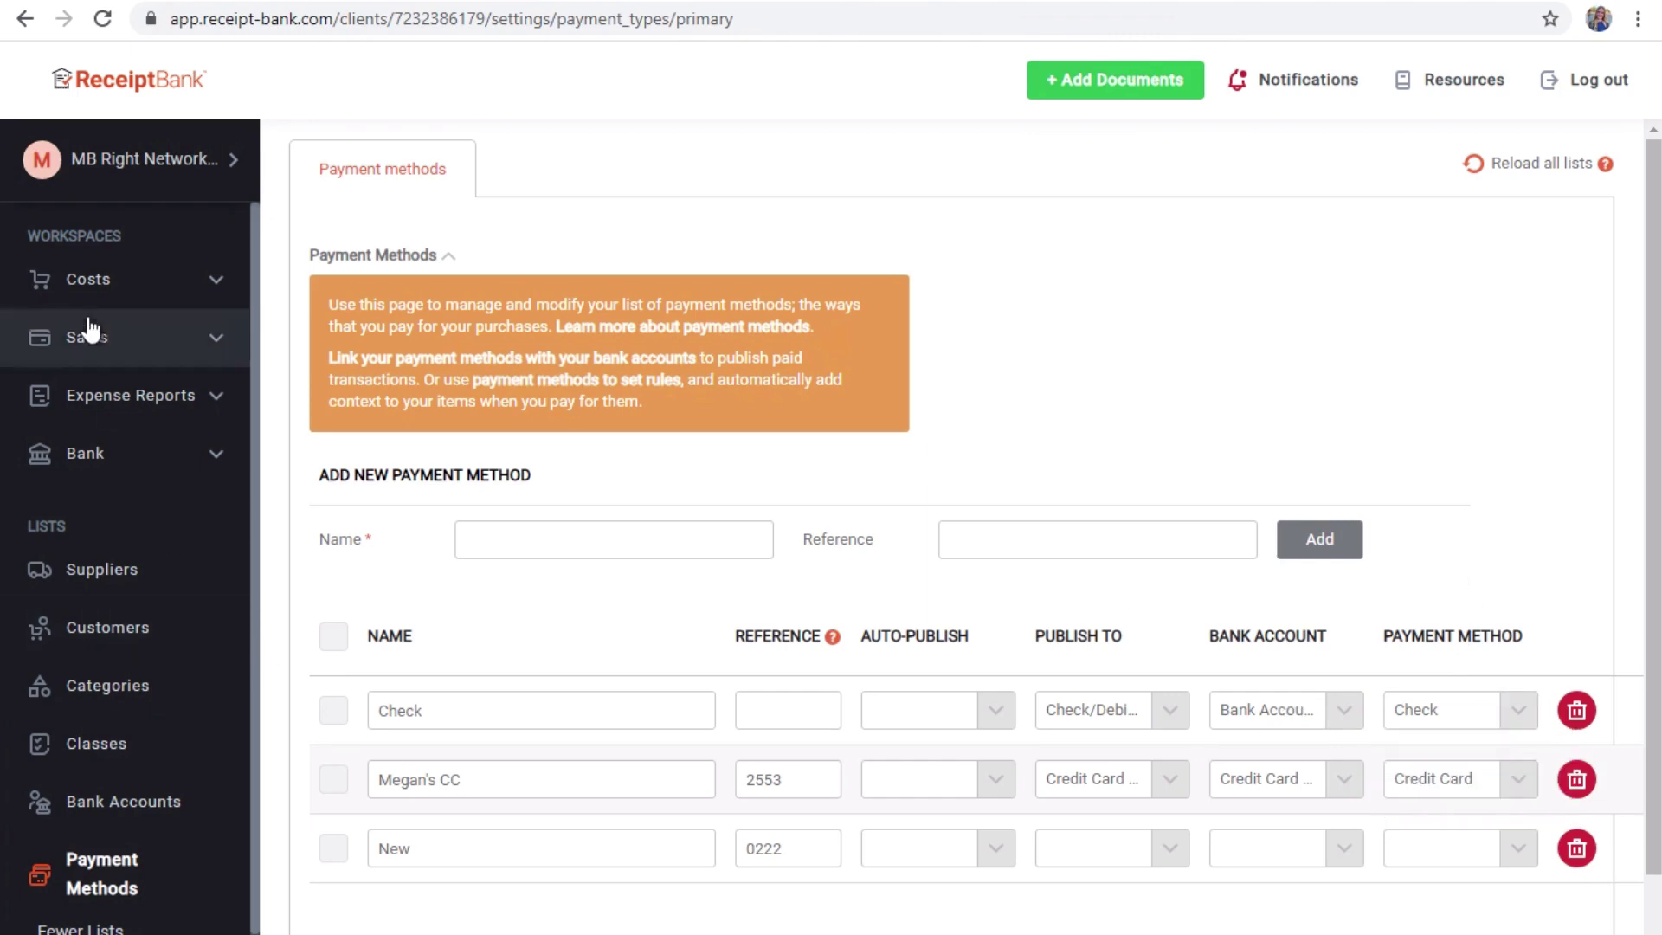
Open the Saigon Nails receipt from the Costs inbox and set its category to 64300 - Meals and Entertainment
click(123, 292)
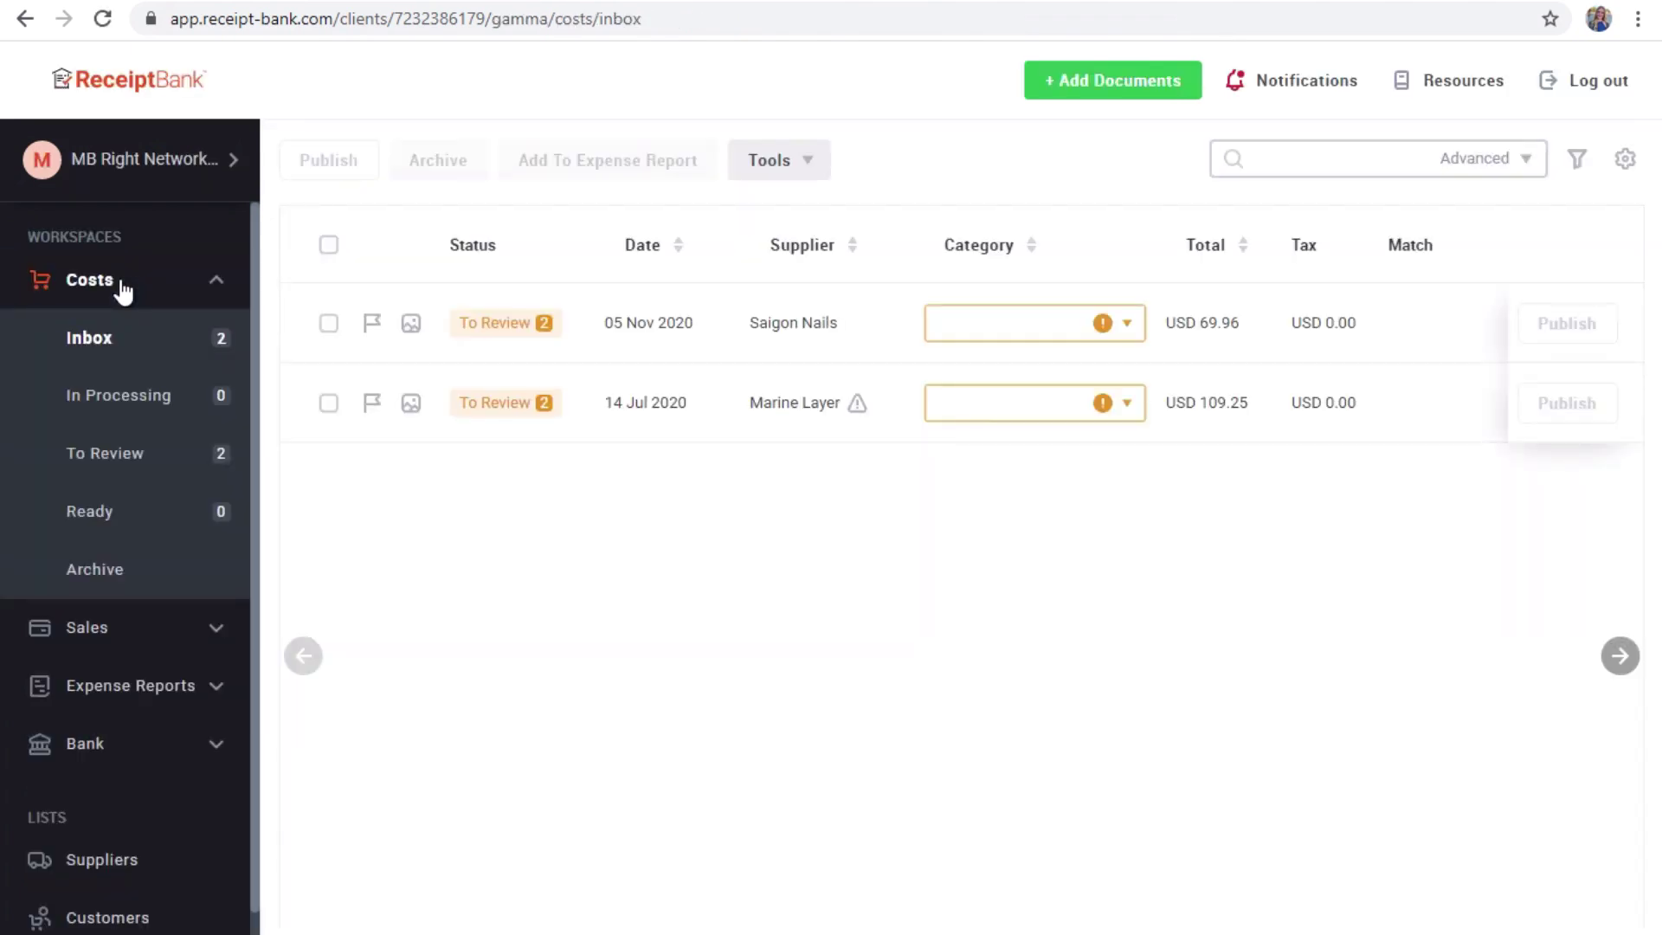
mouse_move(519, 342)
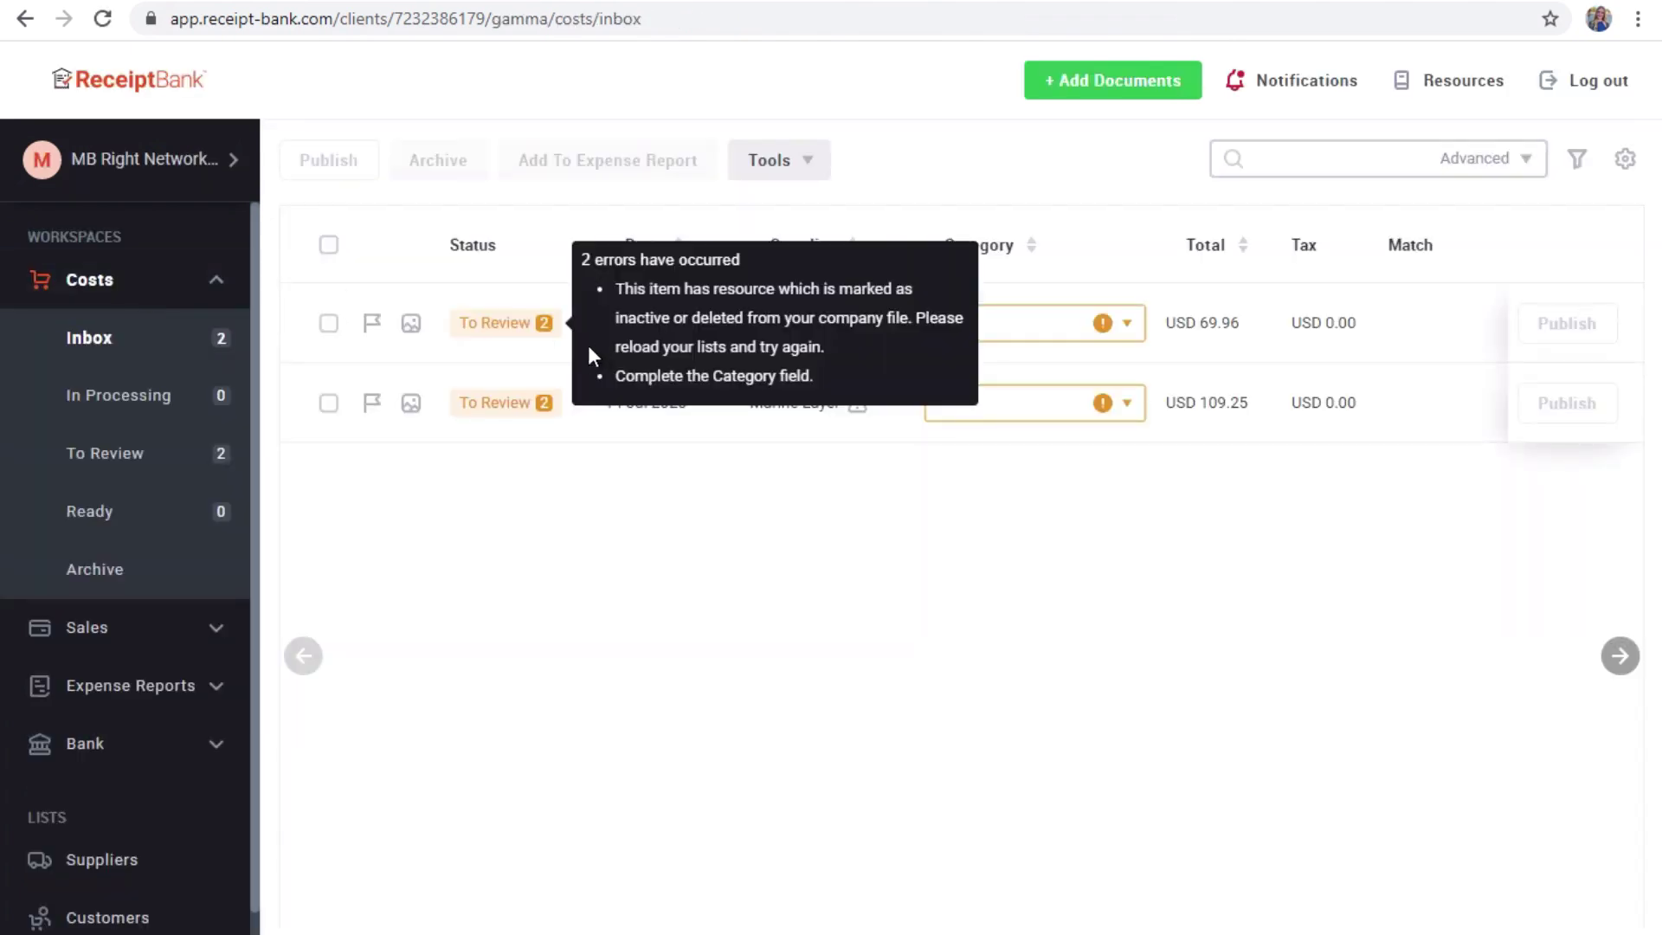
click(505, 335)
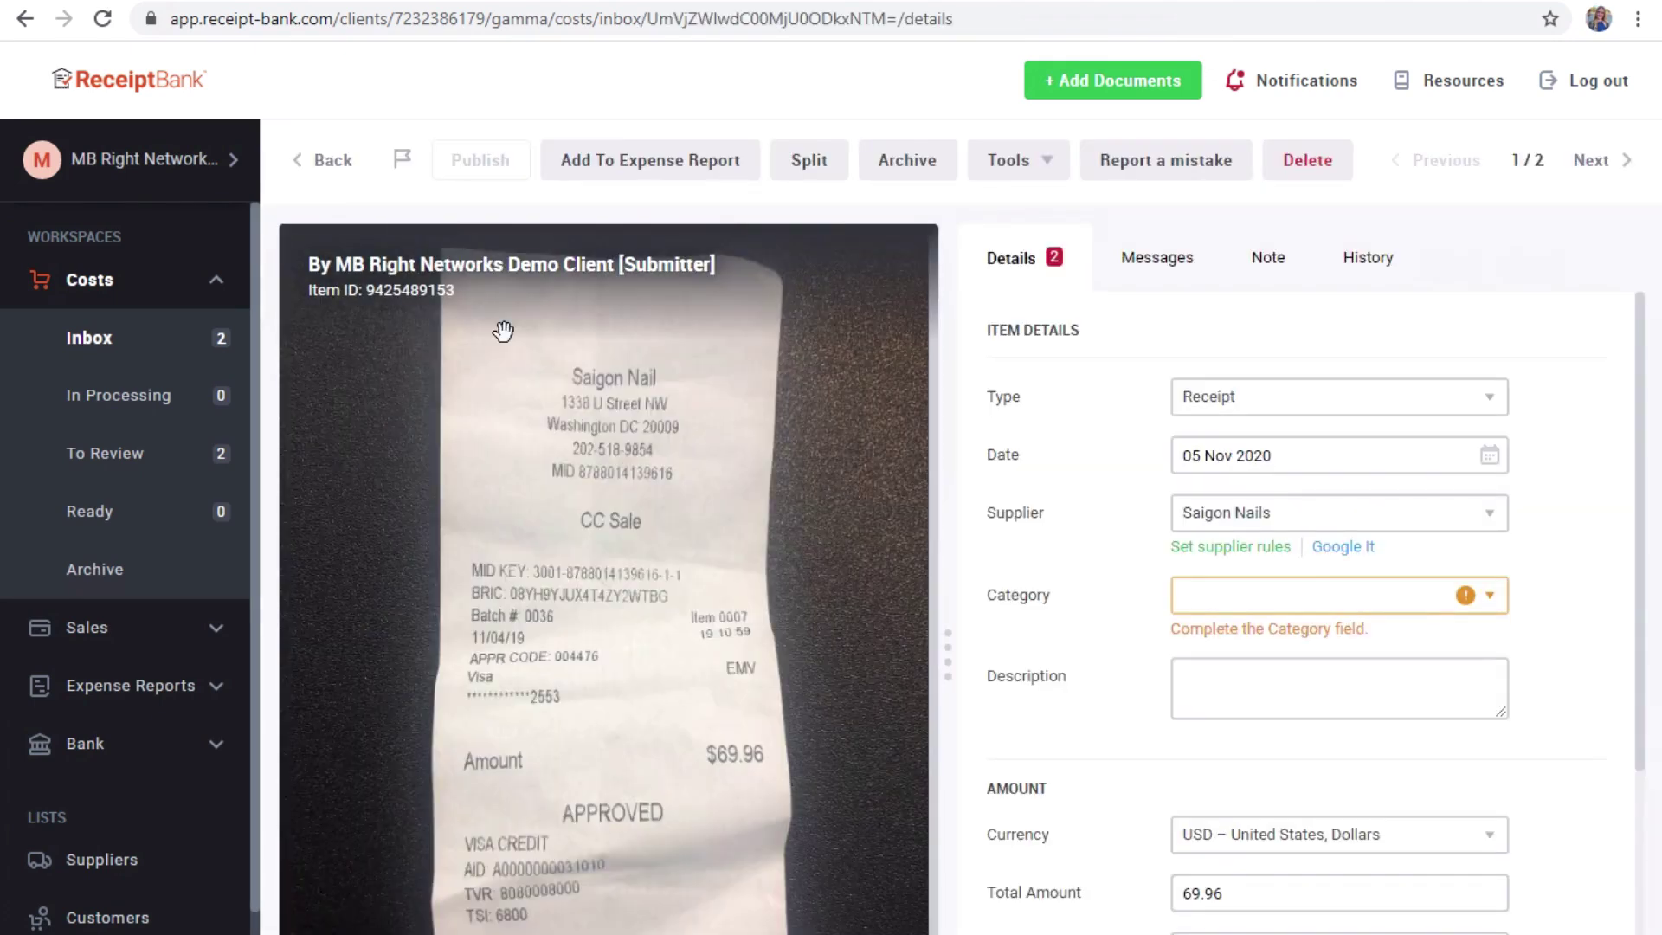
click(1342, 599)
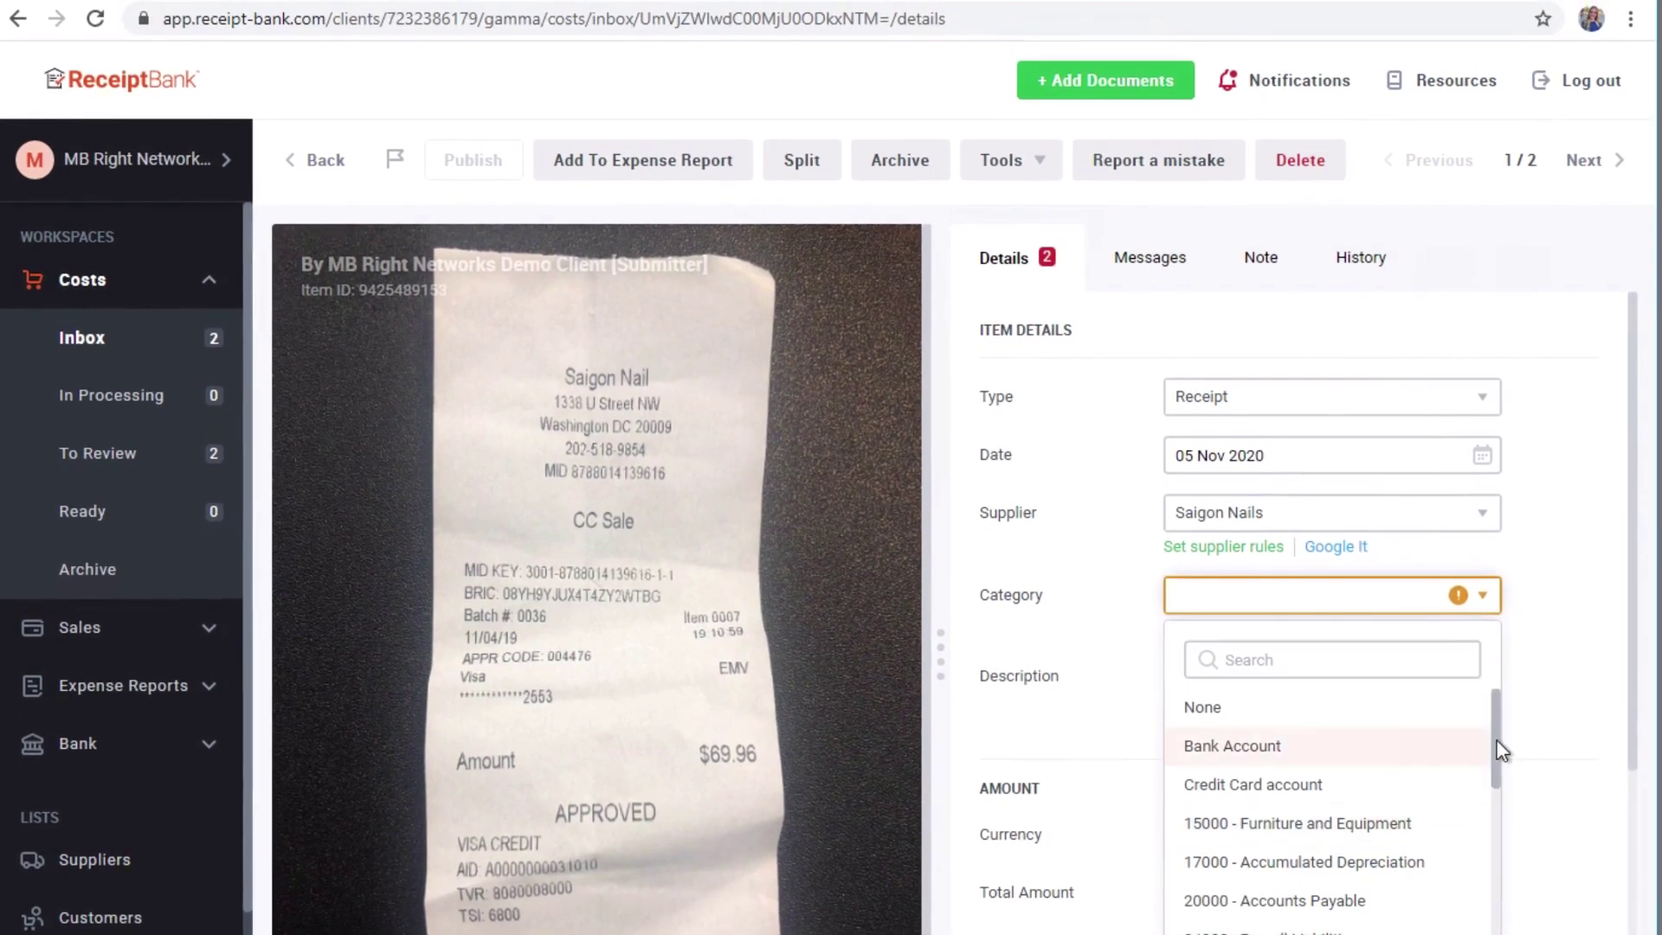
drag(1501, 750, 1503, 916)
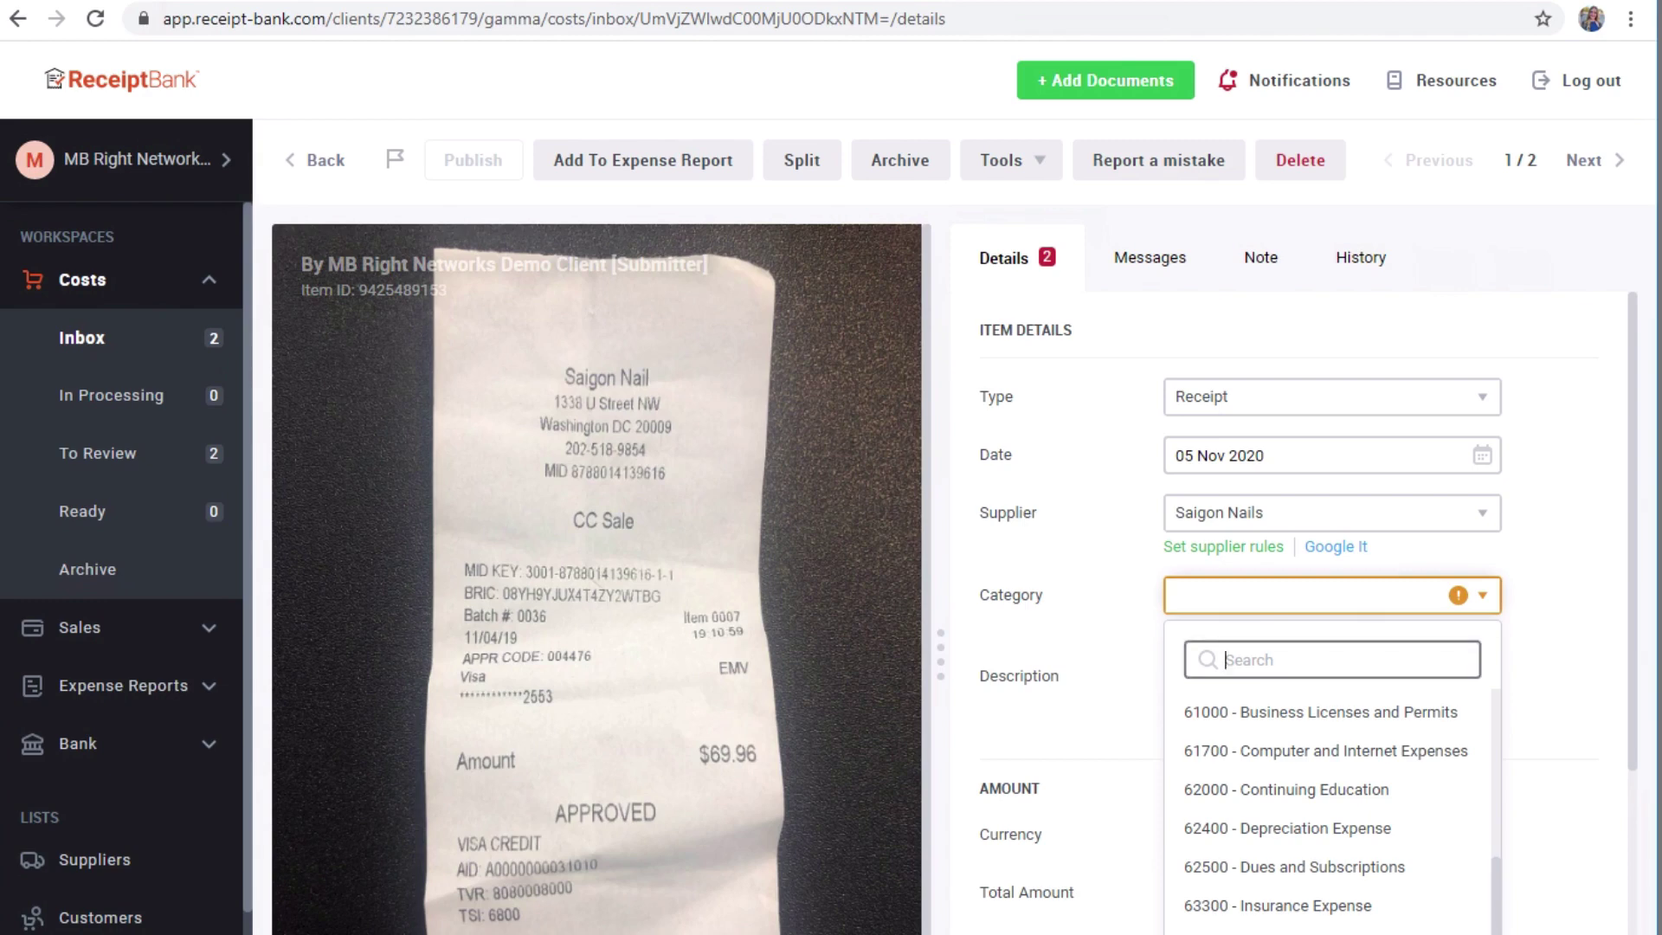
click(1255, 933)
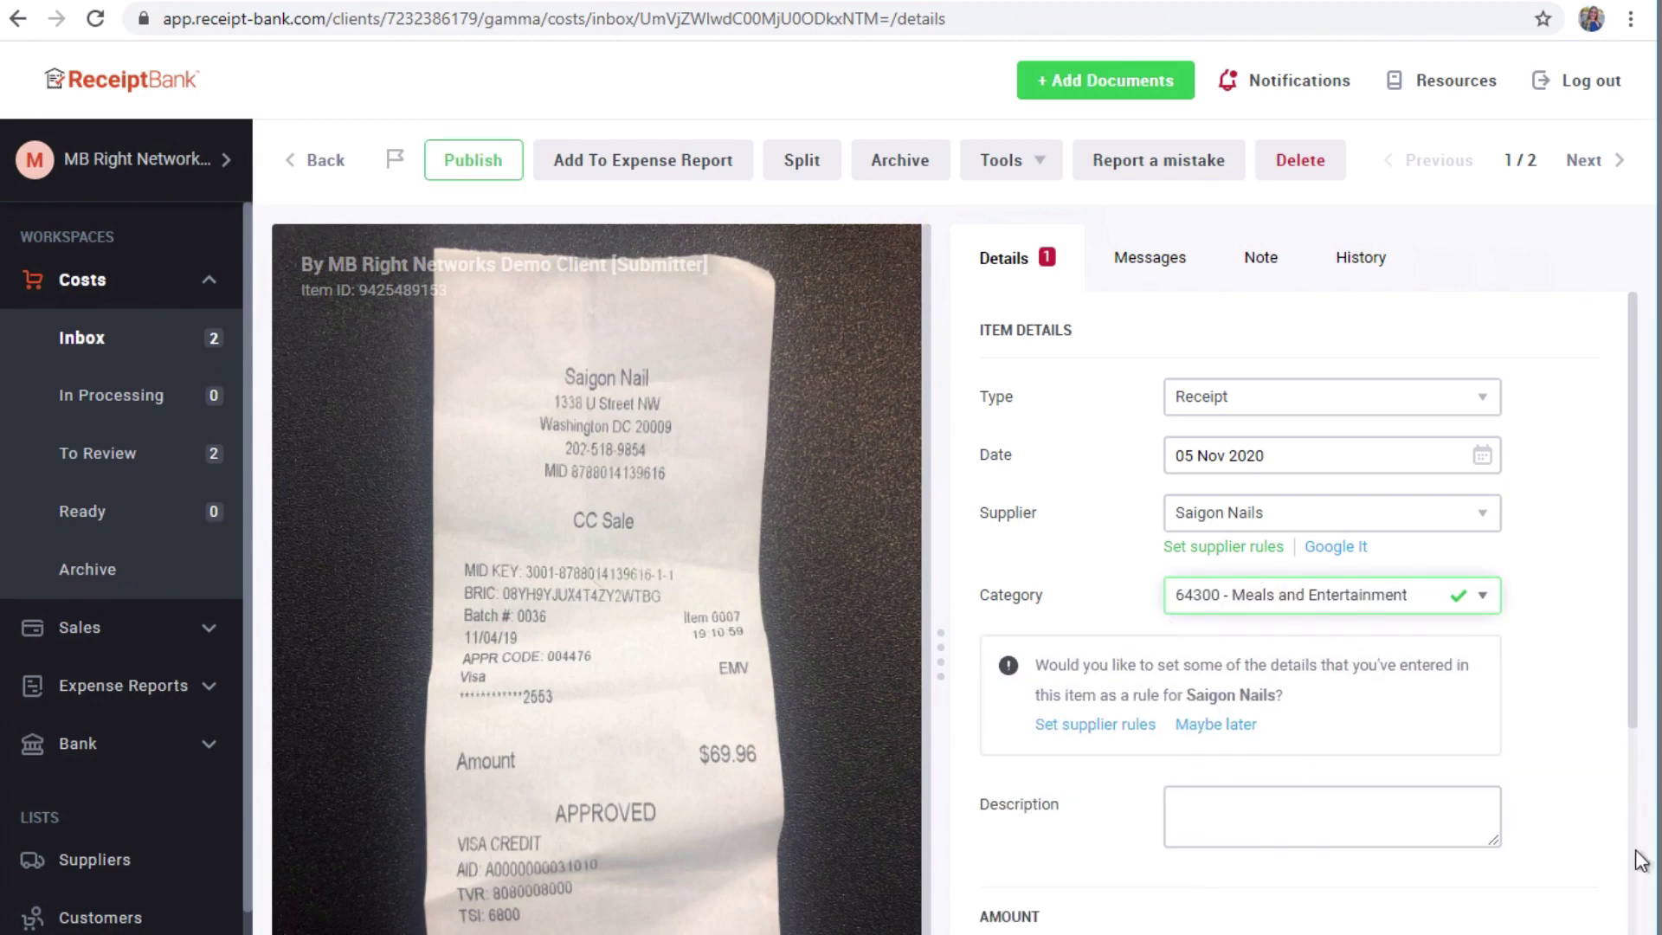
Review the Saigon Nails receipt's amount, payment method and publishing destination, and publish the receipt
drag(1632, 612, 1644, 914)
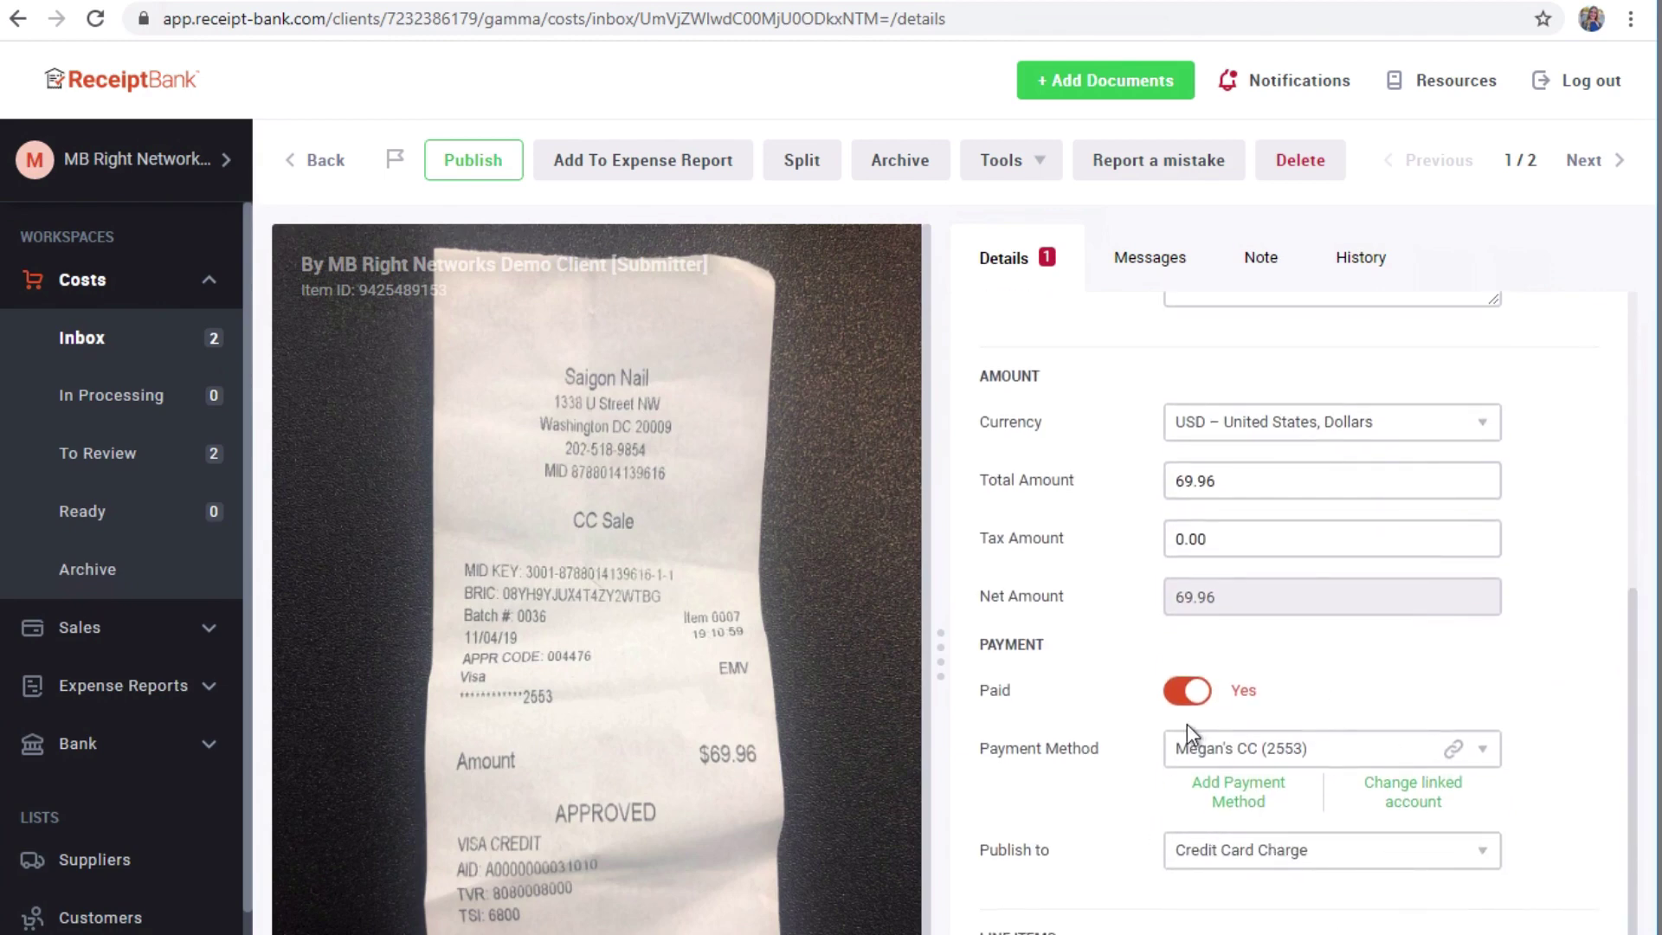
mouse_move(1455, 748)
drag(1632, 617, 1636, 656)
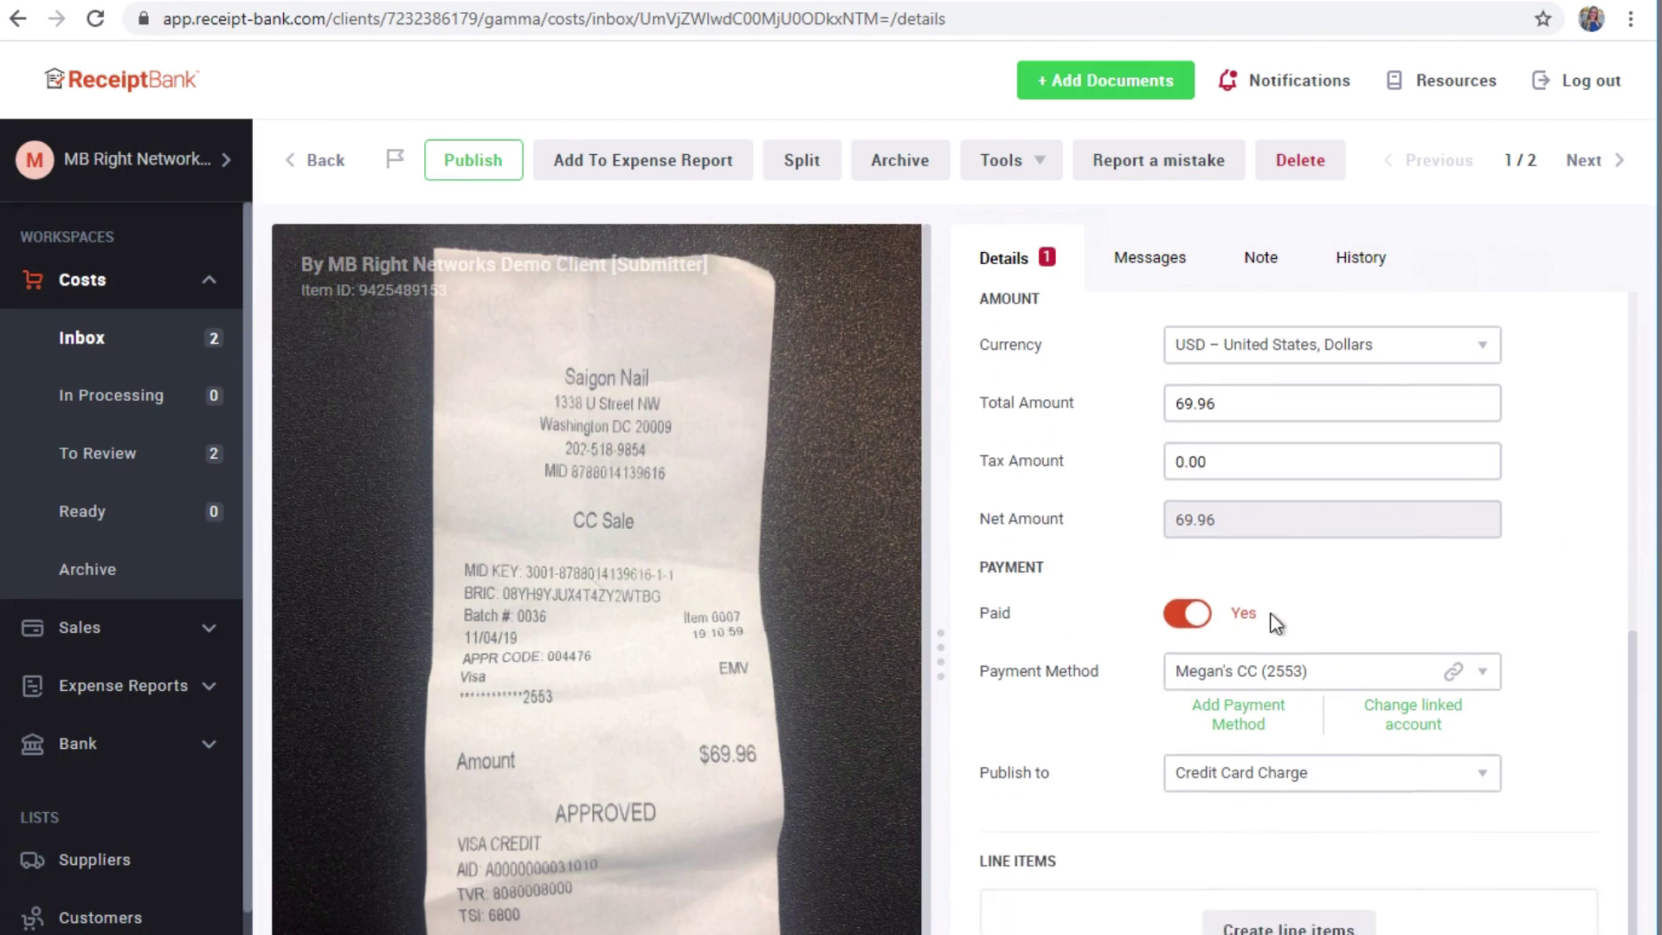
scroll(1646, 806, down, 1)
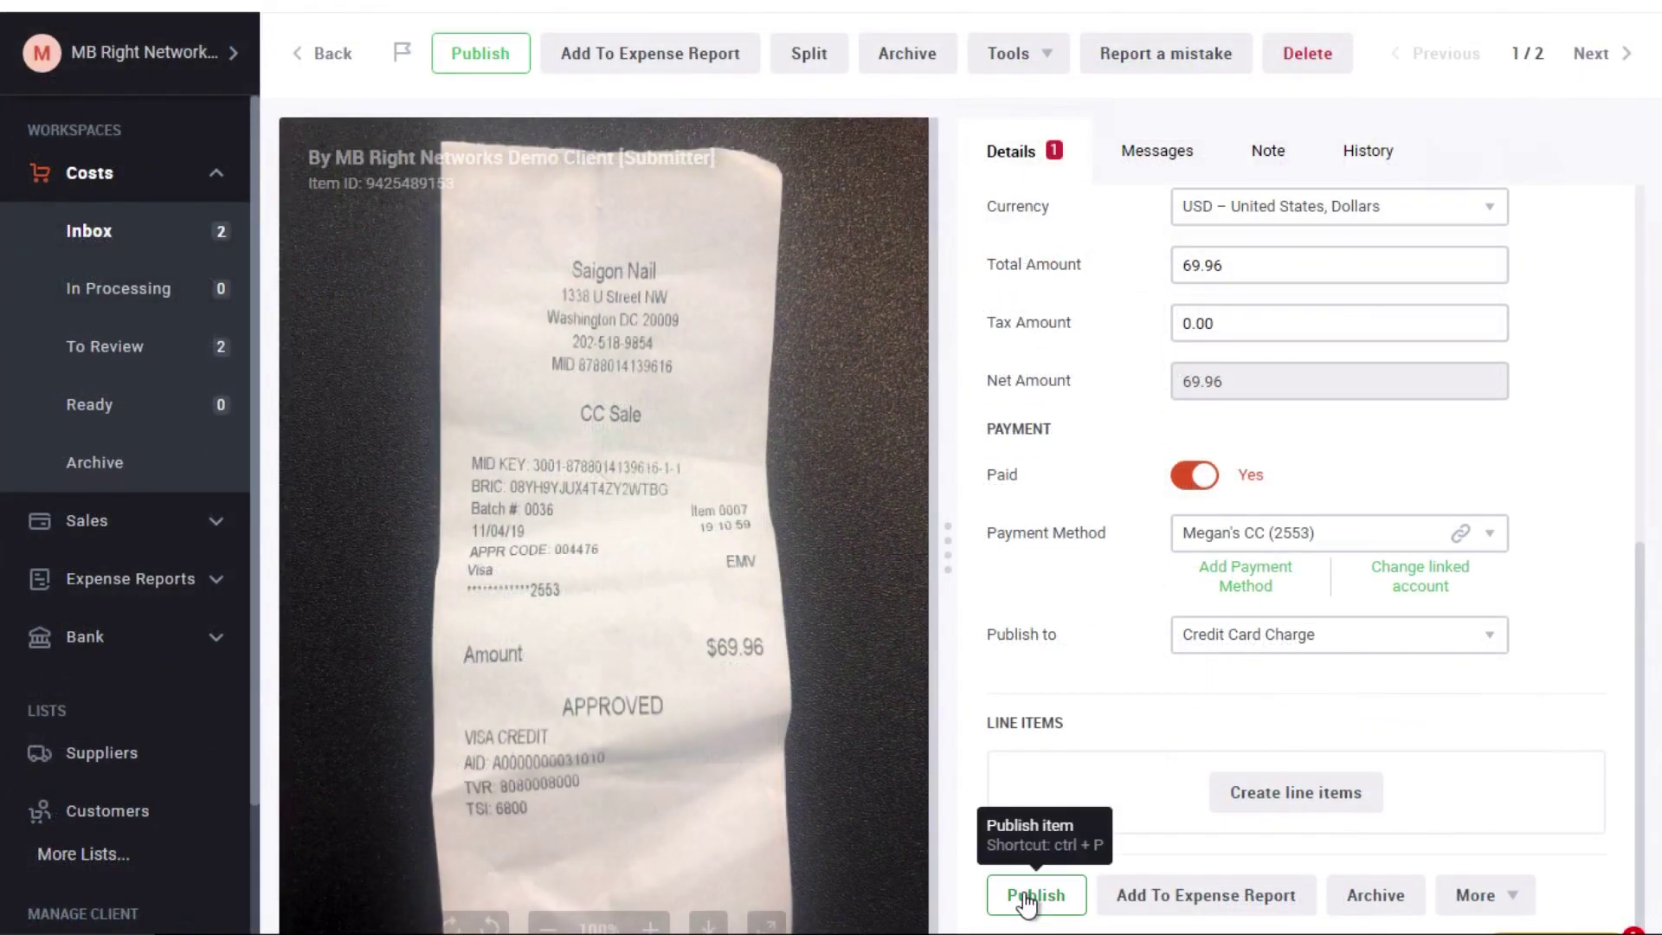
click(1030, 896)
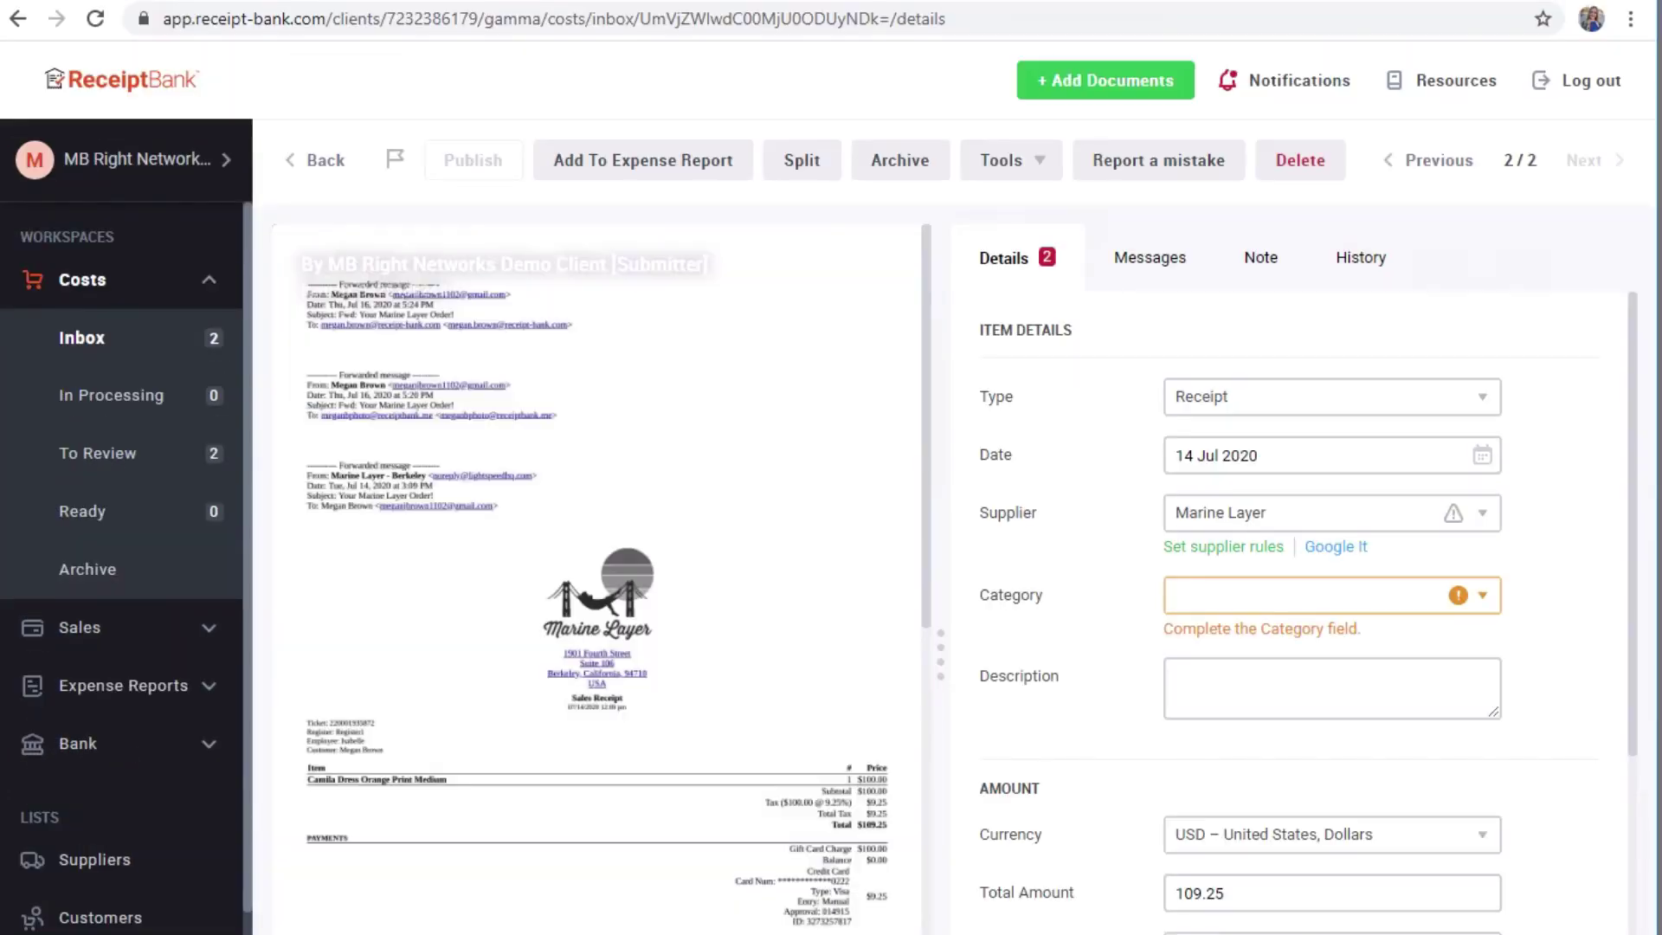
Return to the Costs inbox, dismiss the new-look introduction, and open the Costs archive to check for the published item
click(139, 352)
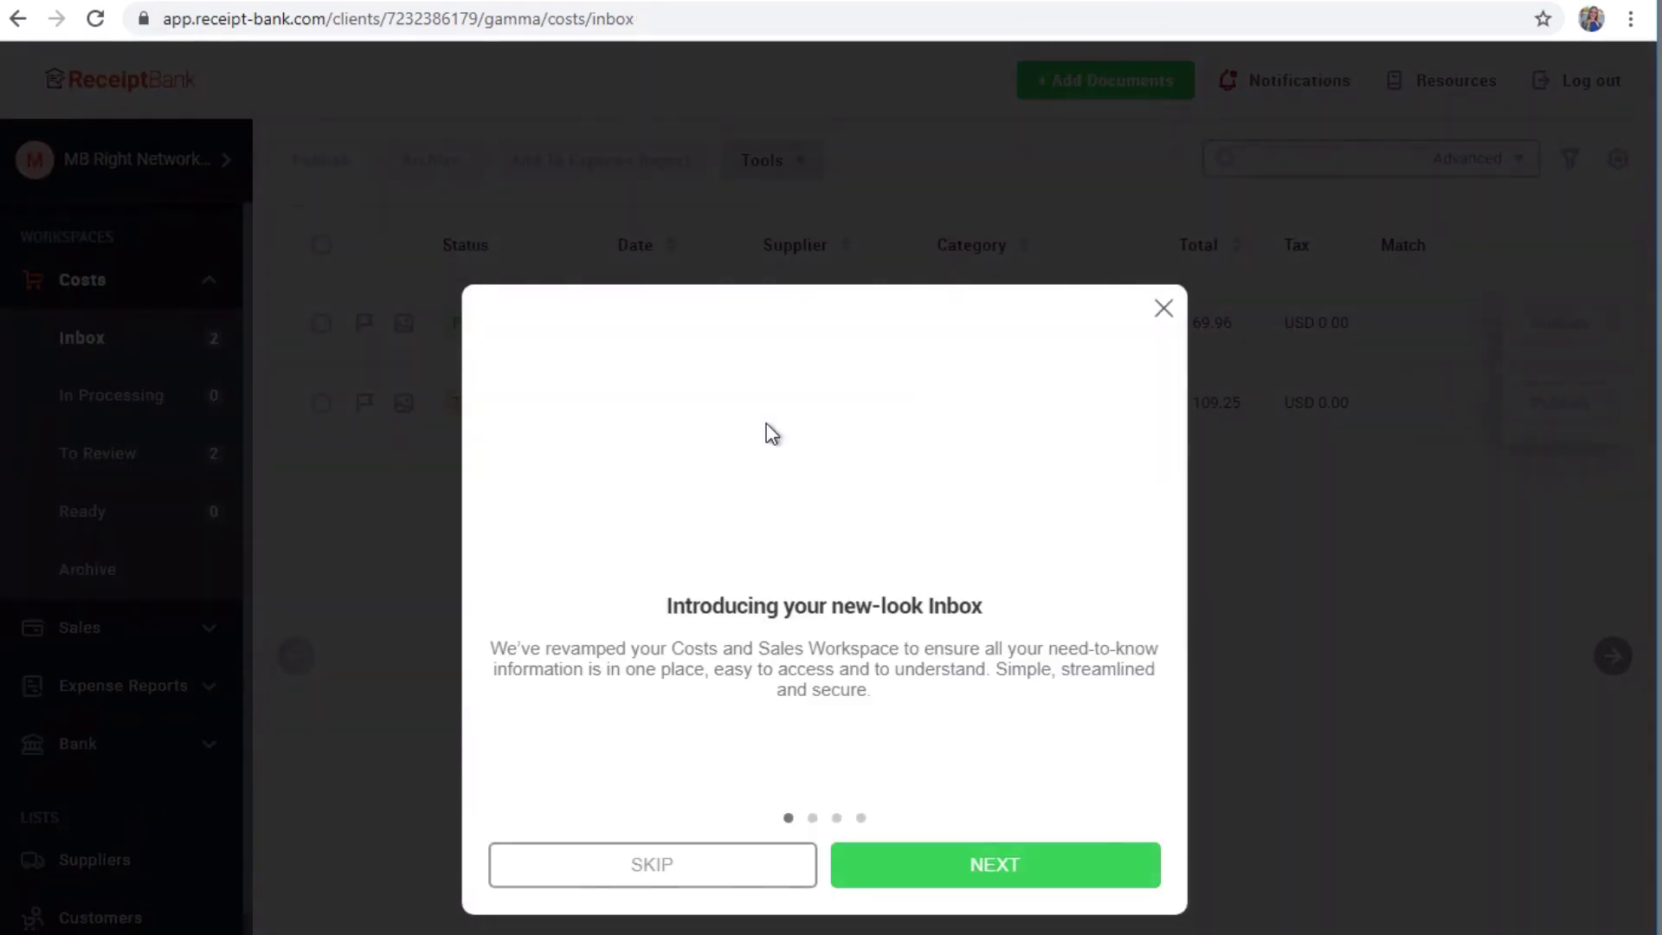
click(1164, 312)
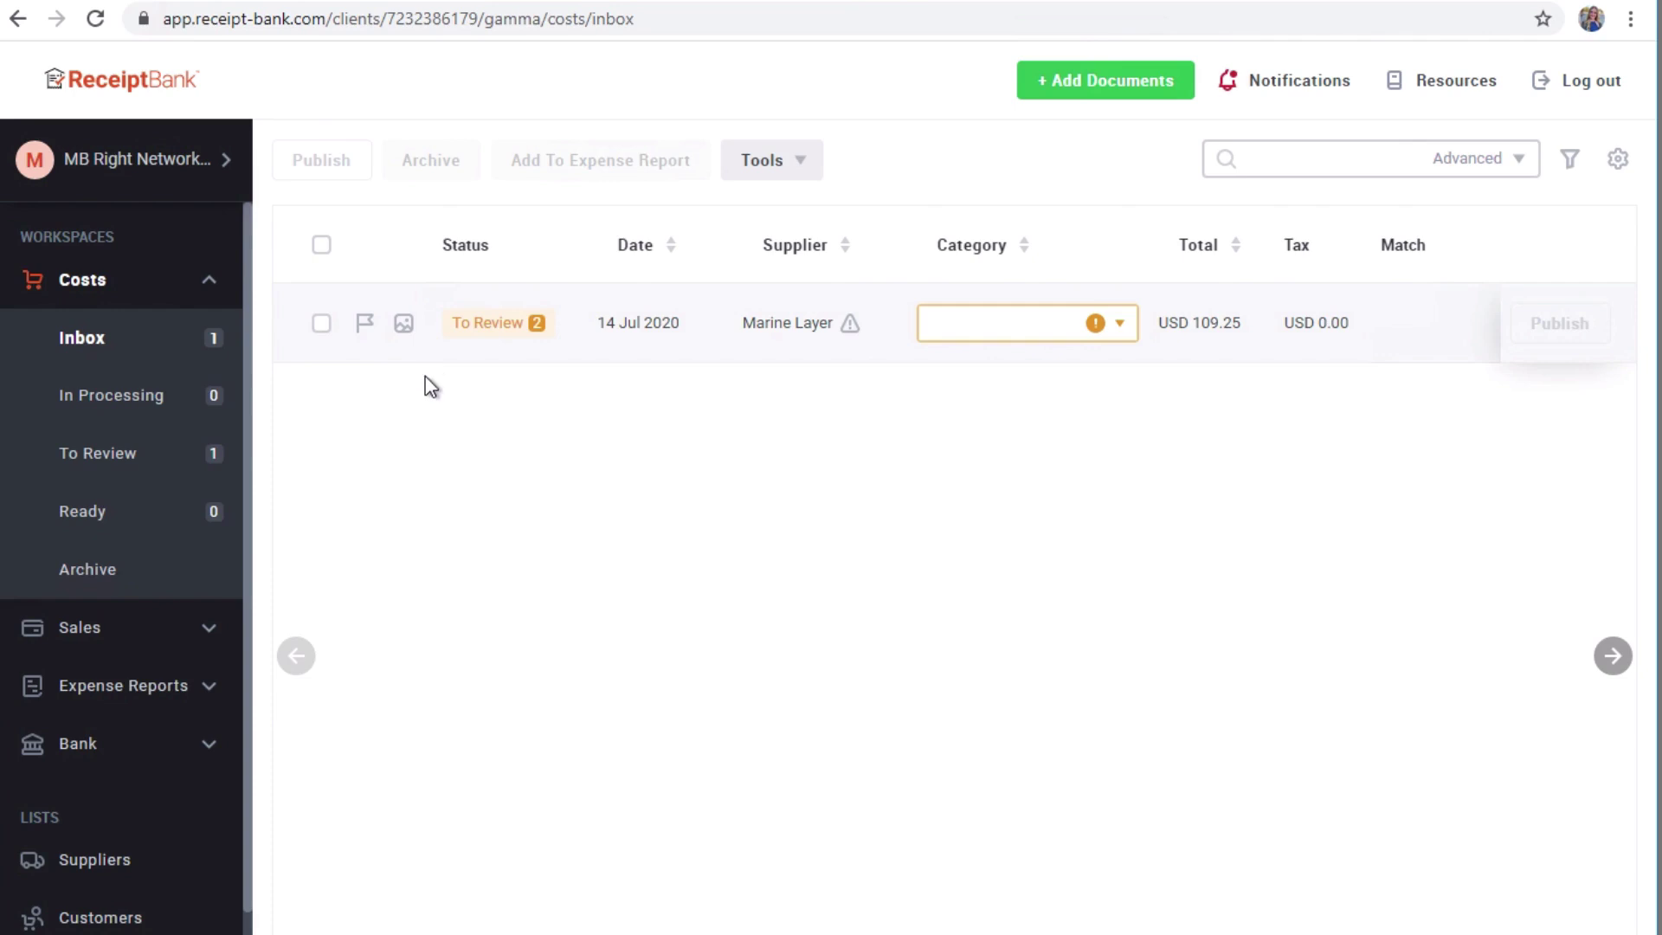
click(160, 588)
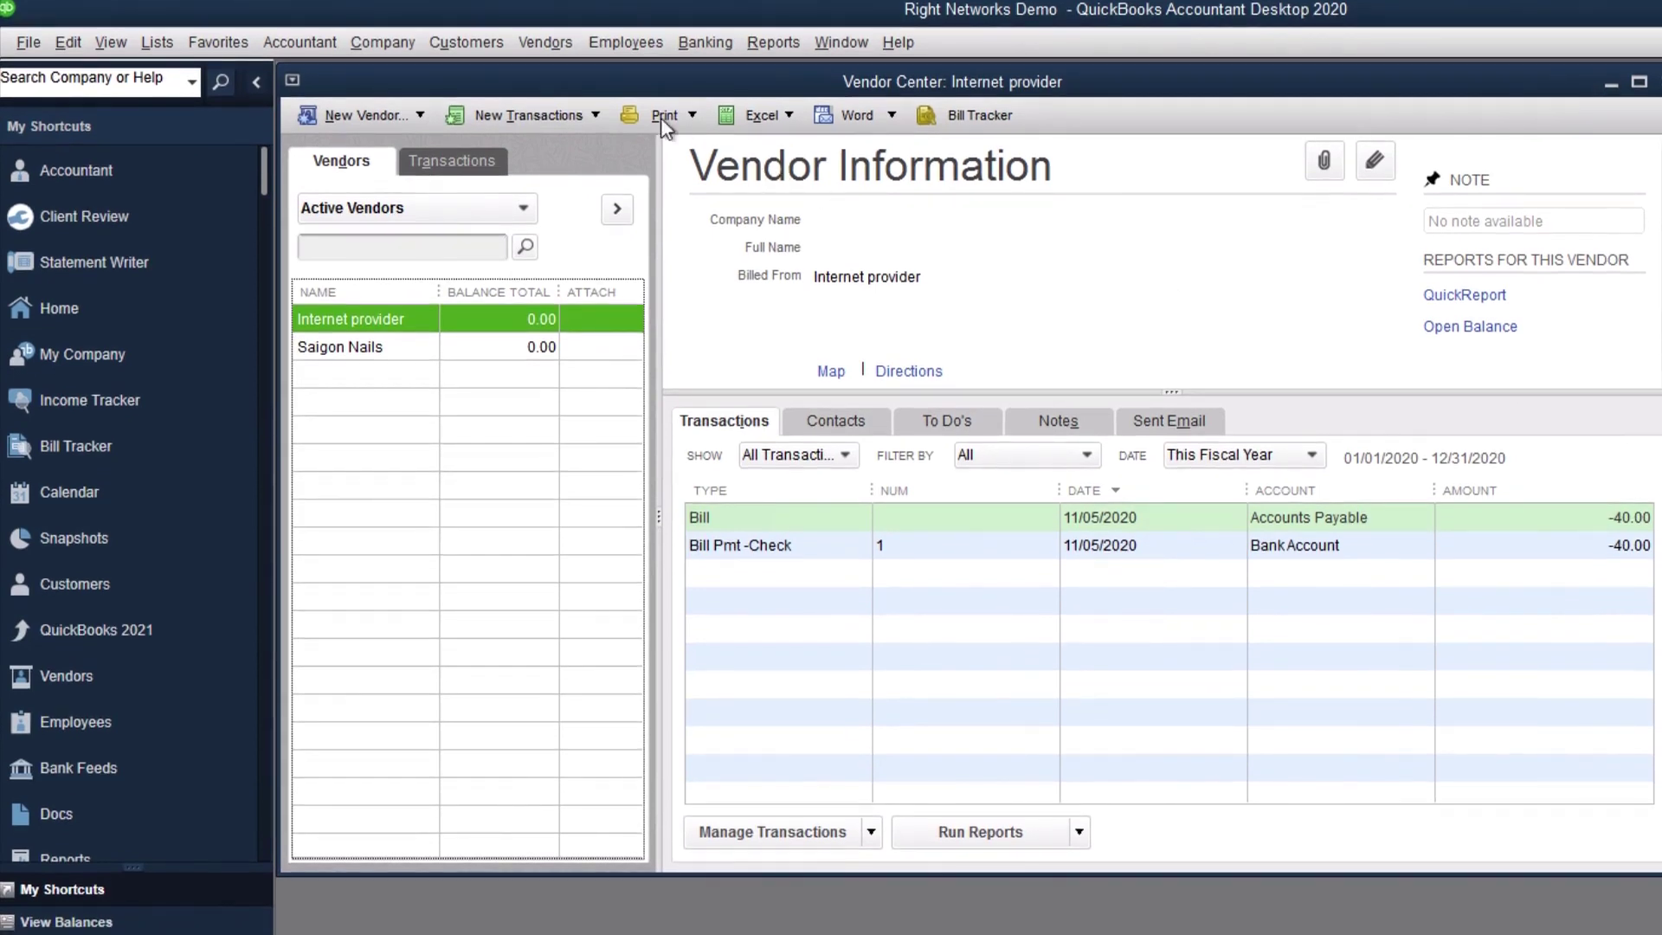
In the QuickBooks Desktop Vendor Center, select the vendor Saigon Nails and open its credit card charge
click(546, 42)
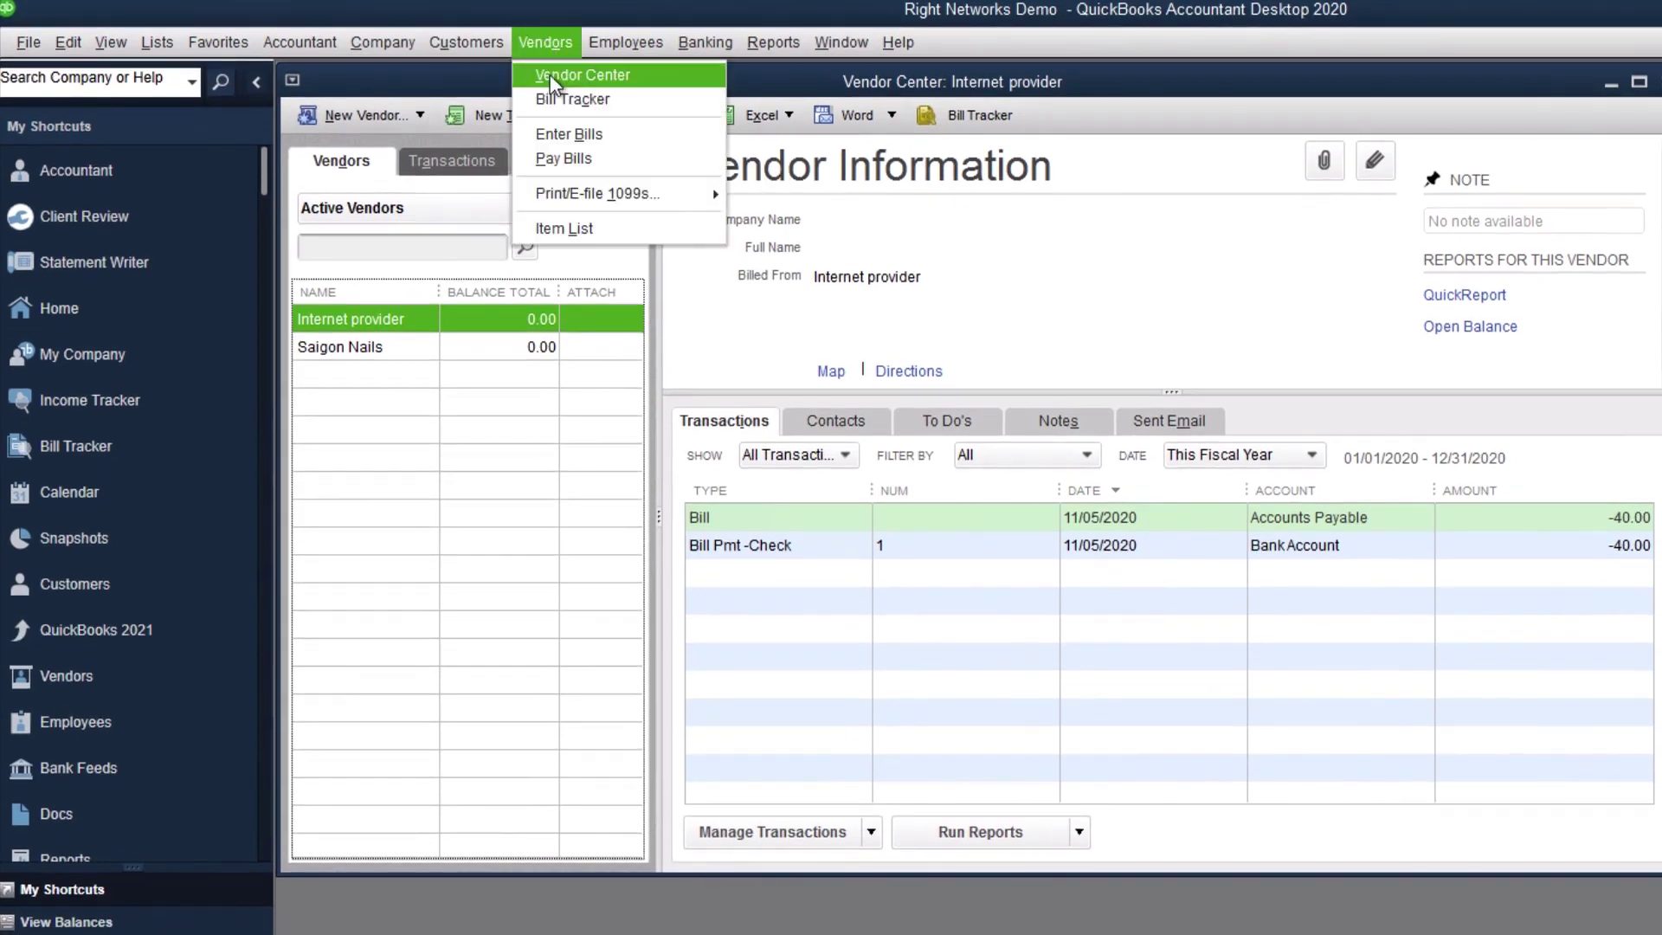
click(550, 73)
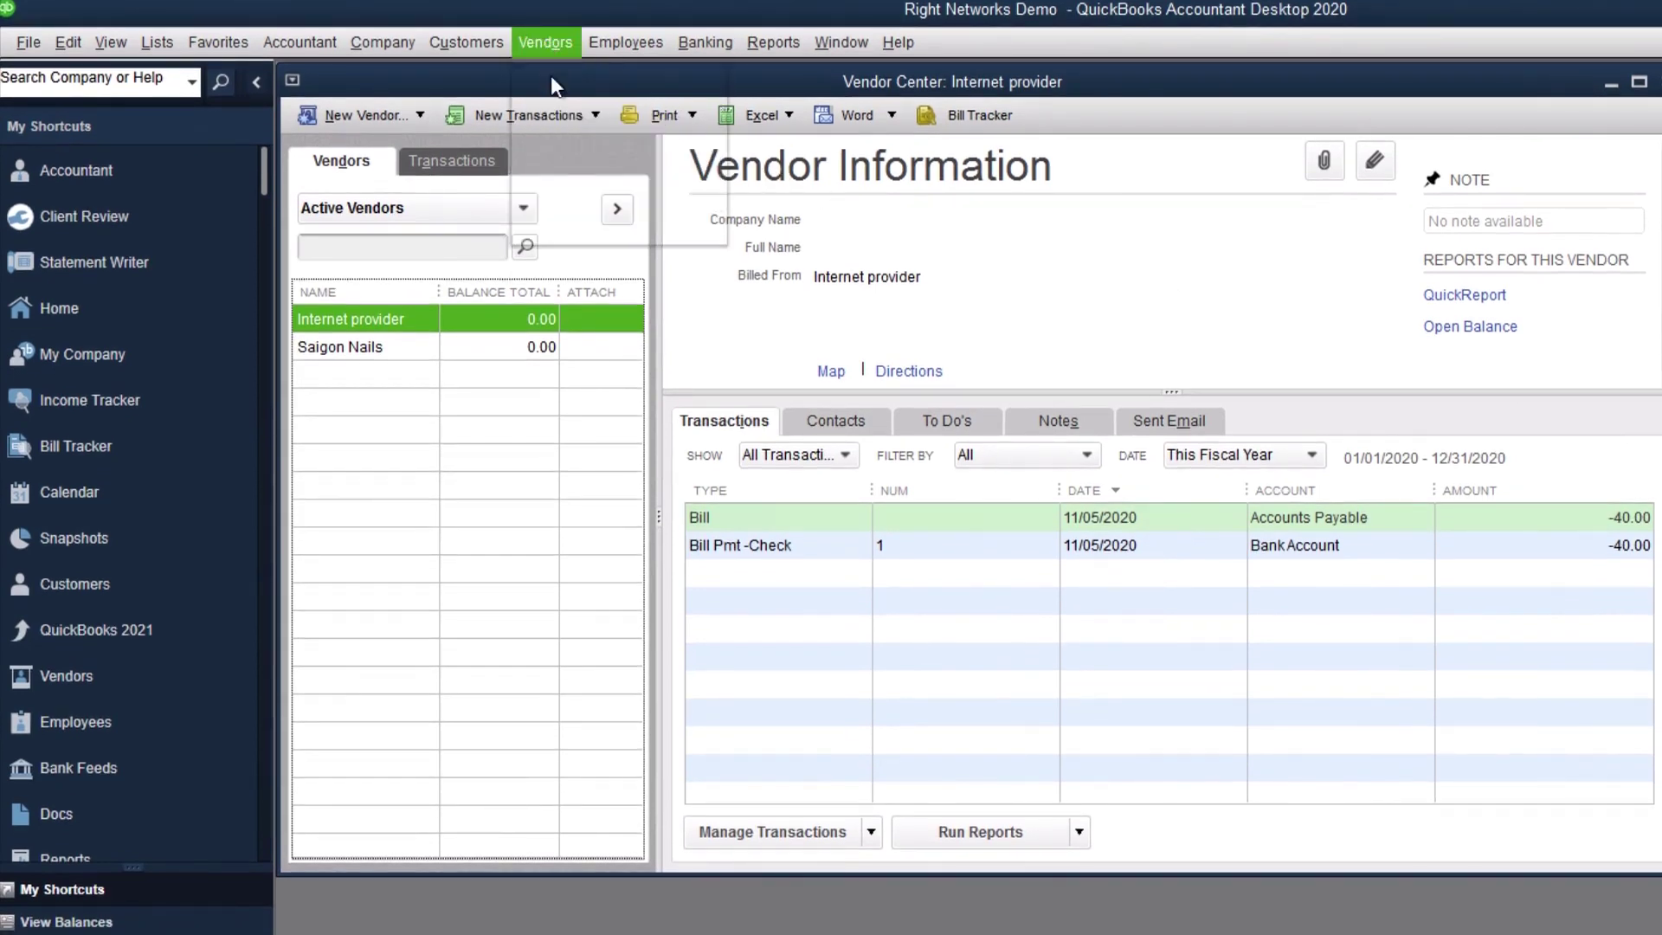
click(387, 350)
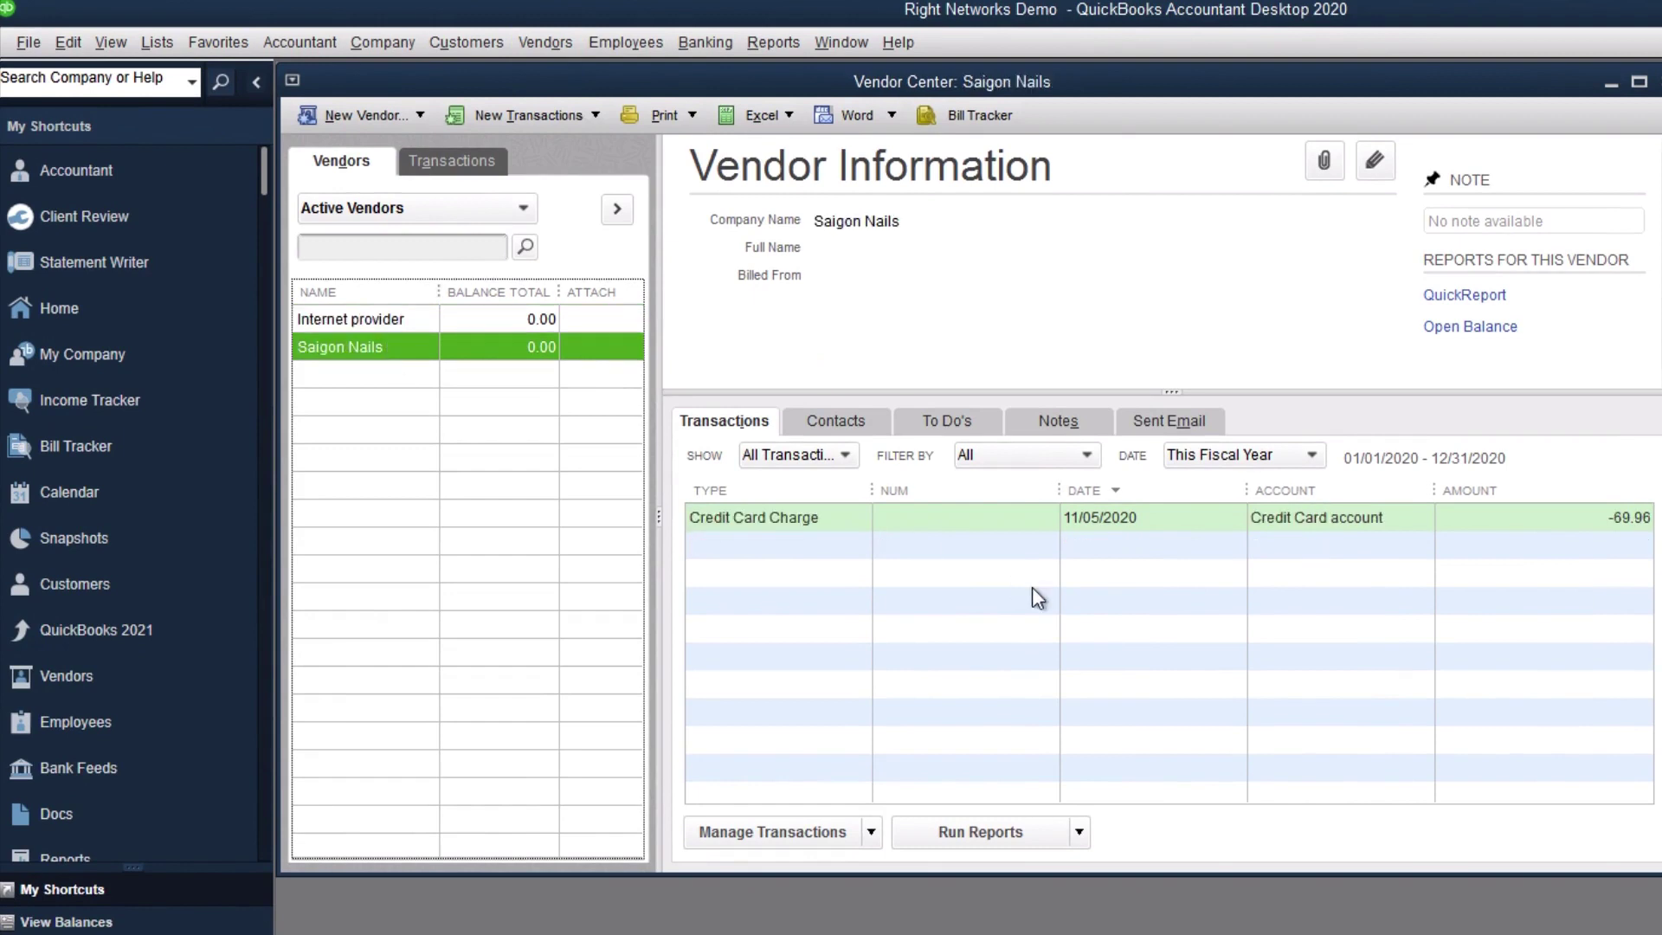
double_click(779, 521)
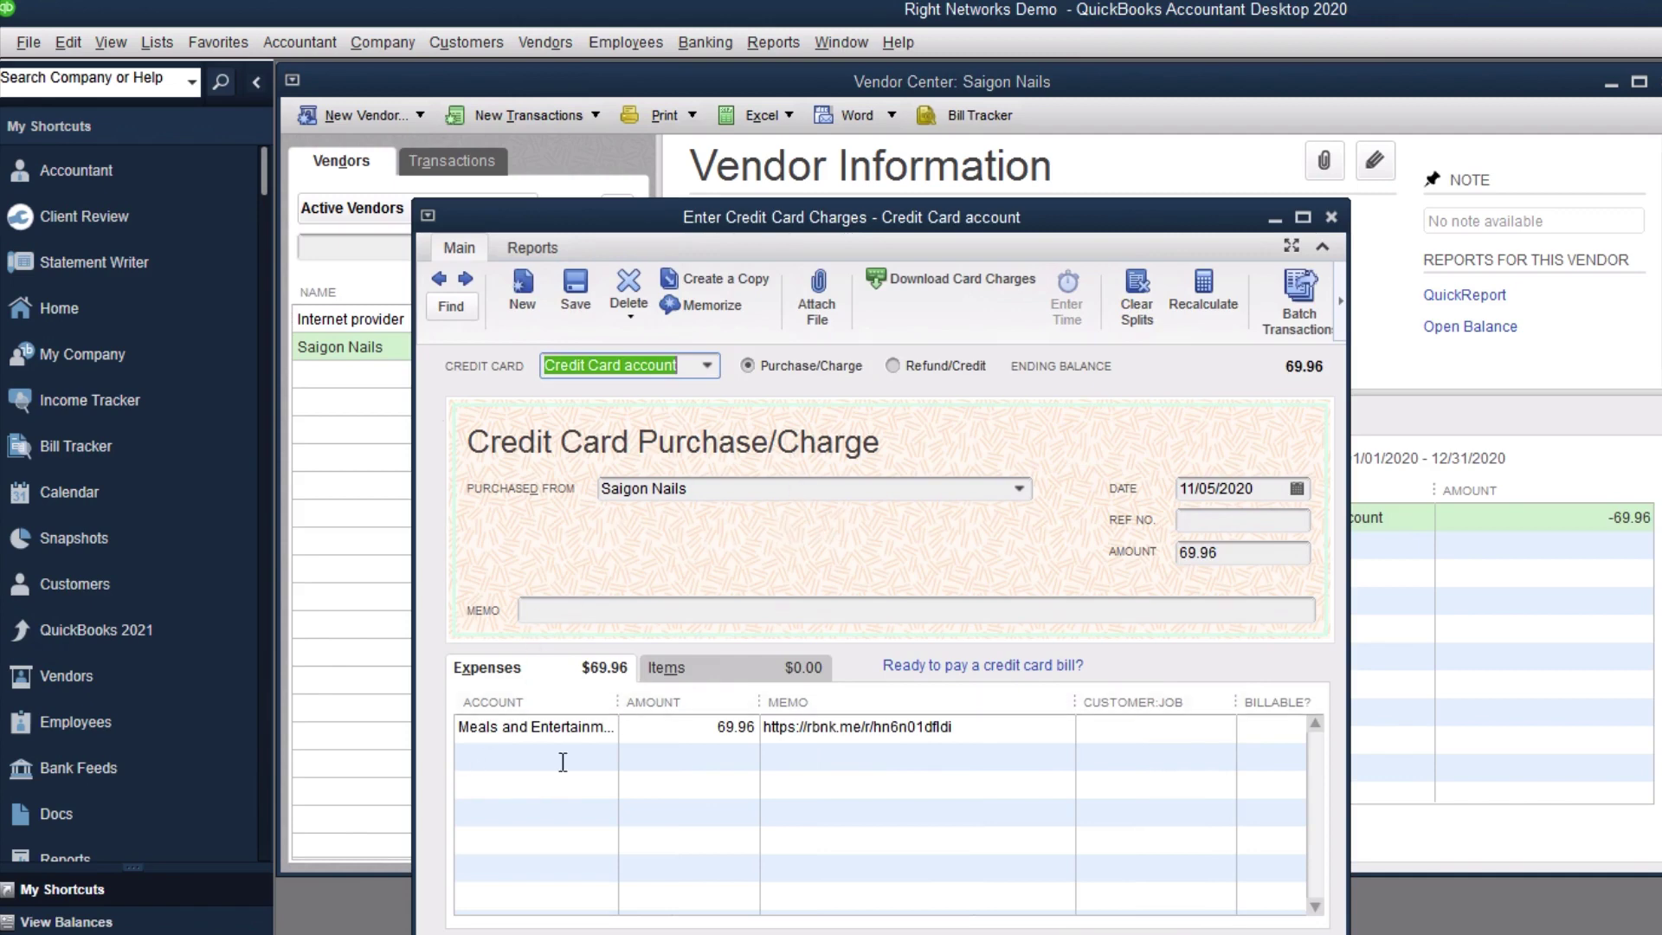
Examine the charge's expense account and copy the receipt link from the expense line's memo
click(578, 730)
click(955, 729)
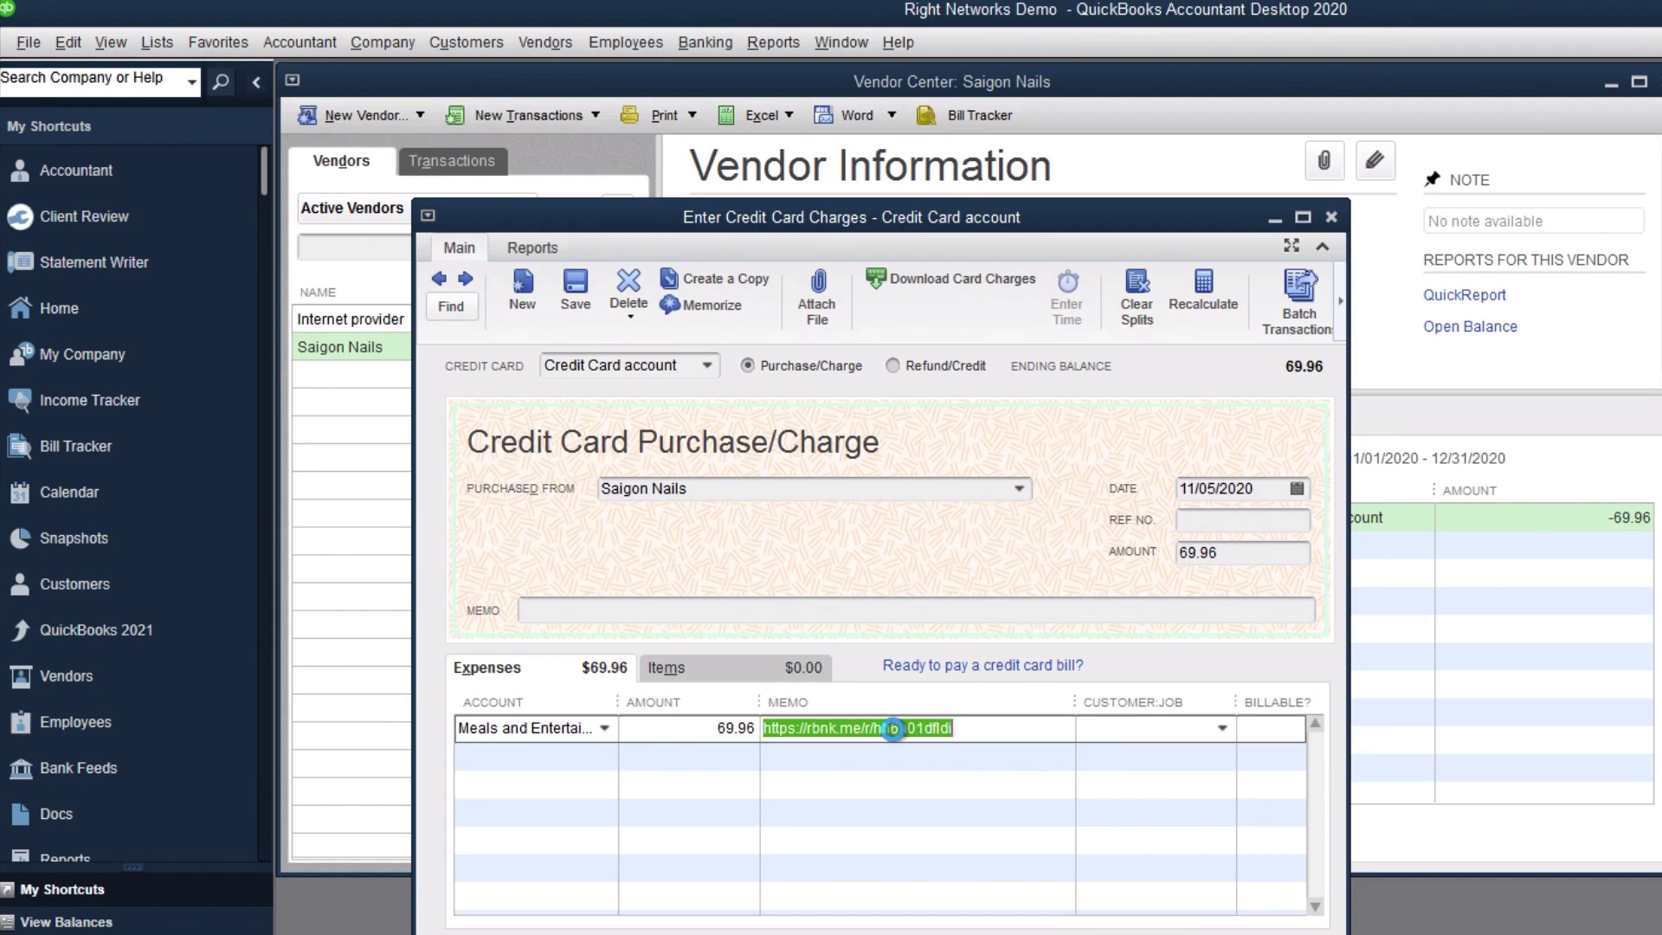
right_click(893, 729)
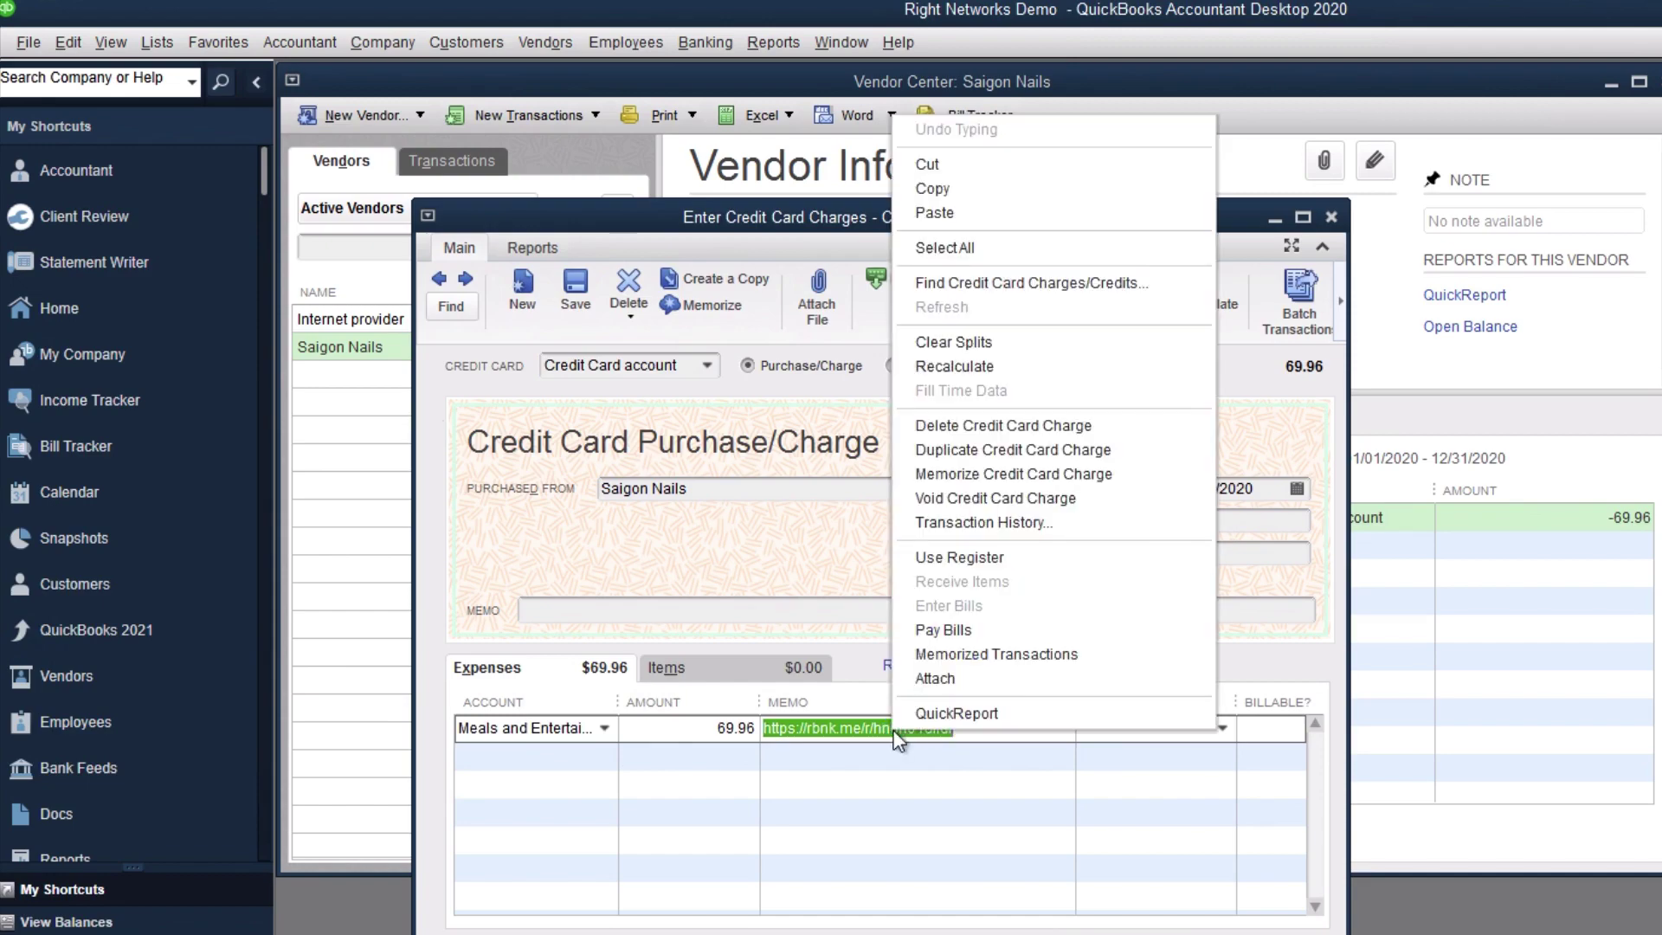
click(947, 189)
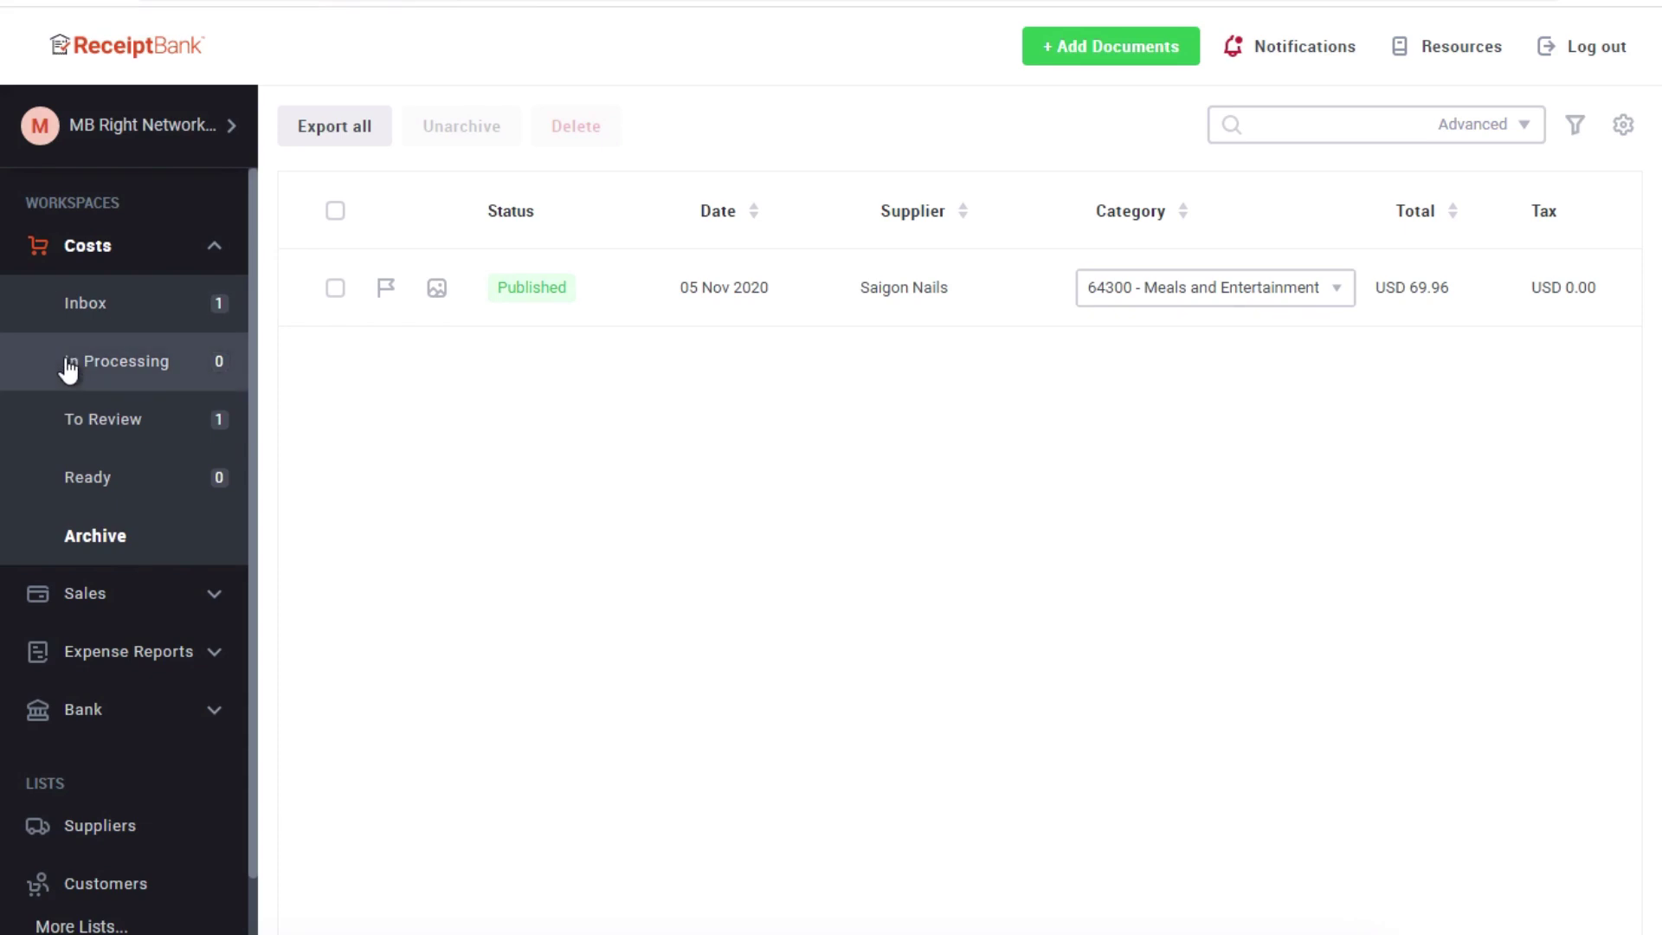
In Receipt Bank, open the Marine Layer receipt awaiting review and set its category to 64300 - Meals and Entertainment
click(80, 414)
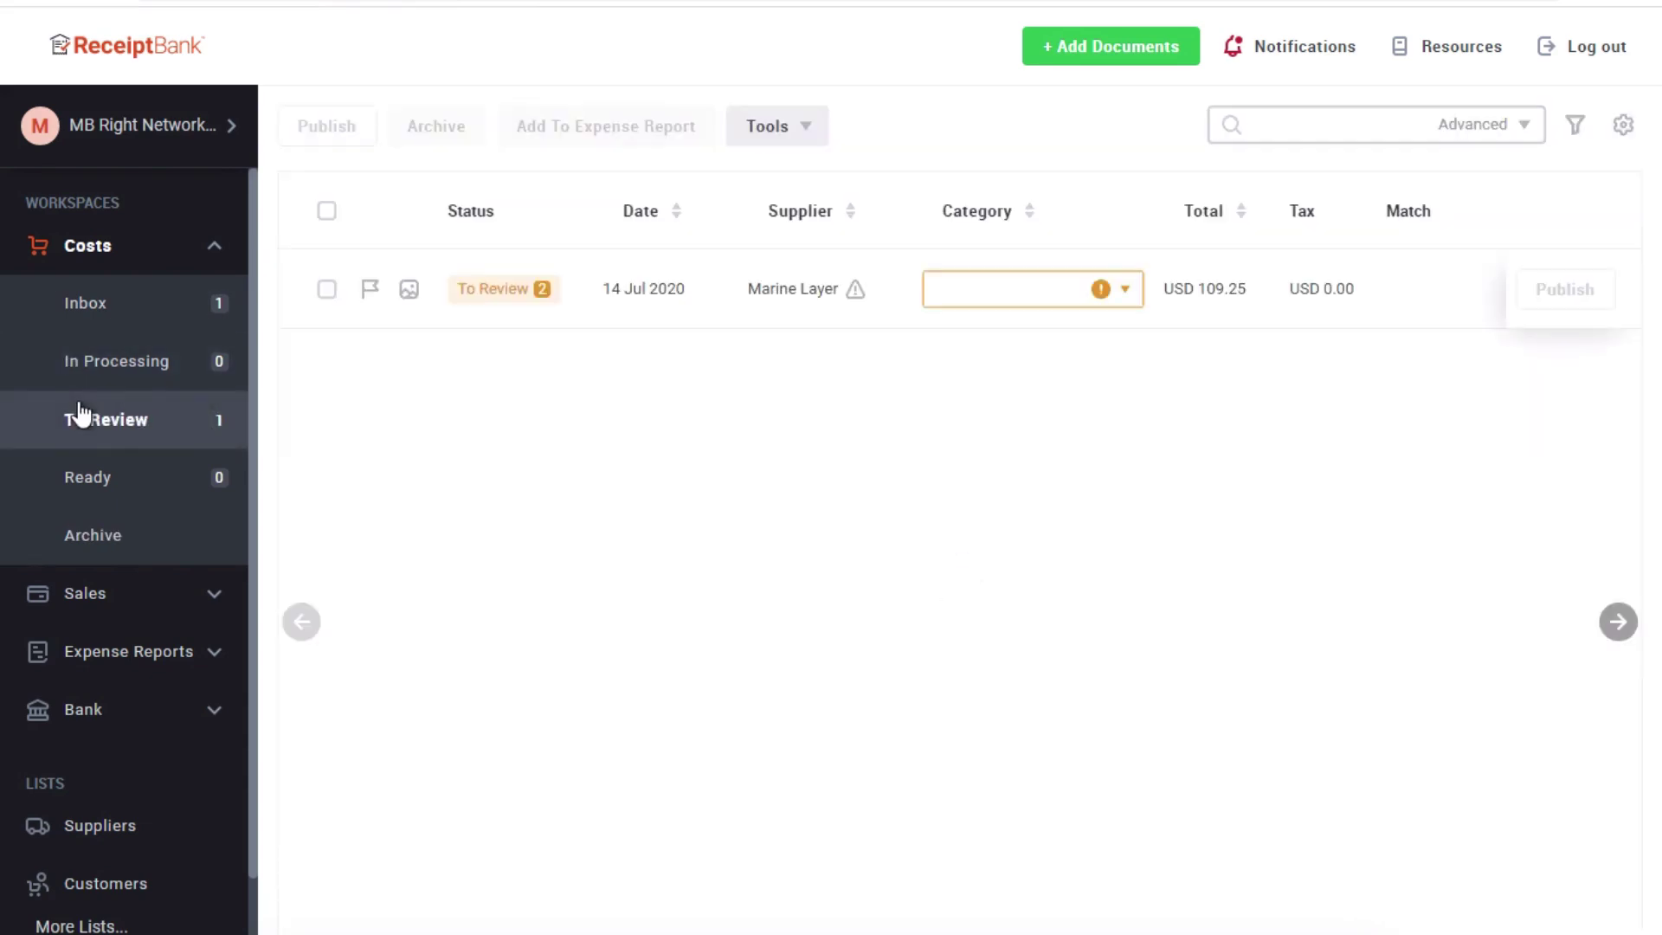
click(508, 293)
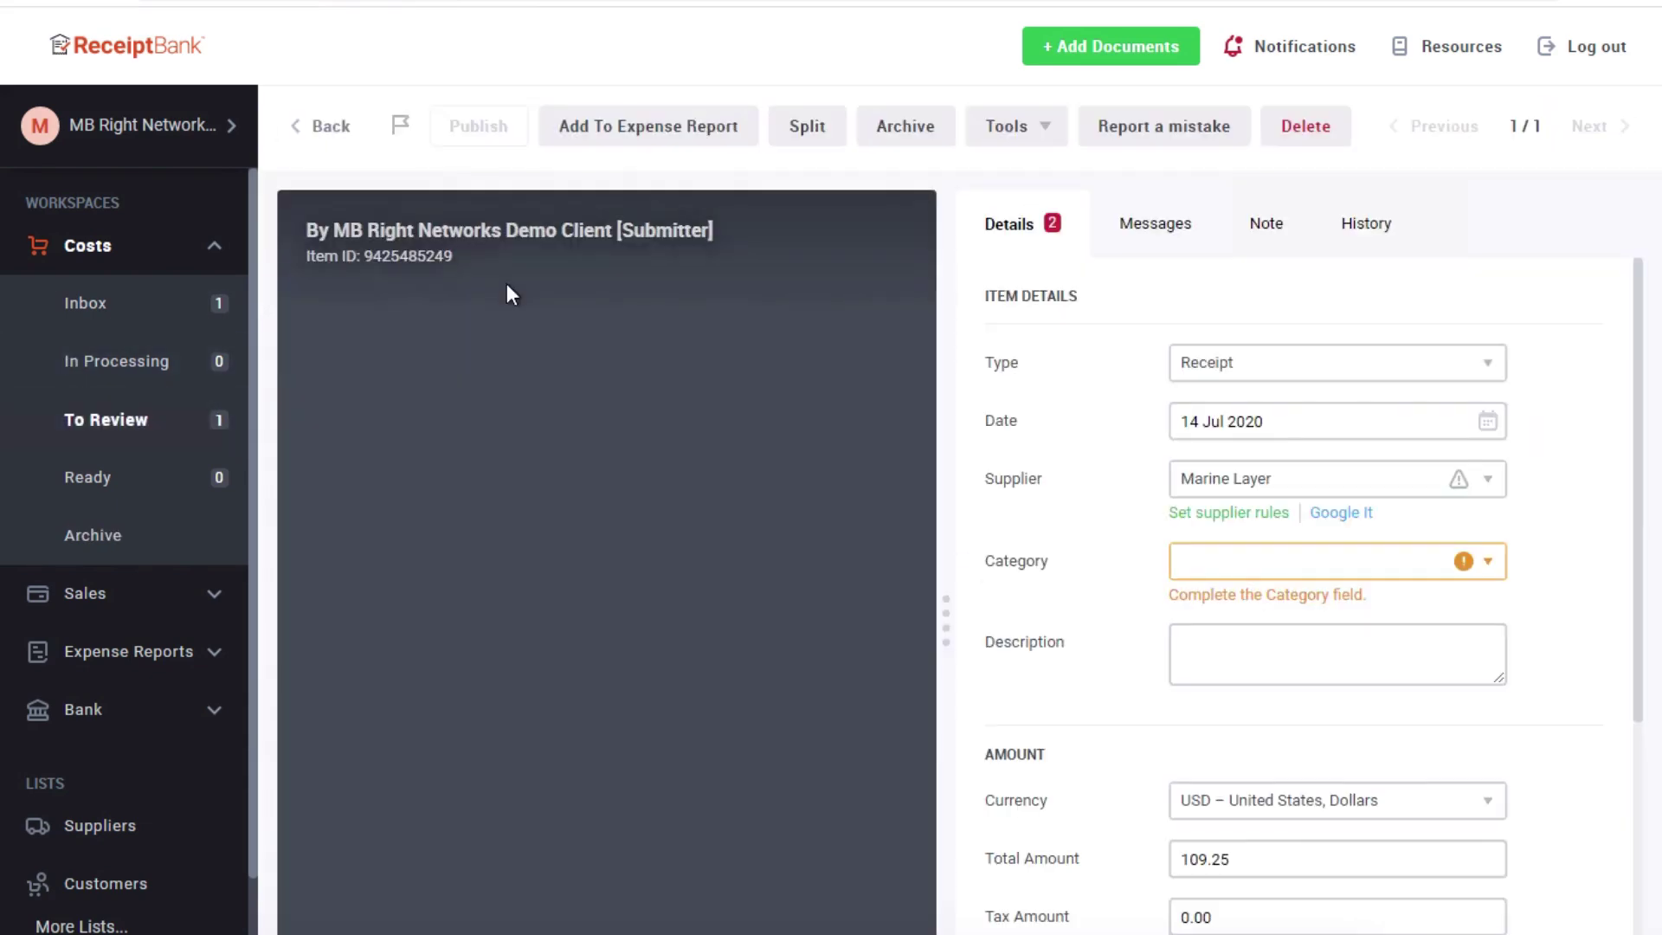
click(1346, 563)
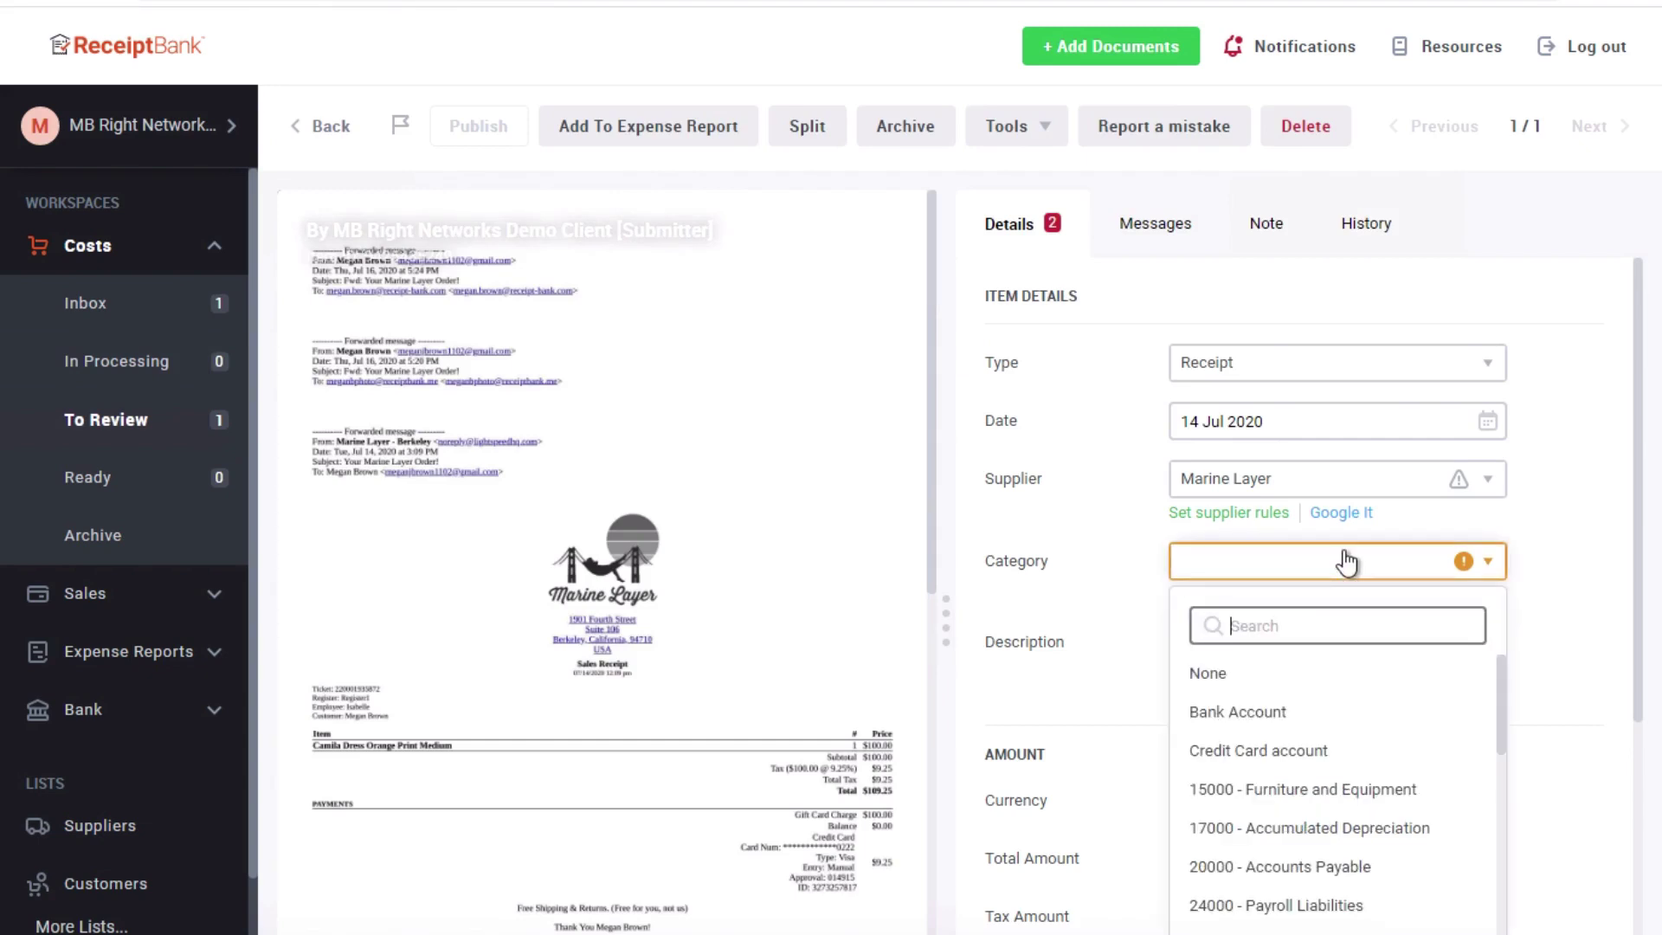
text(ent)
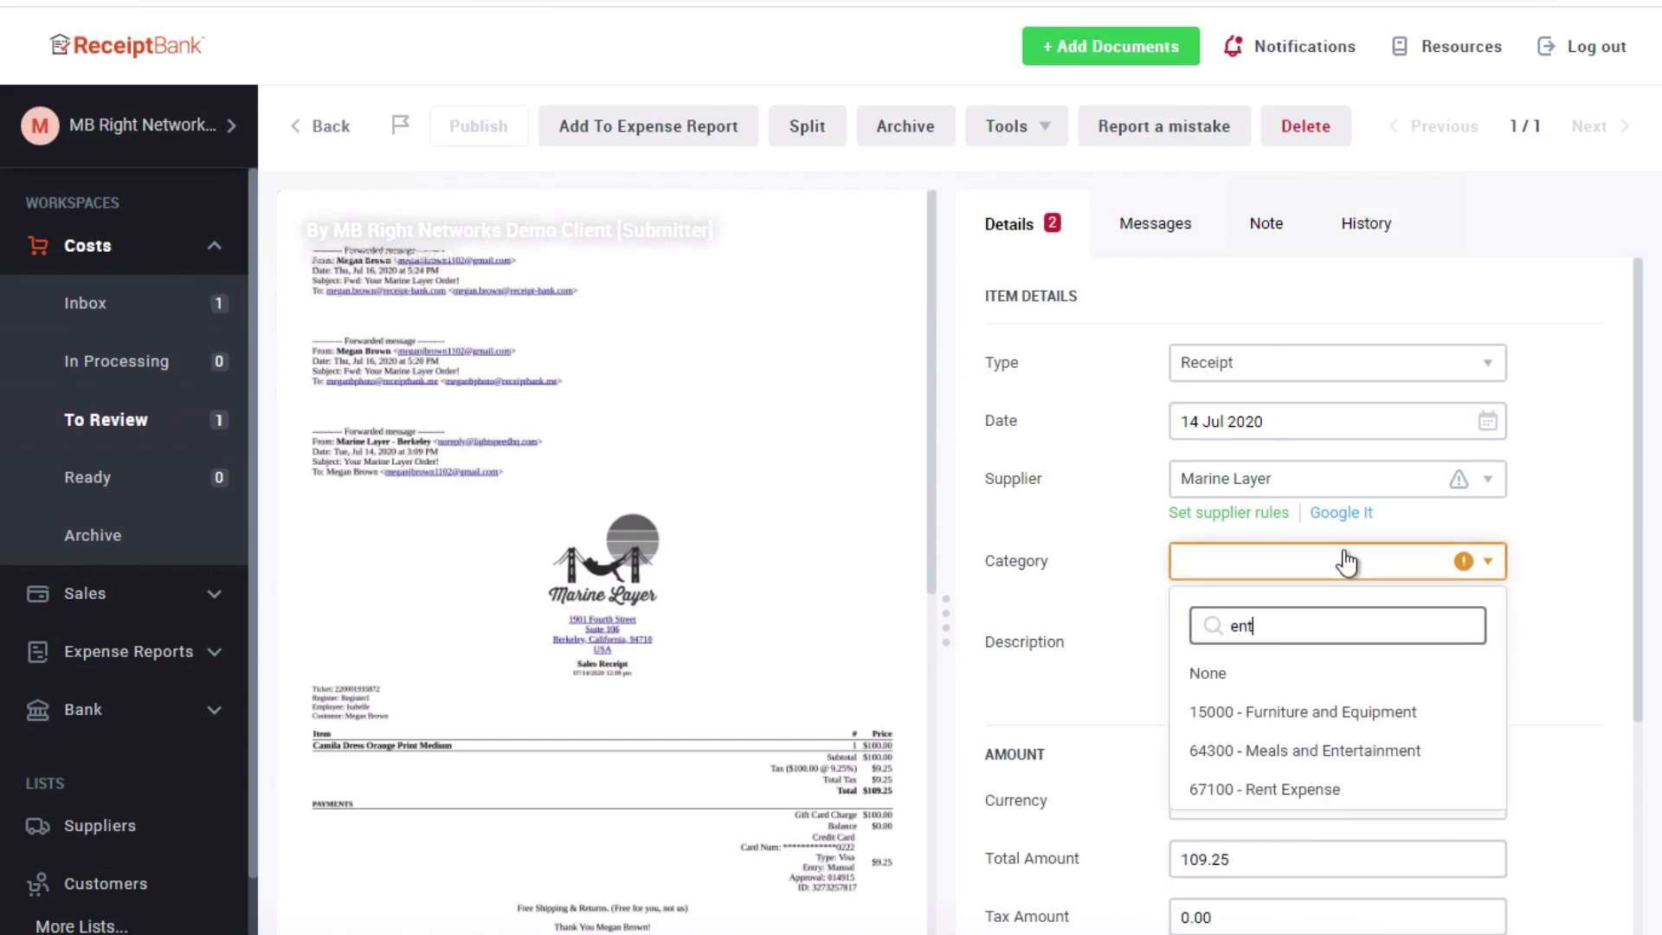
click(1326, 759)
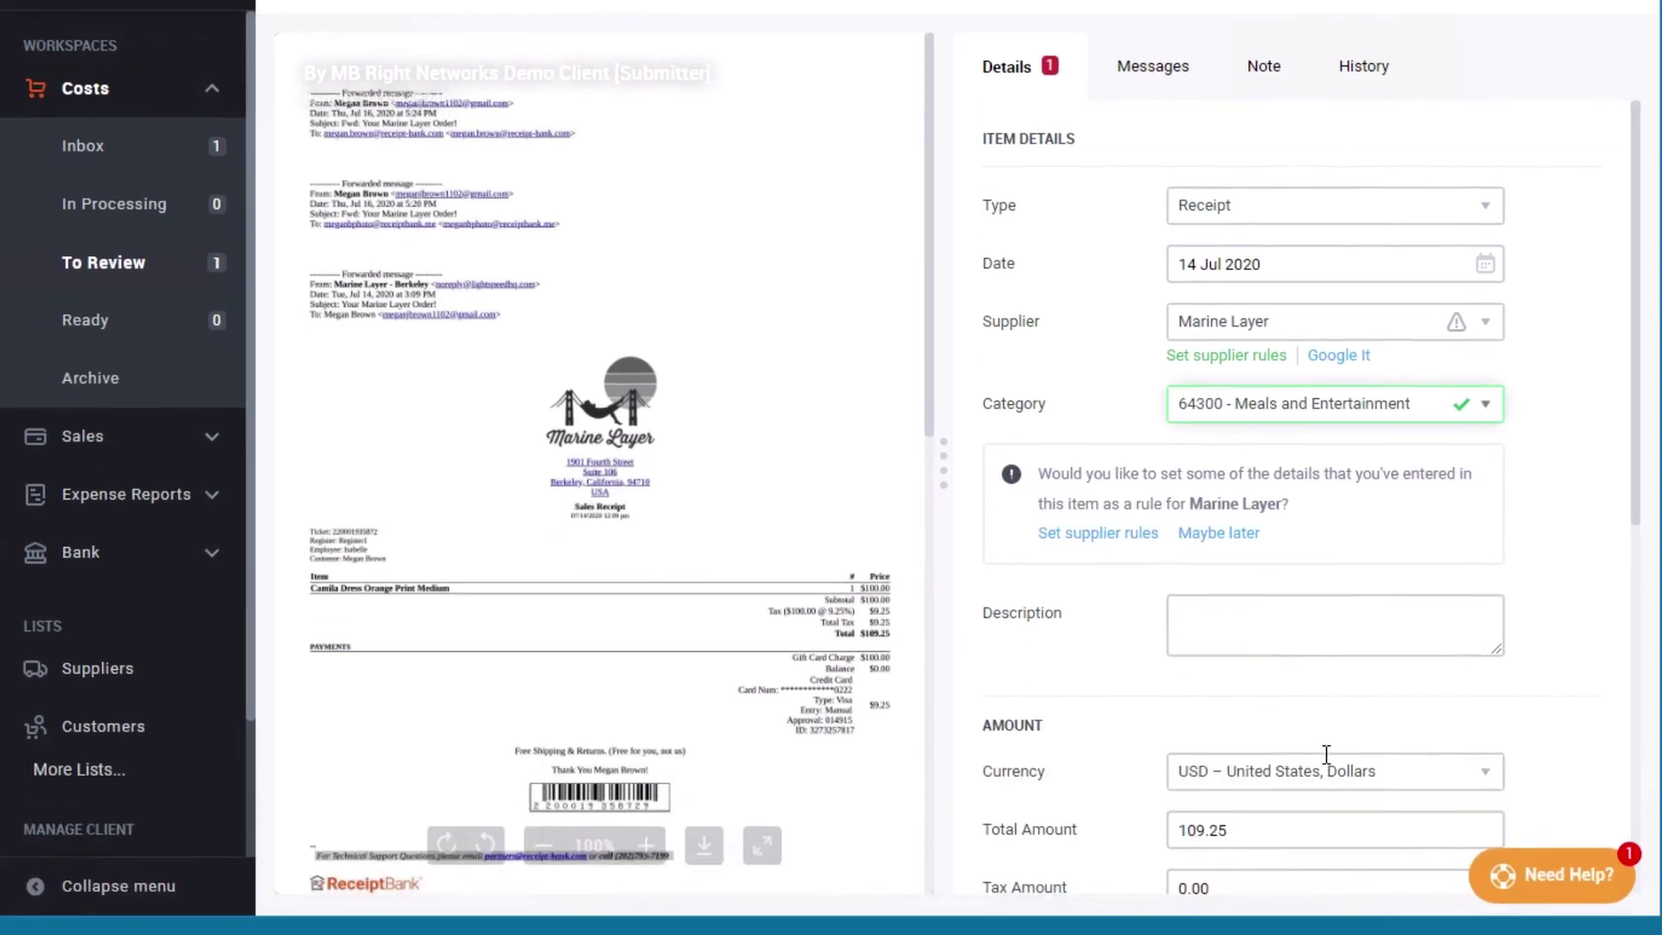
Set the Marine Layer receipt's payment method to Check and destination to Check/Debit Card, and publish it, approving creation of the new supplier
drag(1632, 424, 1624, 834)
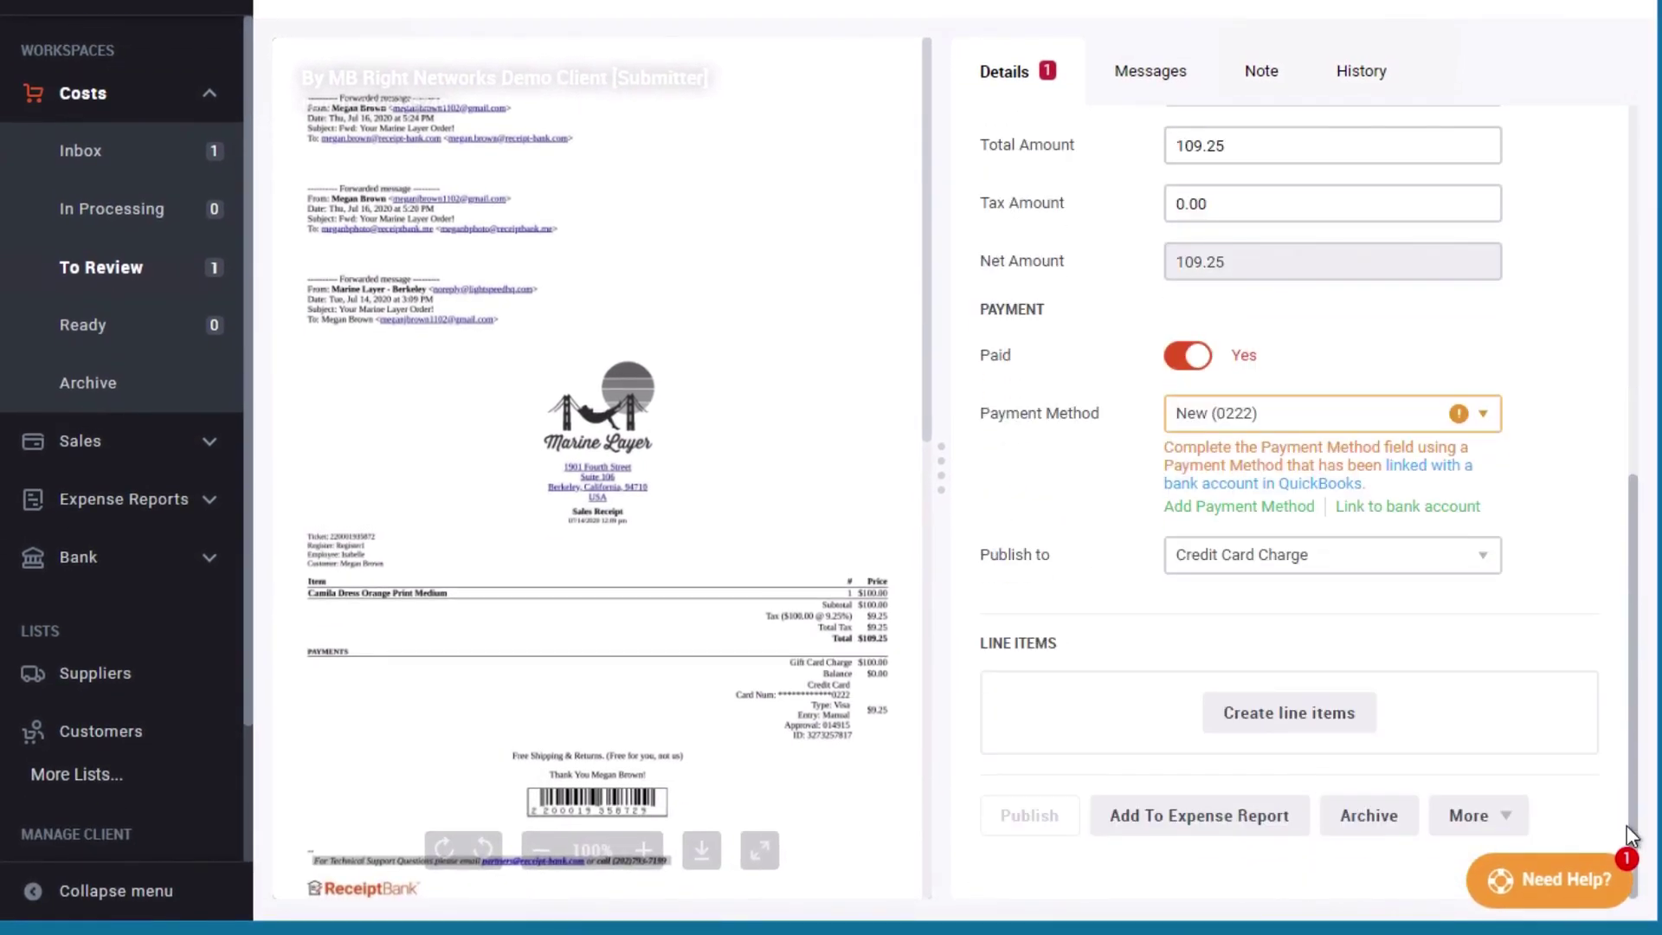
click(1324, 419)
click(1307, 516)
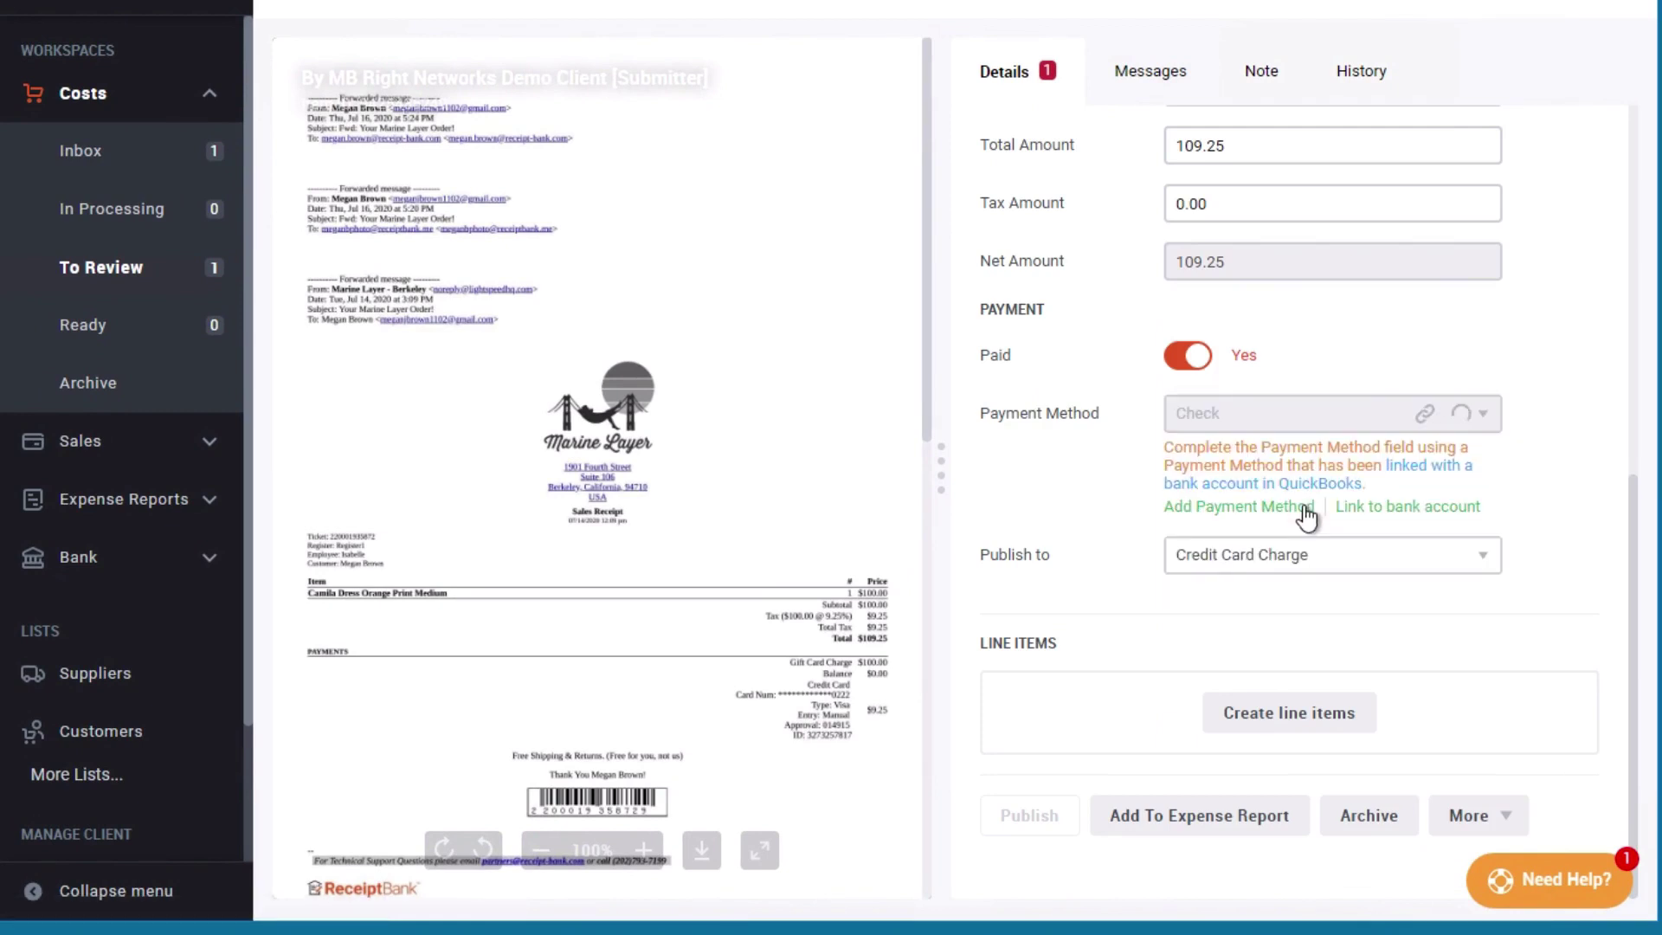
click(1305, 556)
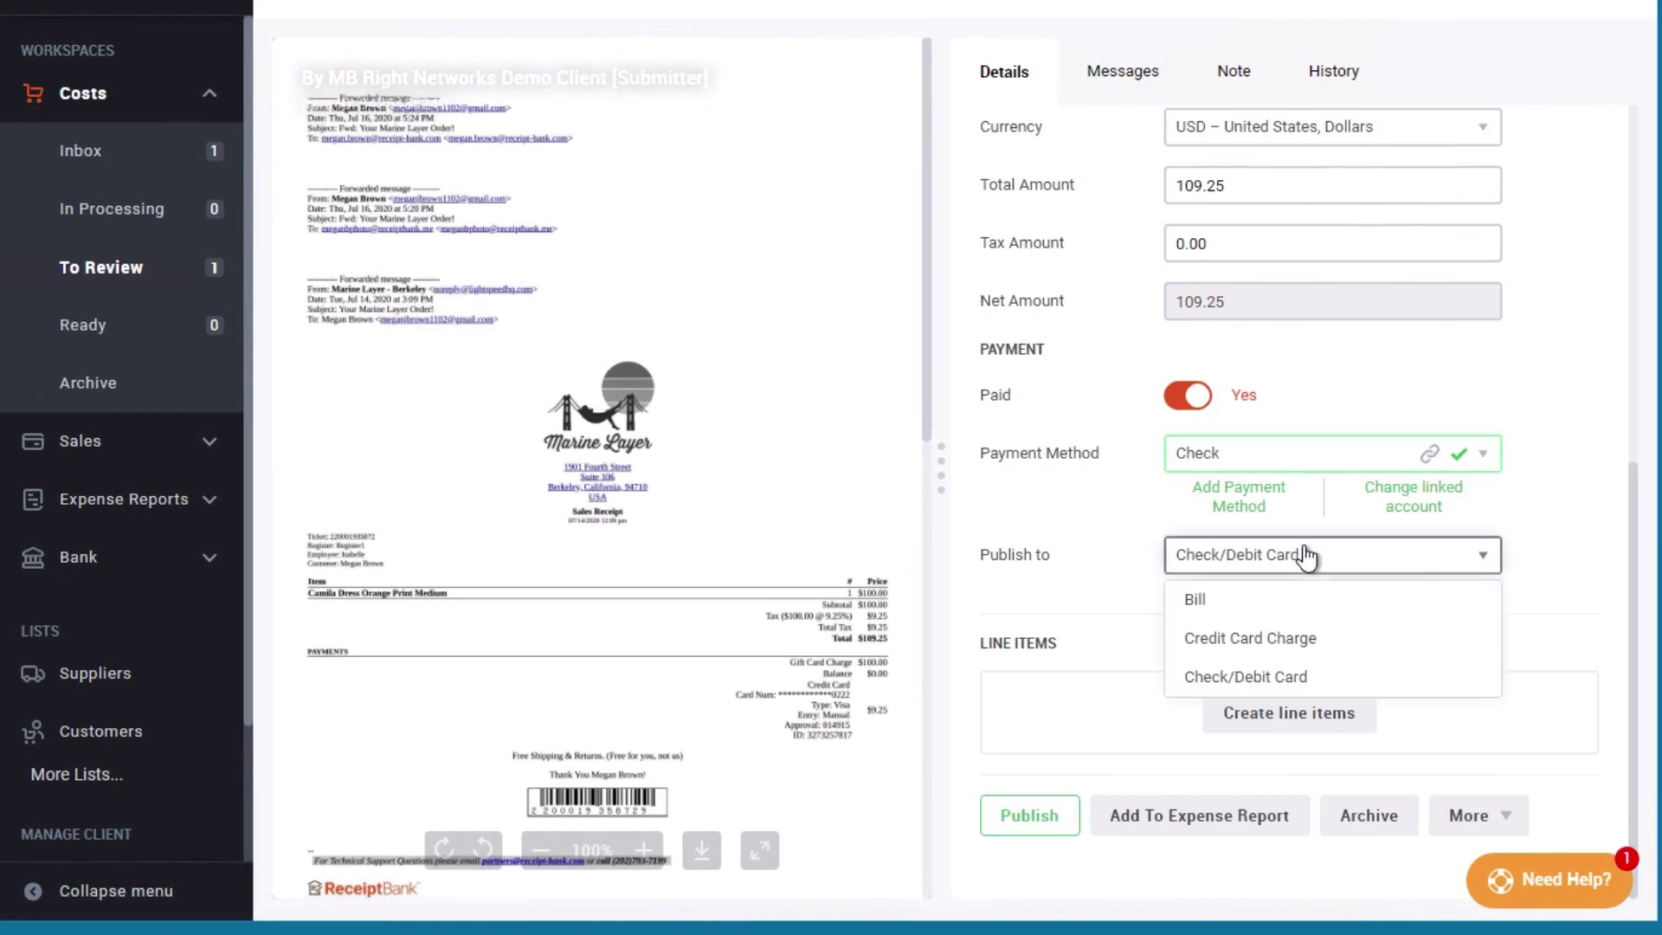
click(1298, 680)
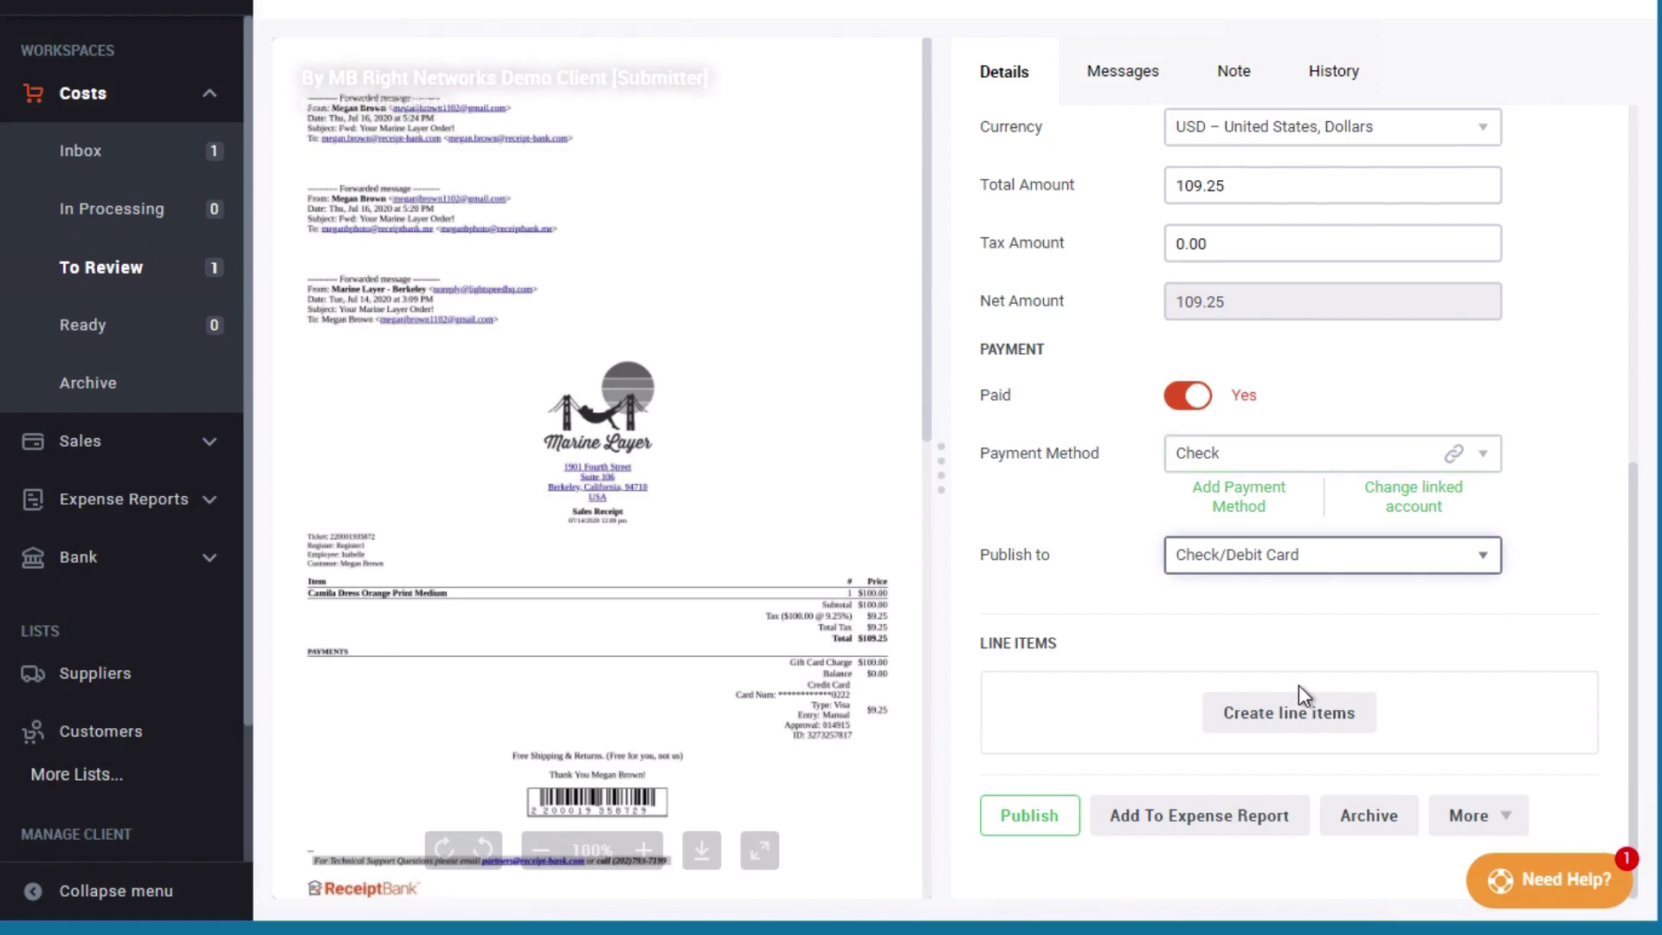
click(1011, 824)
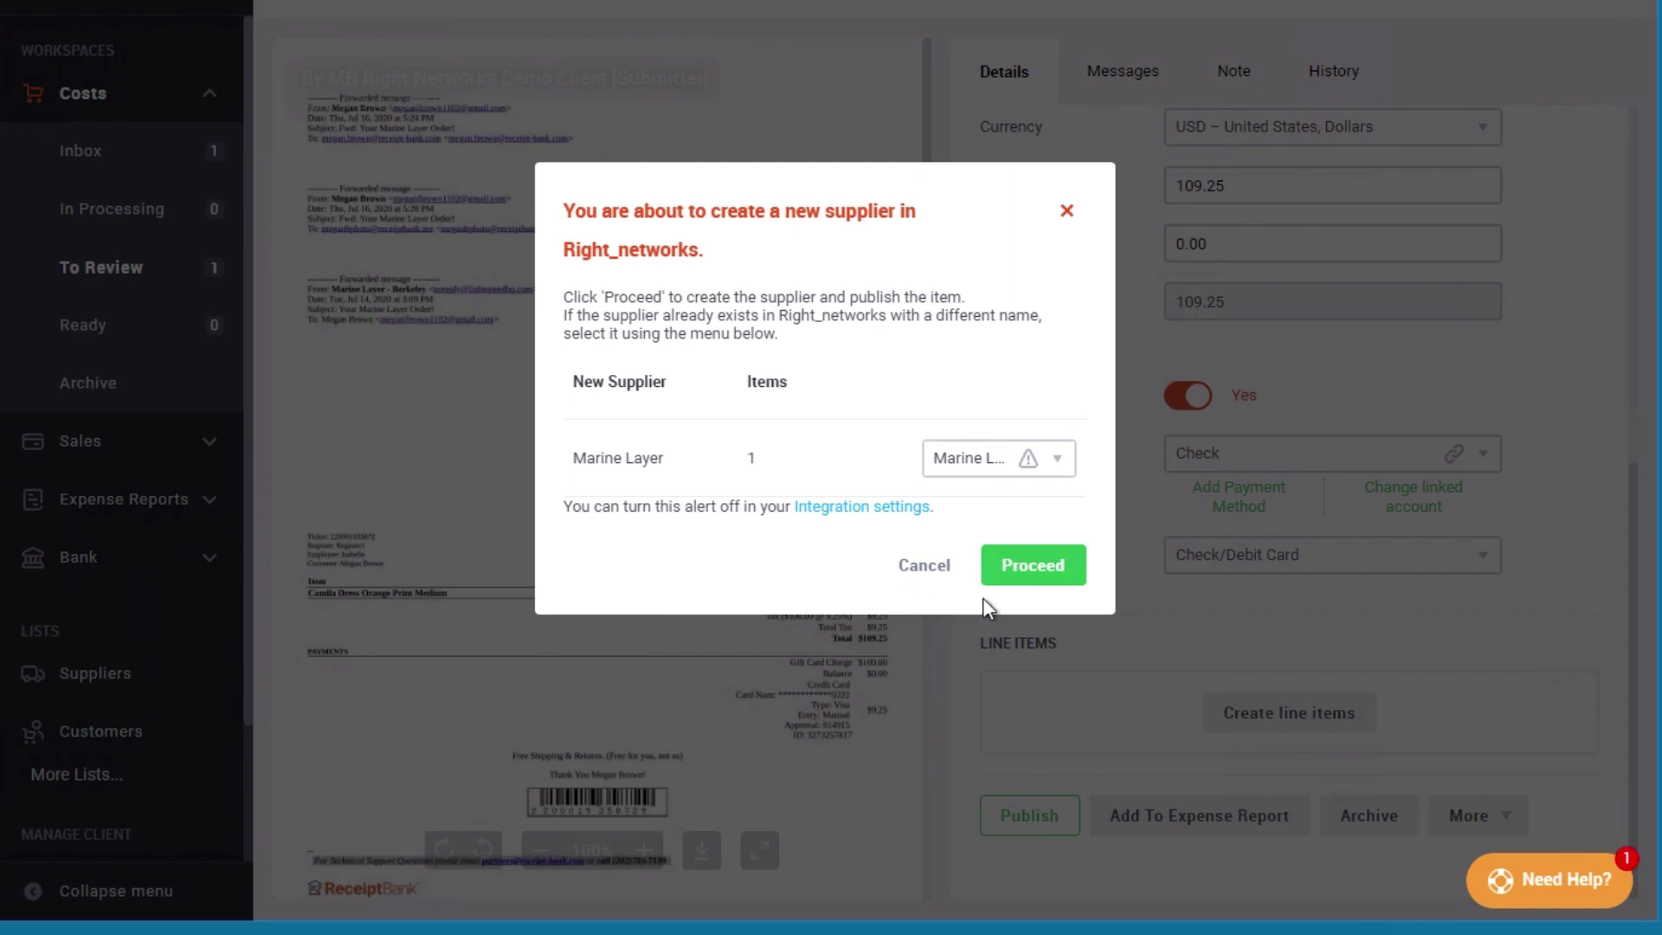
click(1050, 579)
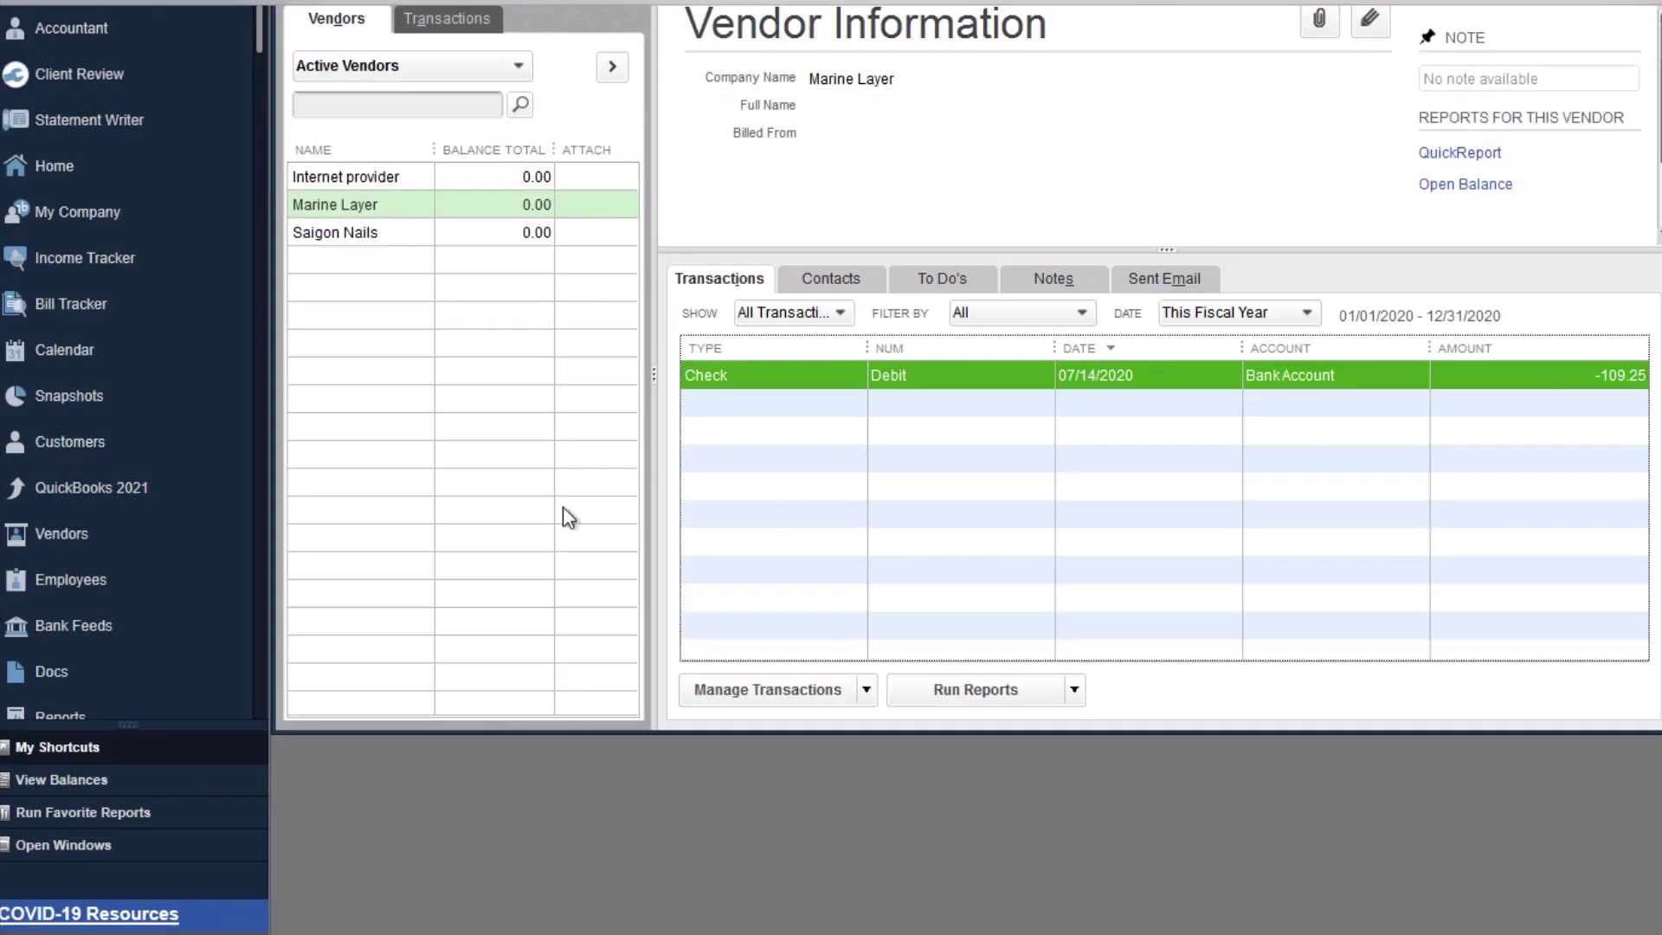
In the QuickBooks Desktop Vendor Center, open Marine Layer's check transaction, examine its details, and close it
click(336, 205)
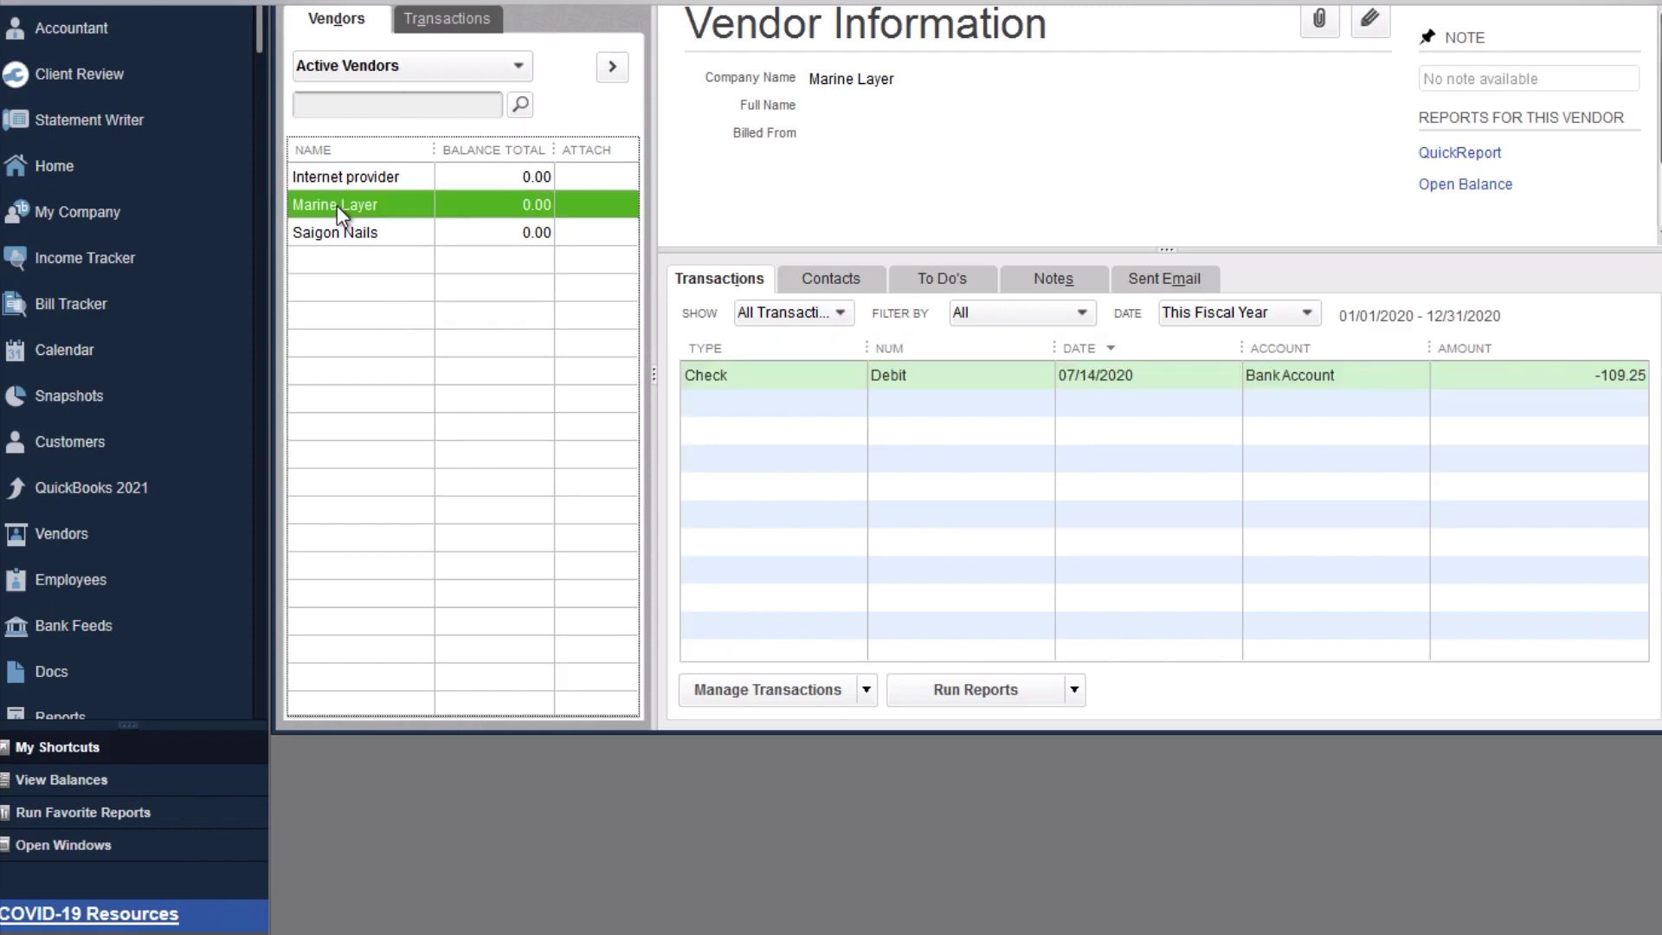
double_click(773, 379)
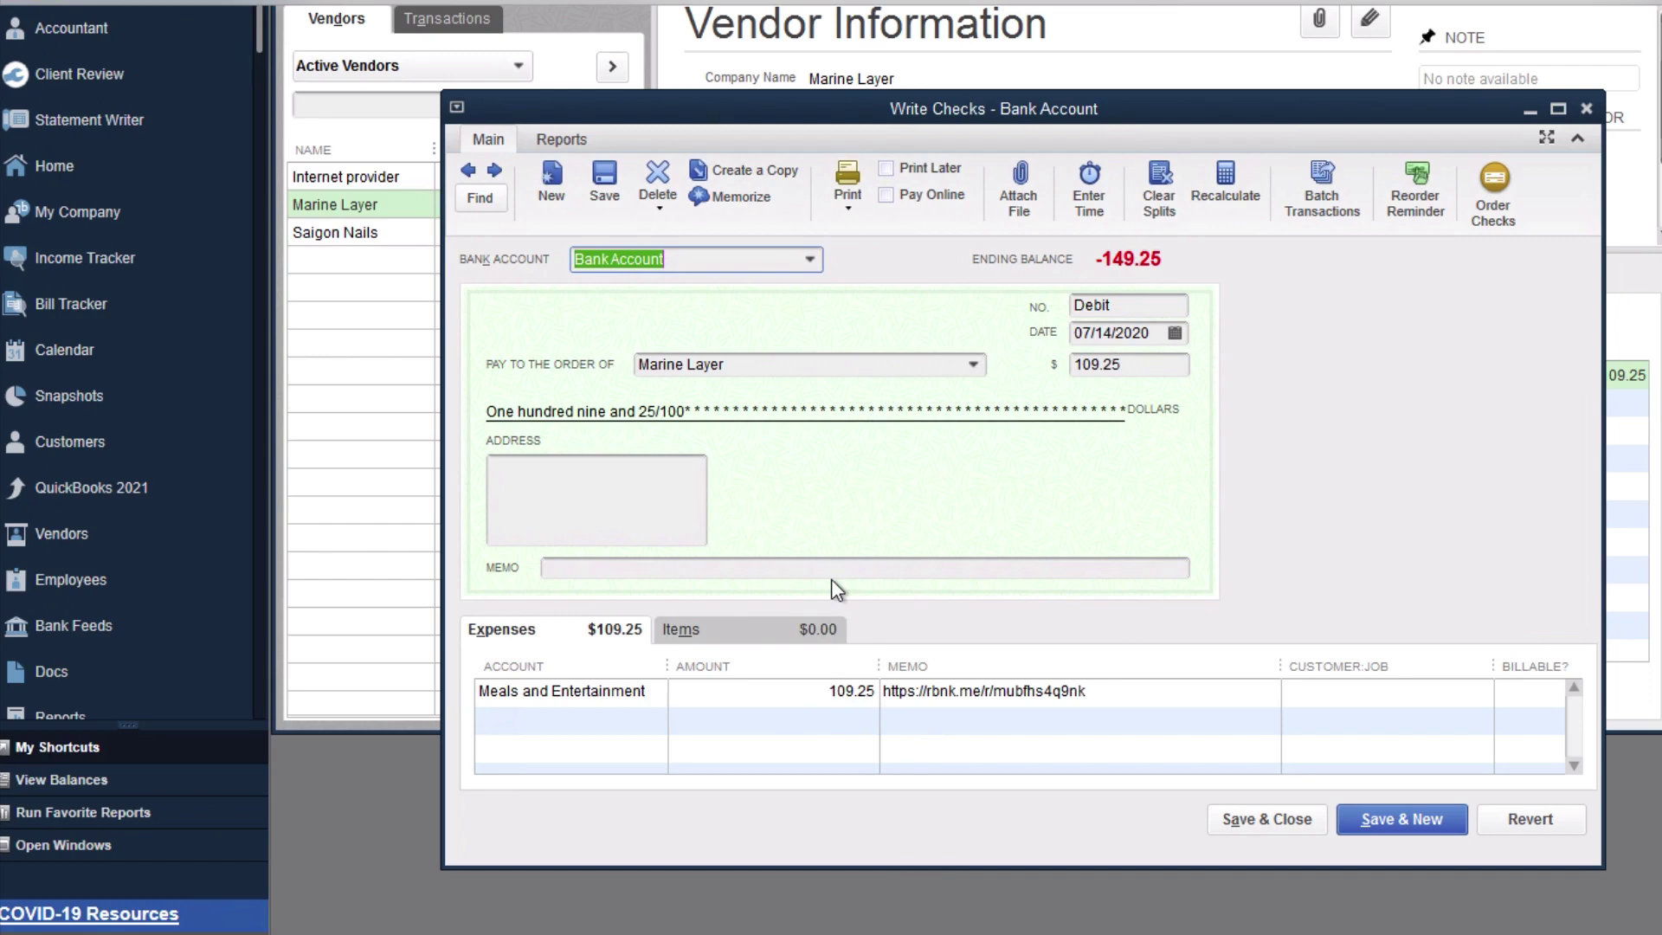
click(1587, 108)
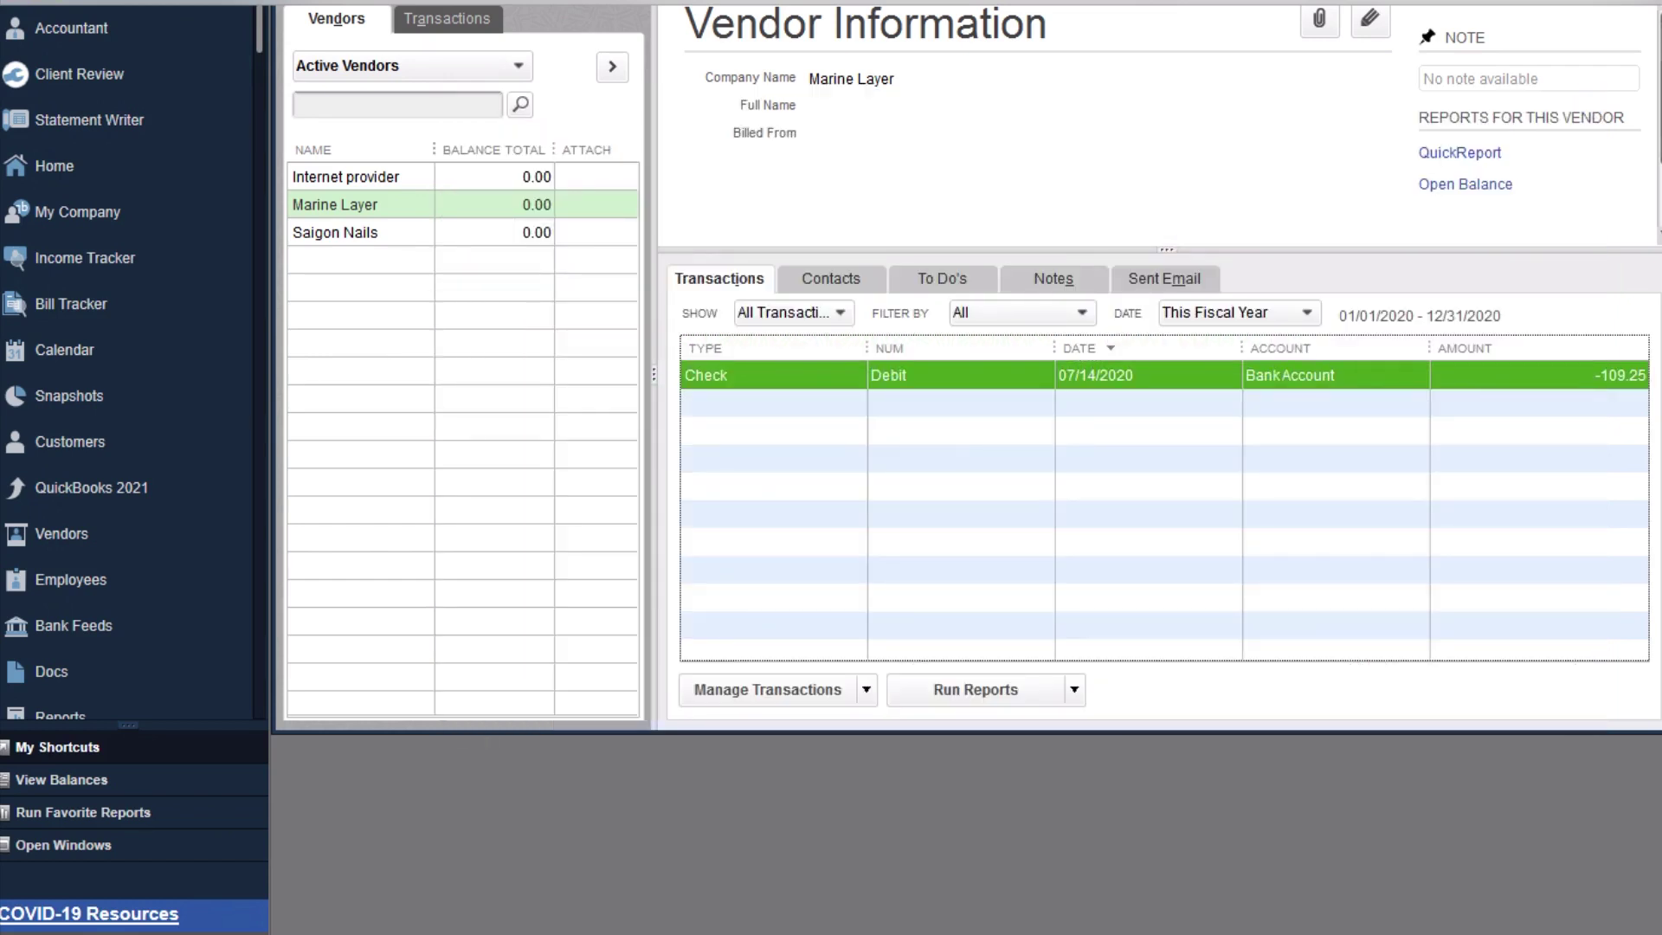